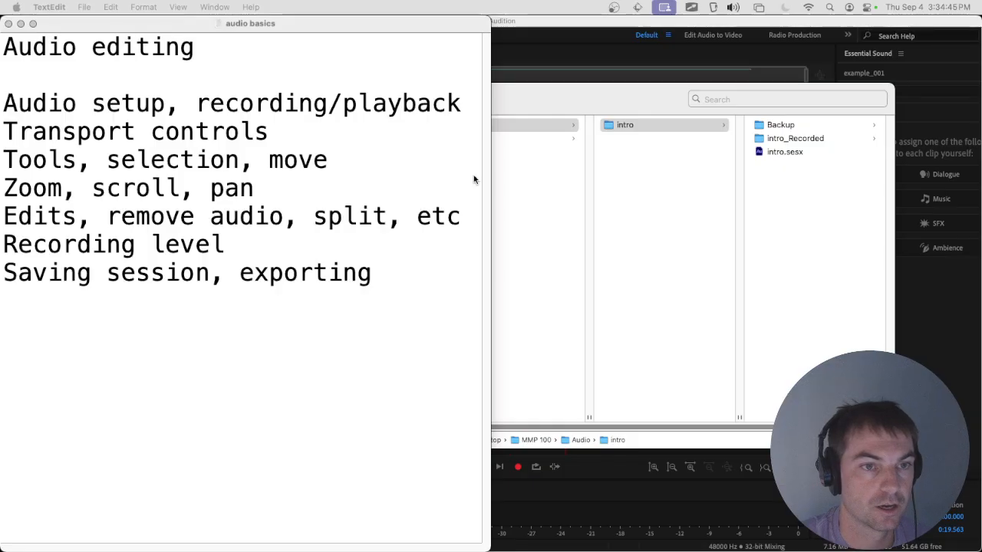
Step: Switch to Adobe Audition and create a new multitrack session named "editing" in the Audio folder
left_click(636, 237)
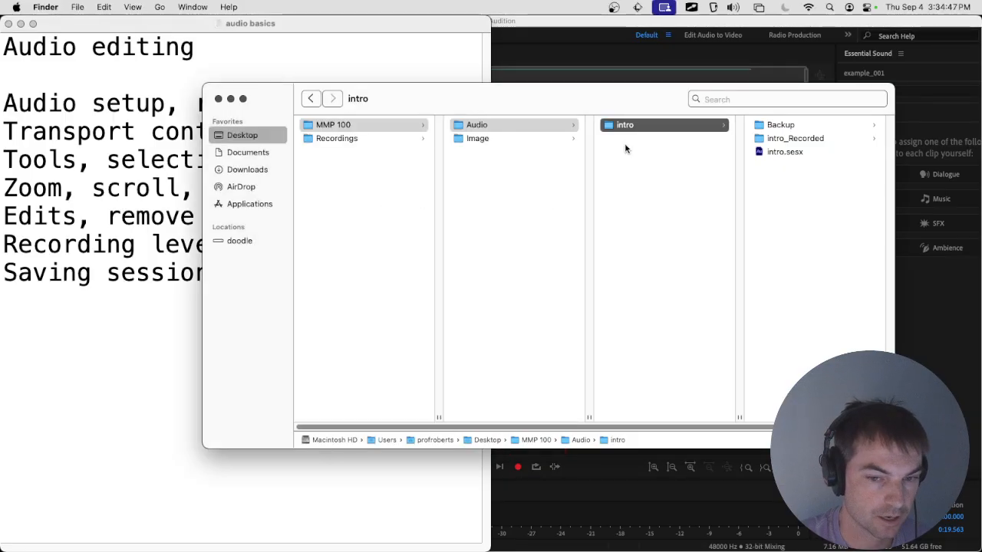
key("super+Tab")
key("super+Tab")
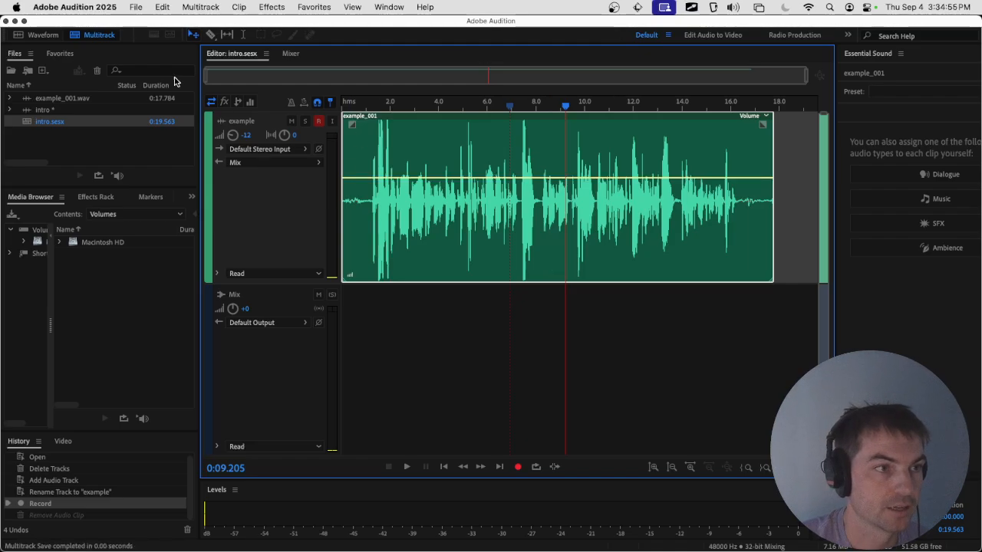
left_click(136, 7)
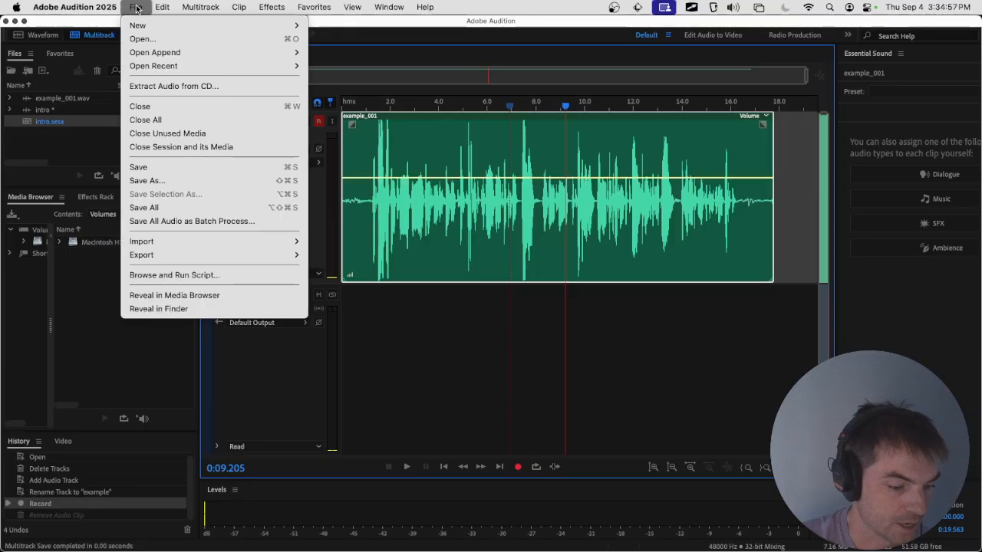
mouse_move(161, 28)
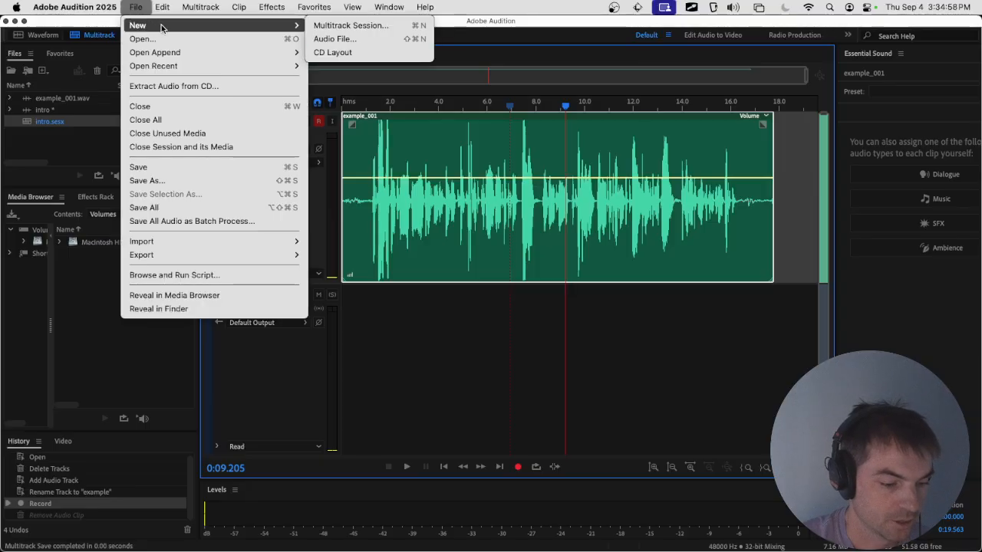
left_click(329, 26)
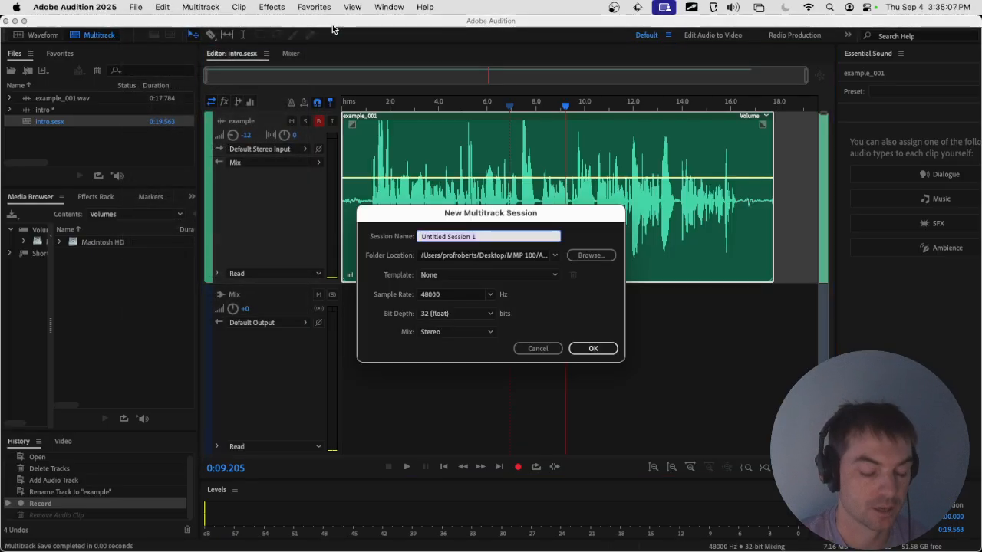
type("editing")
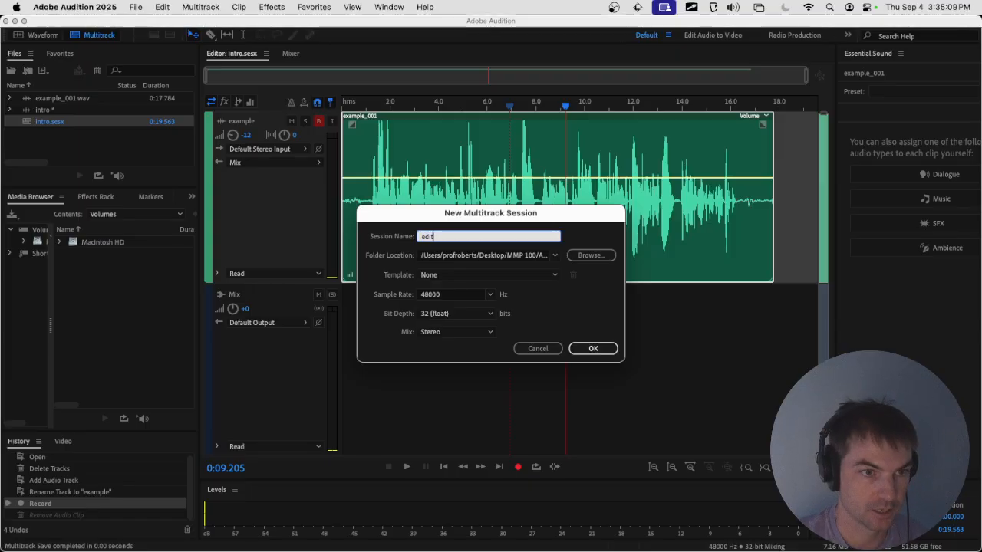
left_click(589, 254)
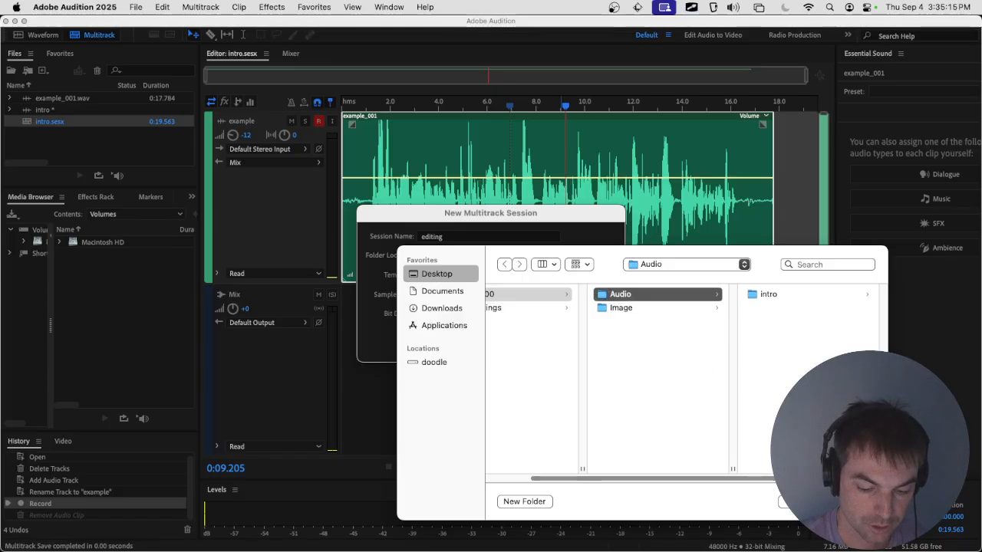
left_click_drag(618, 258, 371, 135)
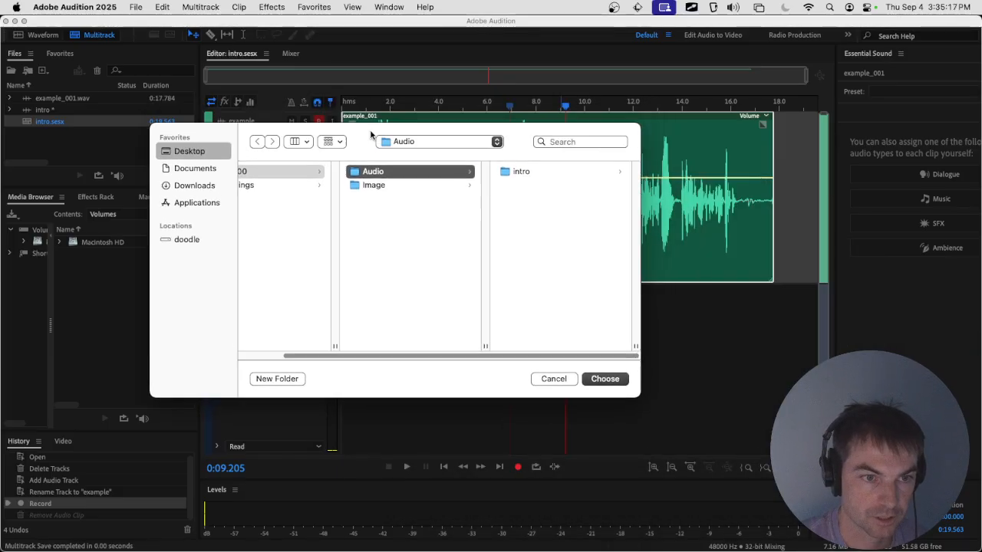
left_click(604, 379)
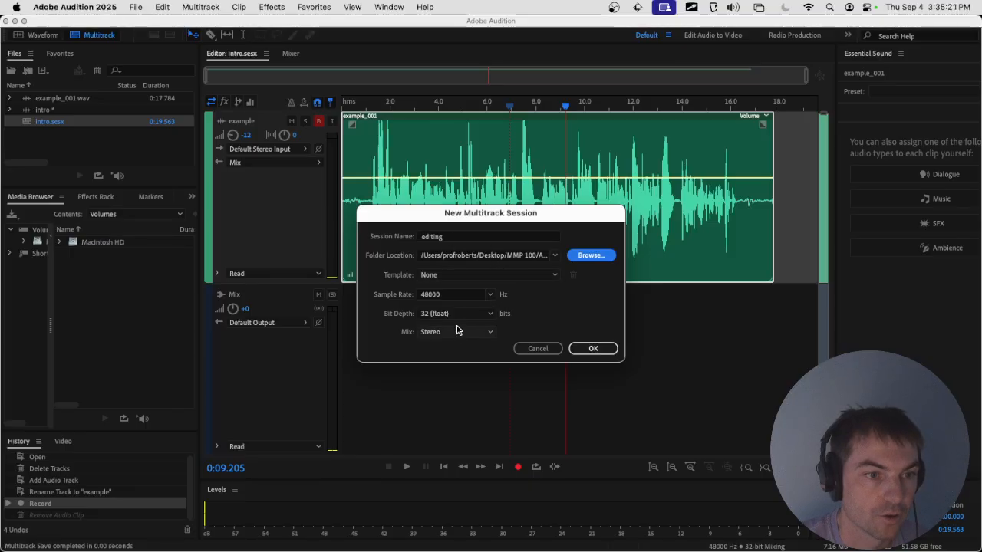
left_click(582, 347)
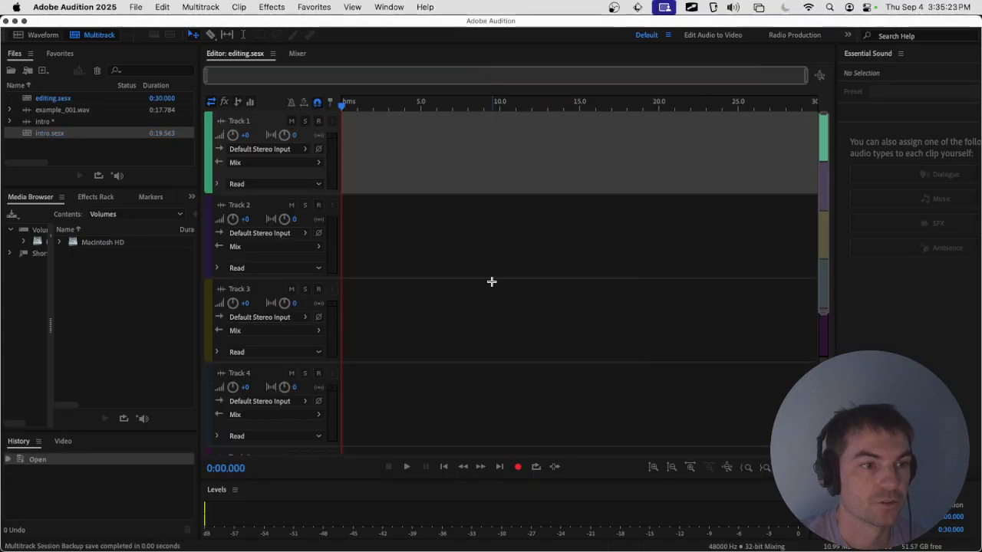
Step: Delete all the empty tracks from the new multitrack session
scroll(473, 265, "down", 3)
scroll(473, 265, "up", 3)
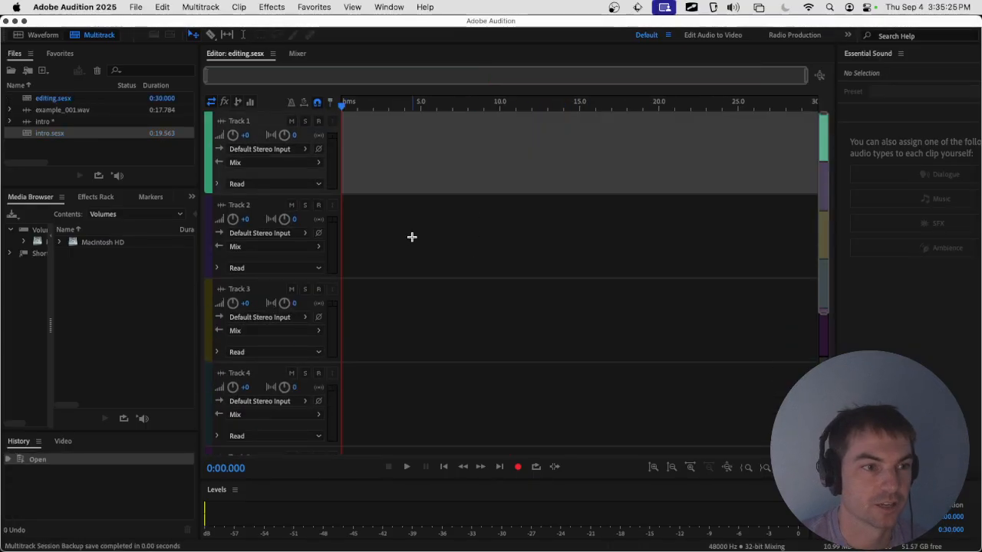
left_click(201, 7)
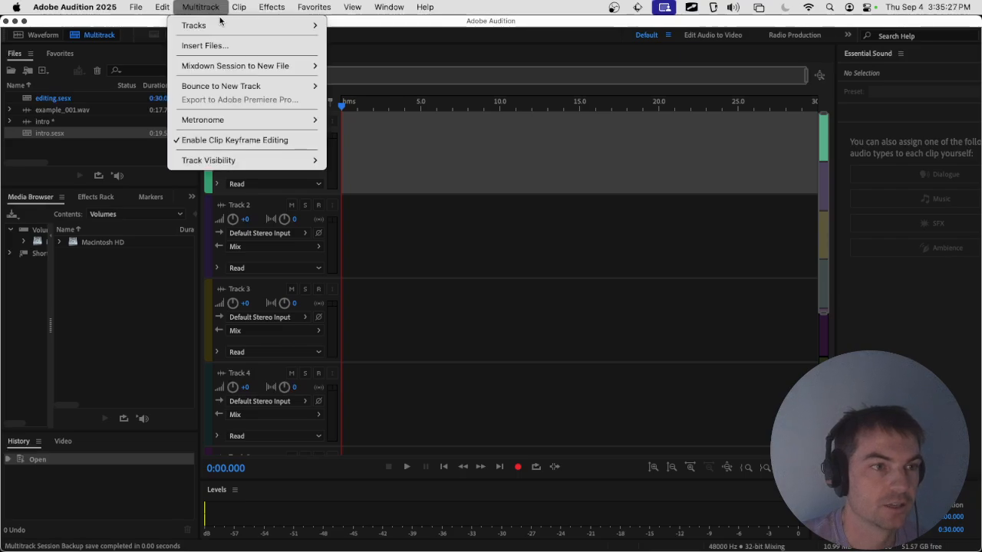
mouse_move(230, 26)
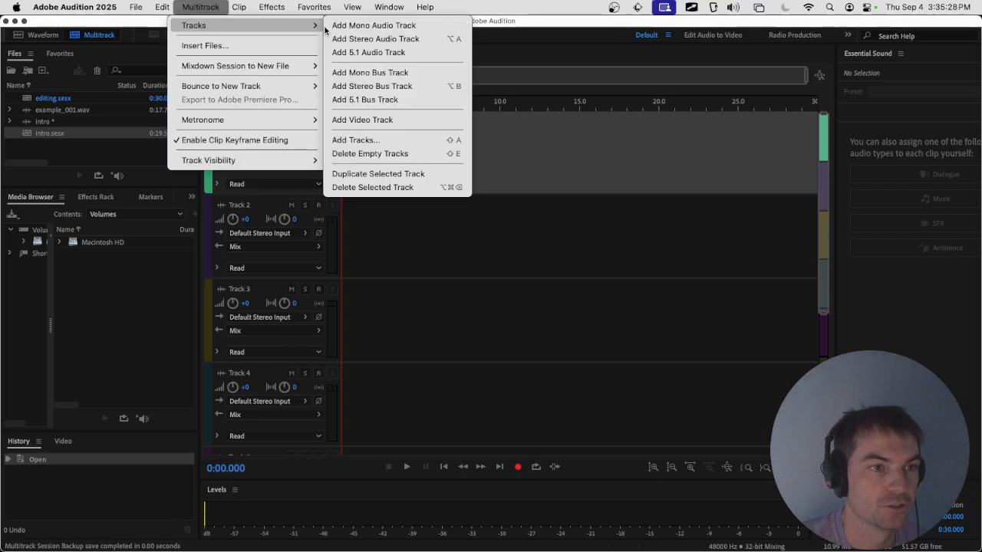
left_click(392, 155)
Step: Add one mono audio track to the session and arm it for recording
left_click(162, 7)
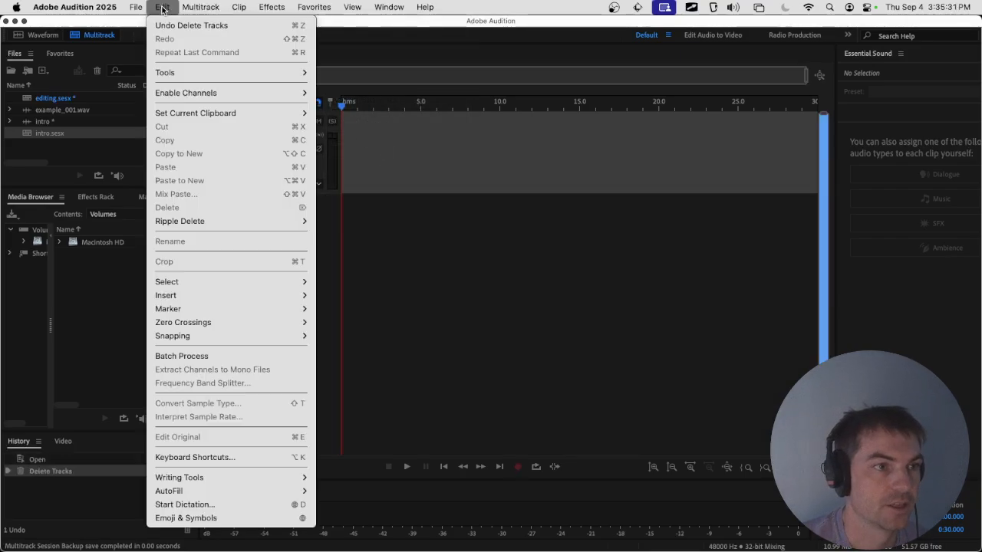
mouse_move(201, 7)
mouse_move(230, 25)
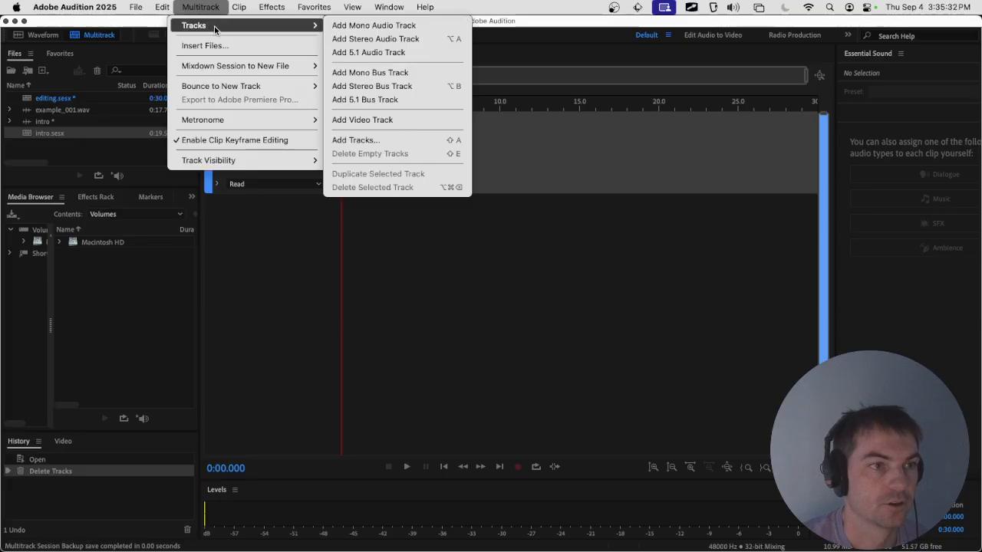
left_click(341, 26)
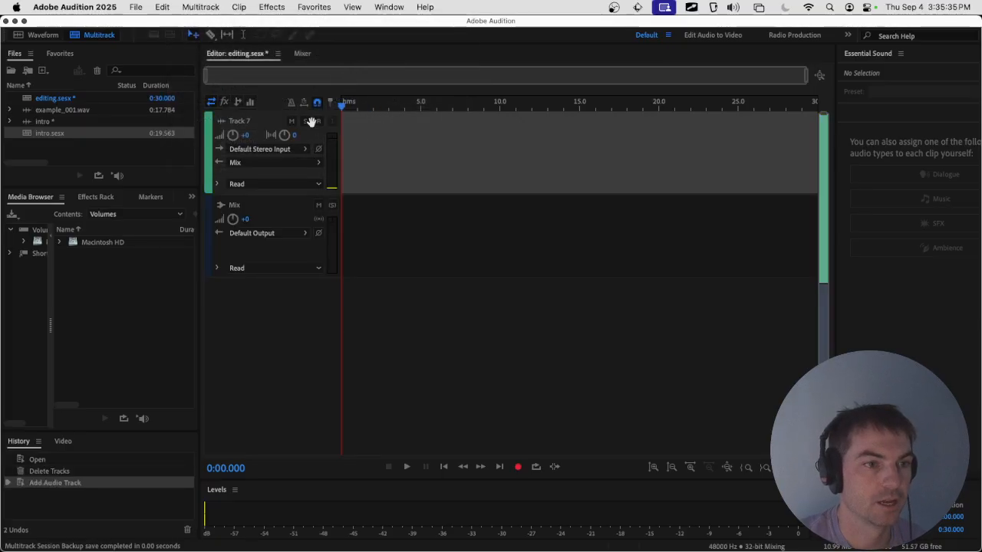
left_click(318, 121)
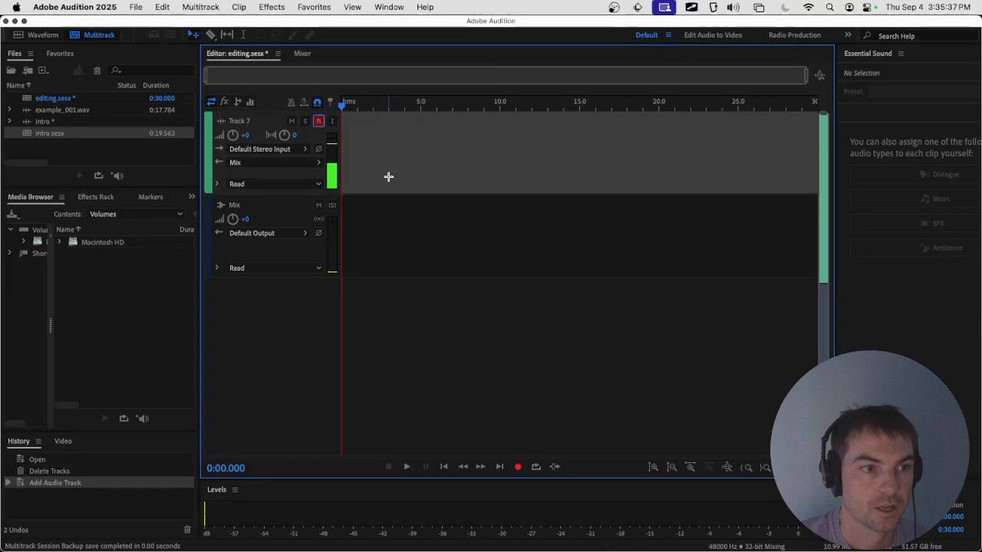
Step: Open the audio hardware preferences from the track's input and check the available default output devices
left_click(284, 151)
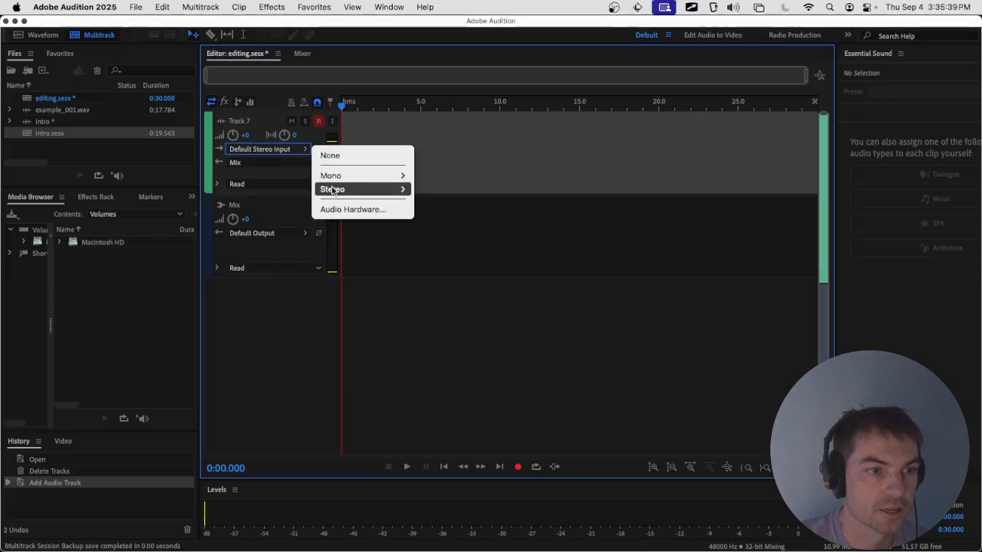
mouse_move(334, 180)
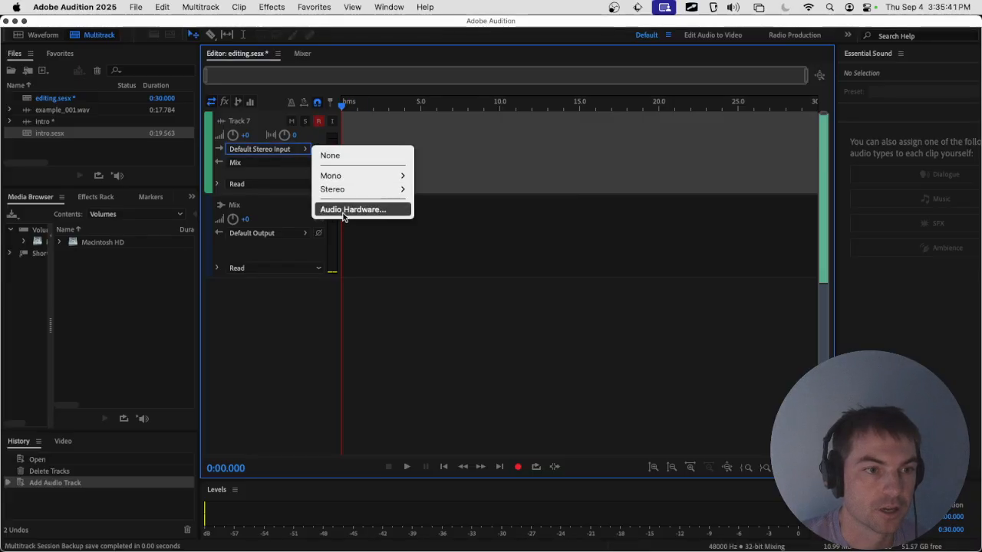
left_click(341, 210)
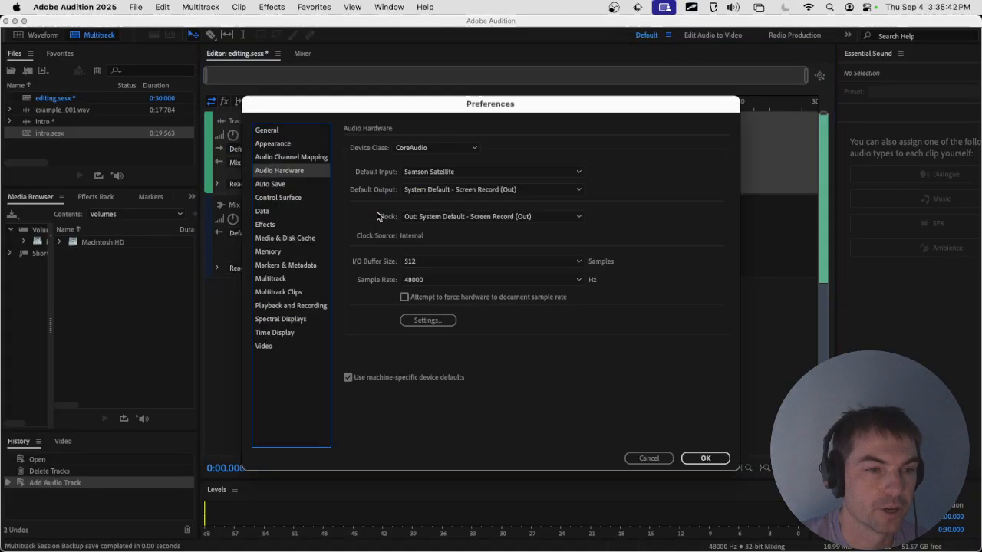
left_click(466, 190)
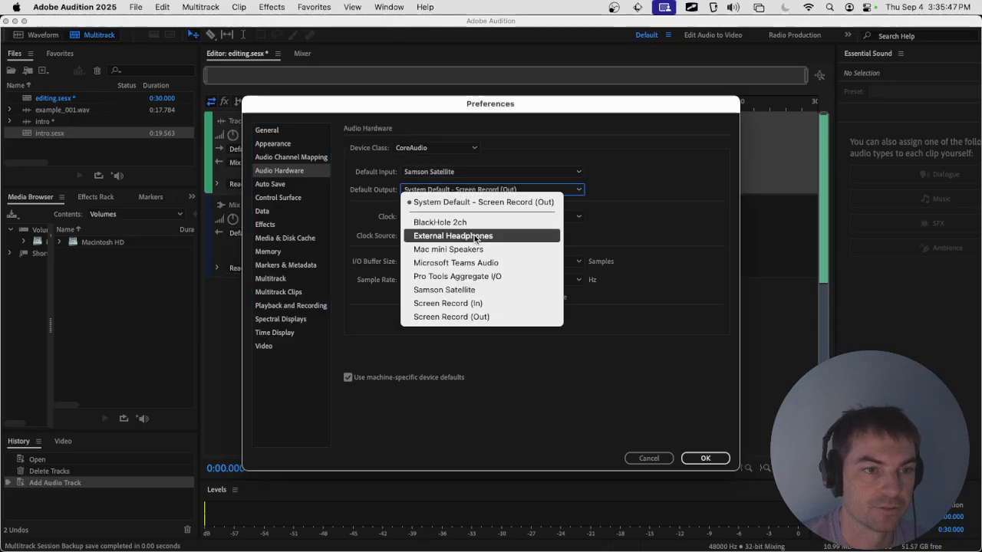
left_click(669, 201)
left_click(704, 458)
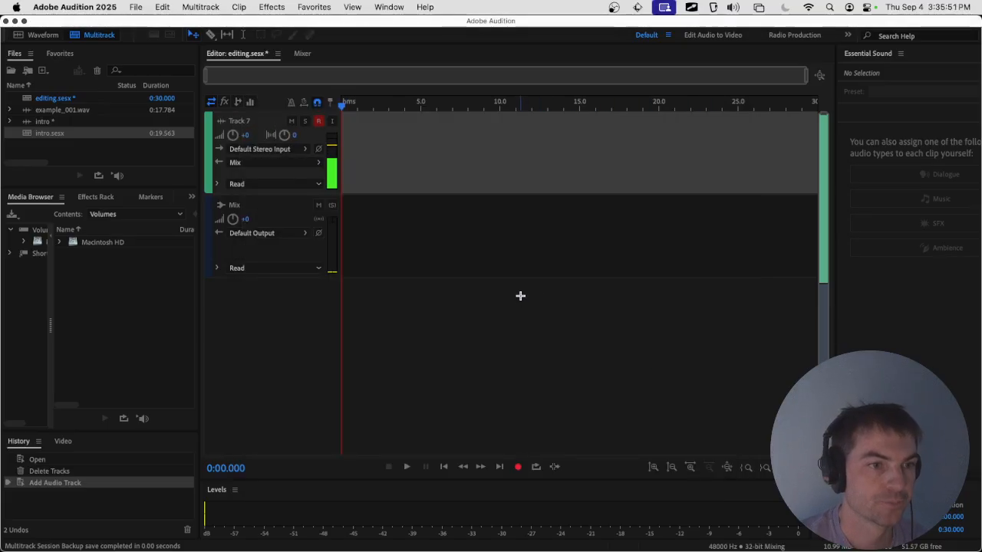
Step: Set the audio track's volume to -12 and zoom out so that all tracks fill the editor
left_click(247, 136)
type("-12")
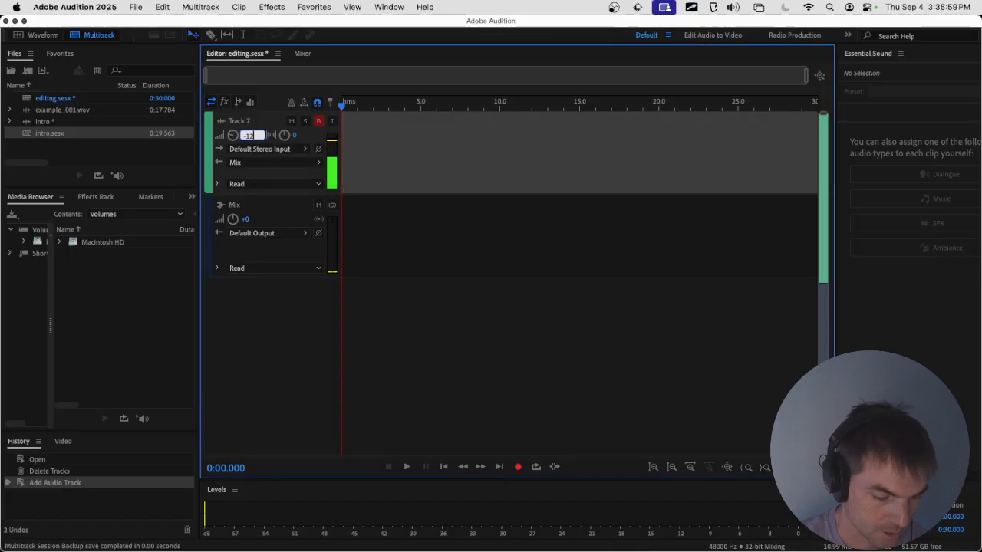
key("Return")
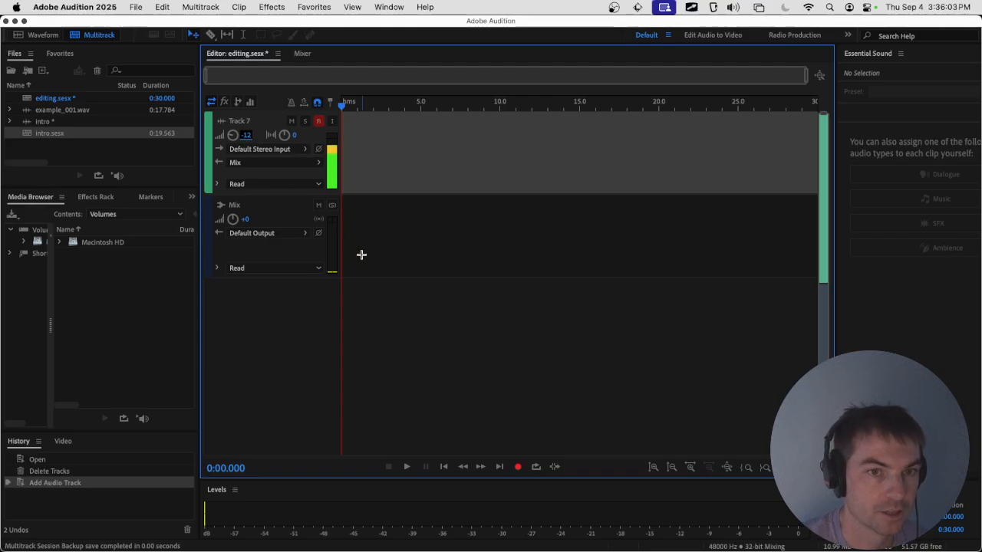
left_click(817, 78)
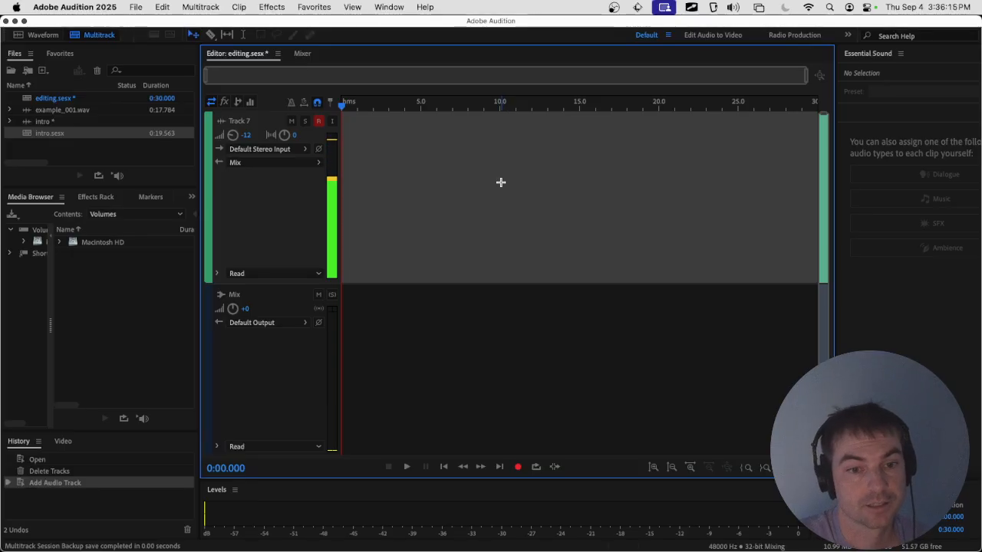
Step: Switch to the "audio basics" notes in TextEdit, highlight the "Transport controls" line, and return to Audition
key("super+Tab")
key("super+Tab")
key("super+Tab")
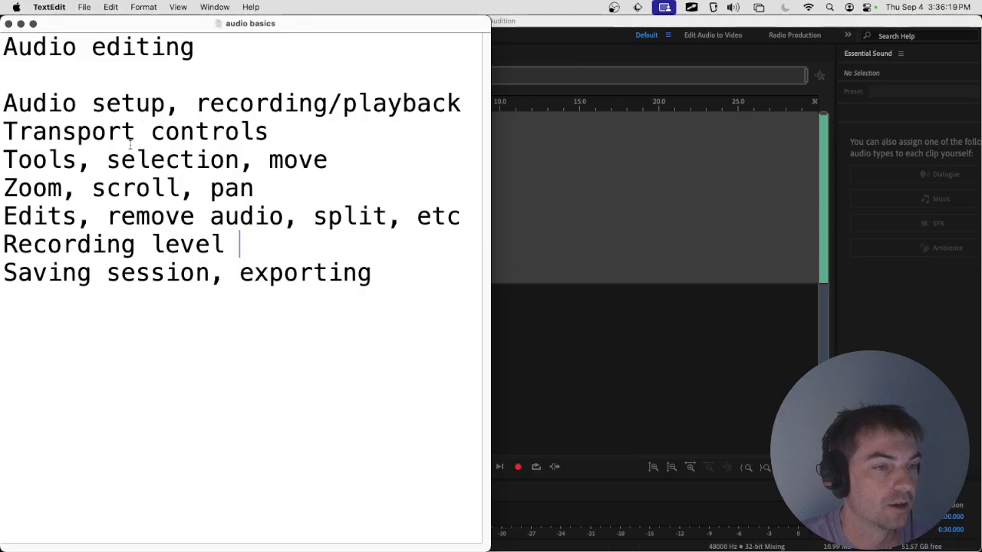
left_click_drag(4, 127, 270, 127)
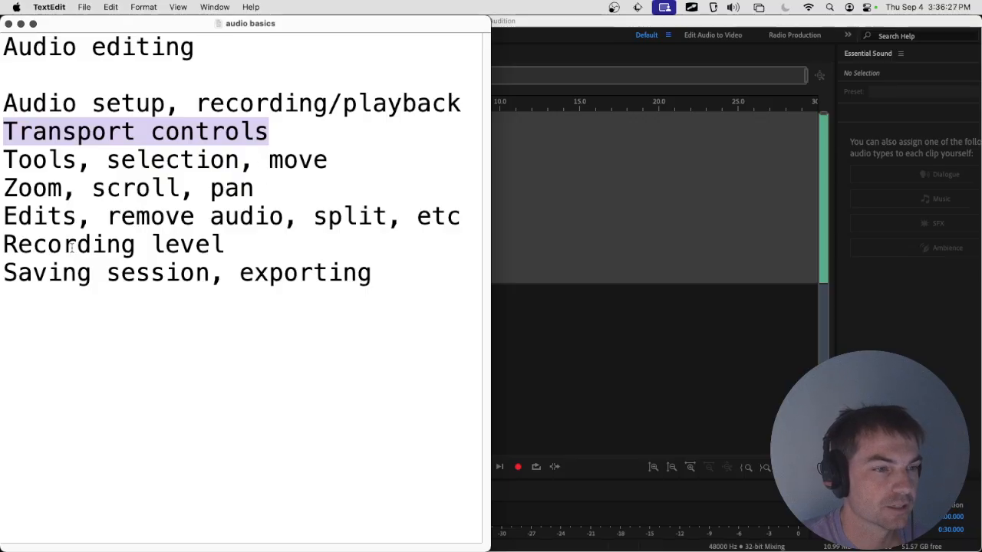
key("super+Tab")
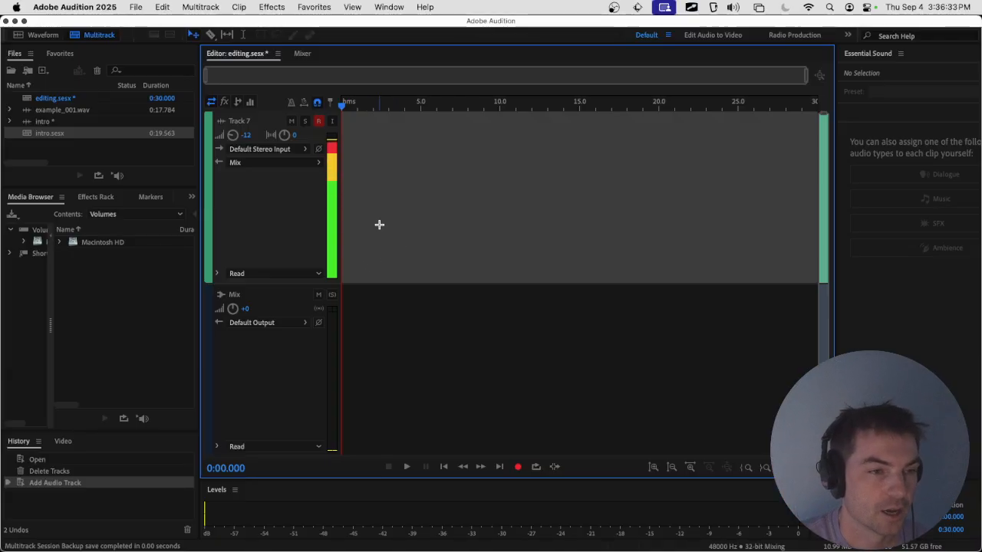
Step: Look at the audio track's input choices, and toggle its record arming off and back on twice
left_click(256, 149)
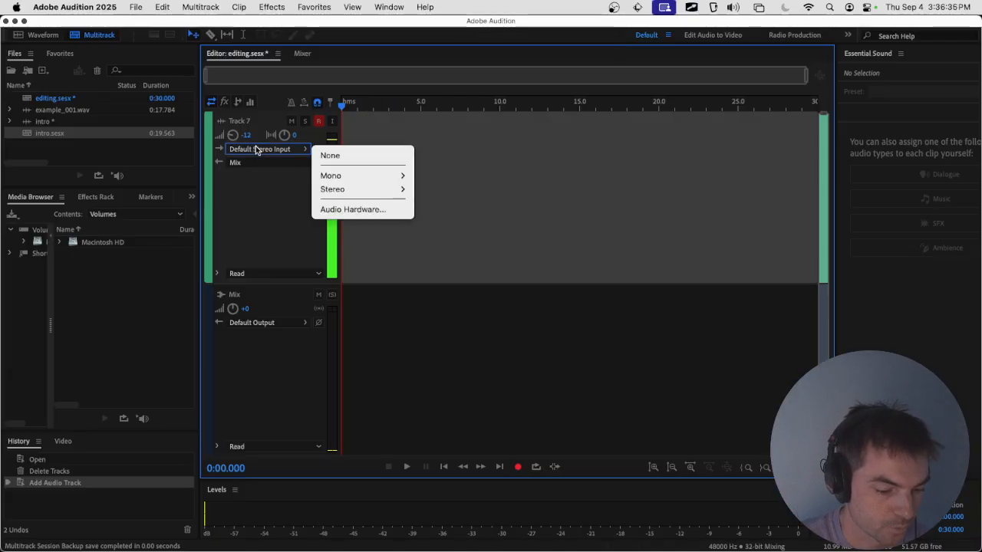
left_click(285, 184)
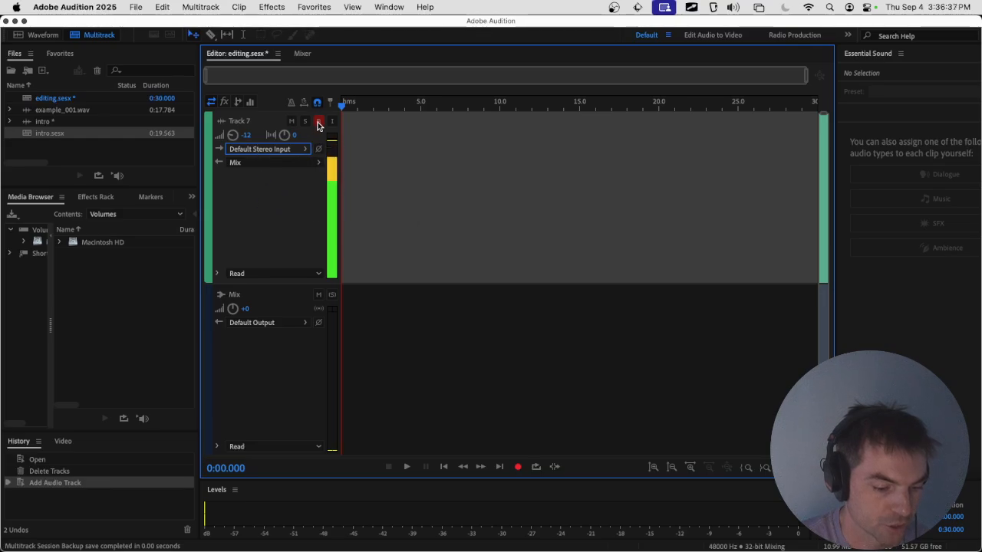
left_click(319, 121)
left_click(318, 122)
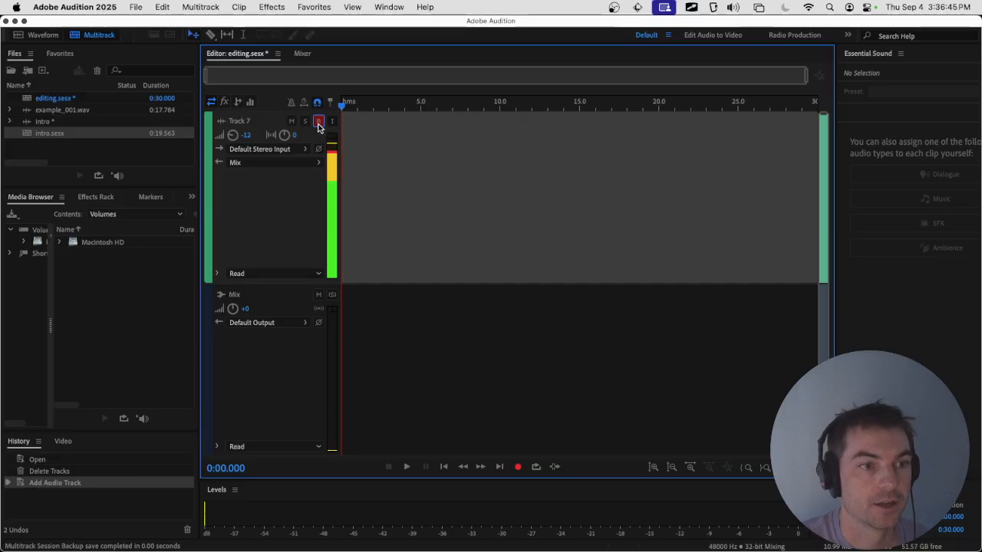
left_click(318, 123)
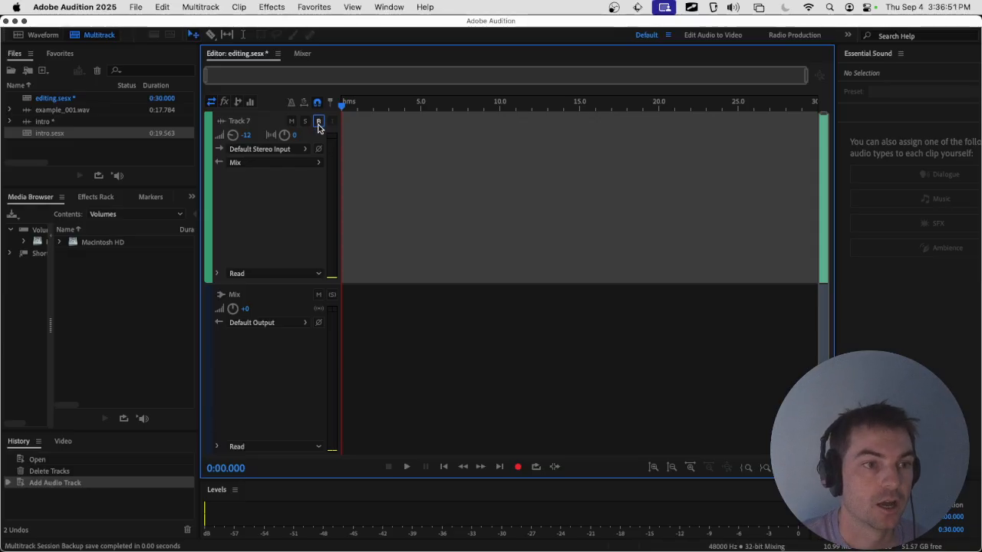
left_click(318, 123)
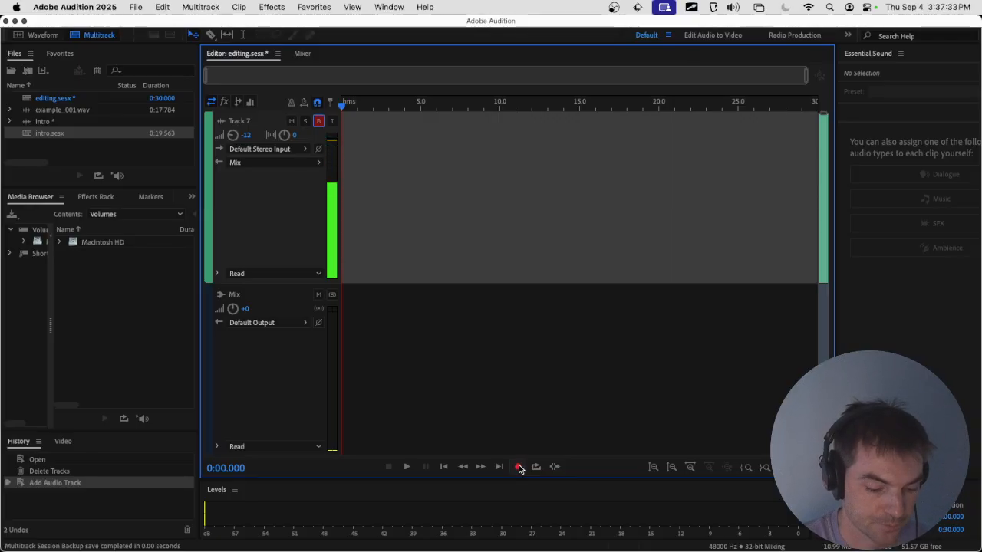
Step: Record about 15 seconds of speech on the armed track from the session start, and stop the recording
left_click(518, 467)
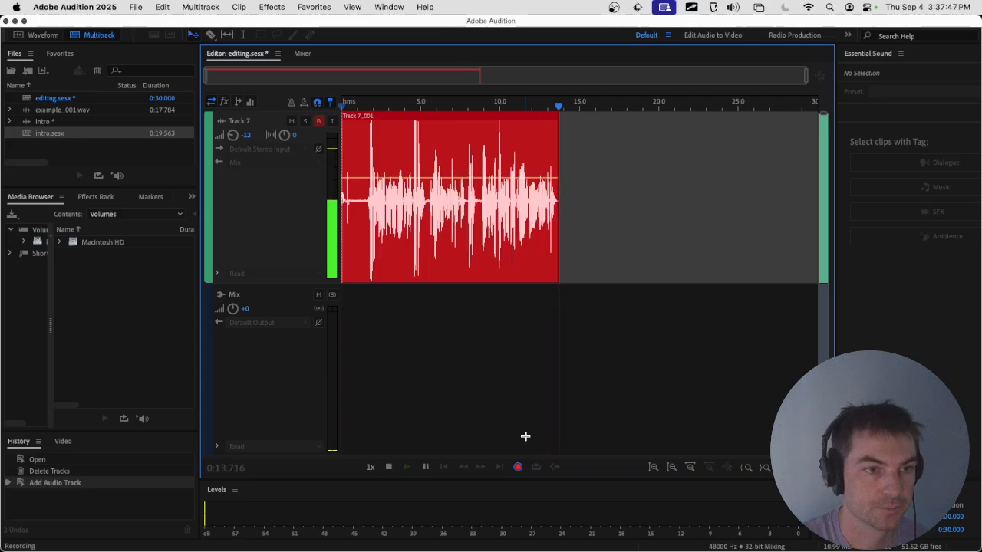
left_click(389, 468)
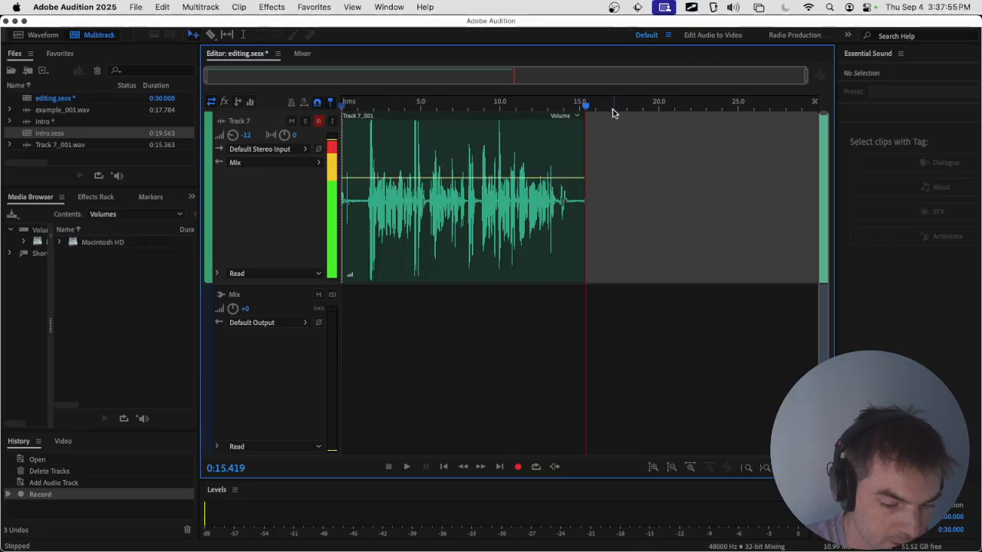
Step: Play the recording from the session start, pausing and resuming it once, and stop playback at about 2 seconds
left_click_drag(586, 110, 335, 120)
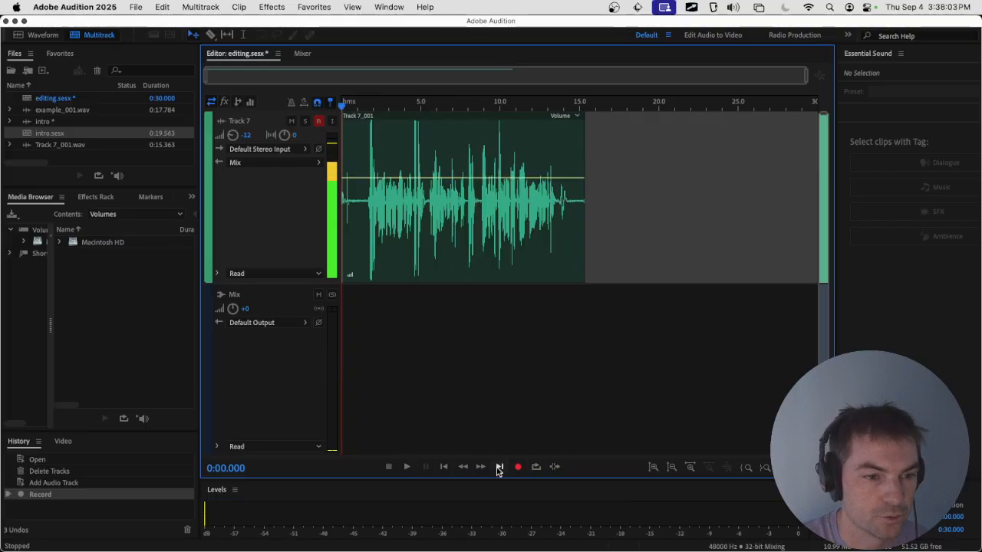
left_click(408, 468)
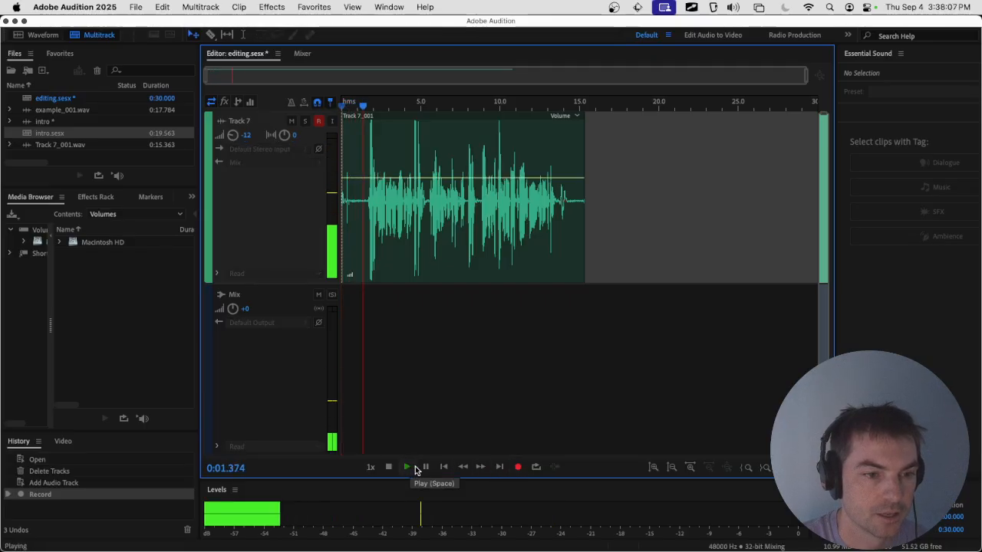
left_click(424, 467)
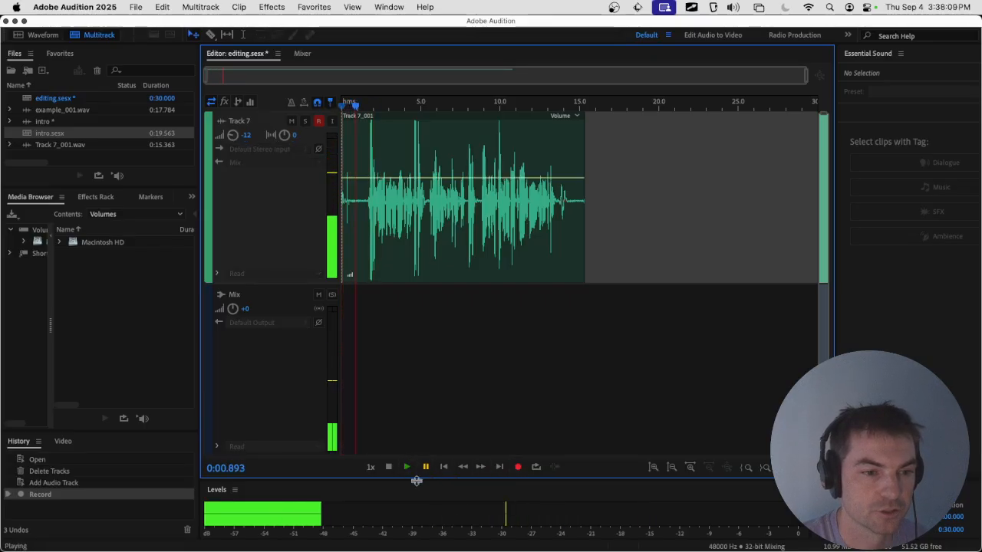
left_click(425, 470)
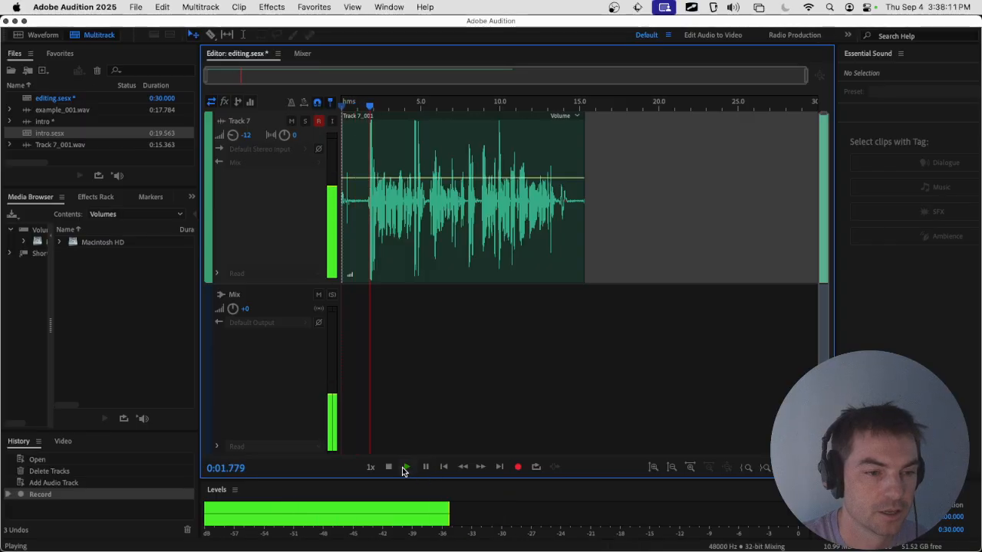
left_click(389, 467)
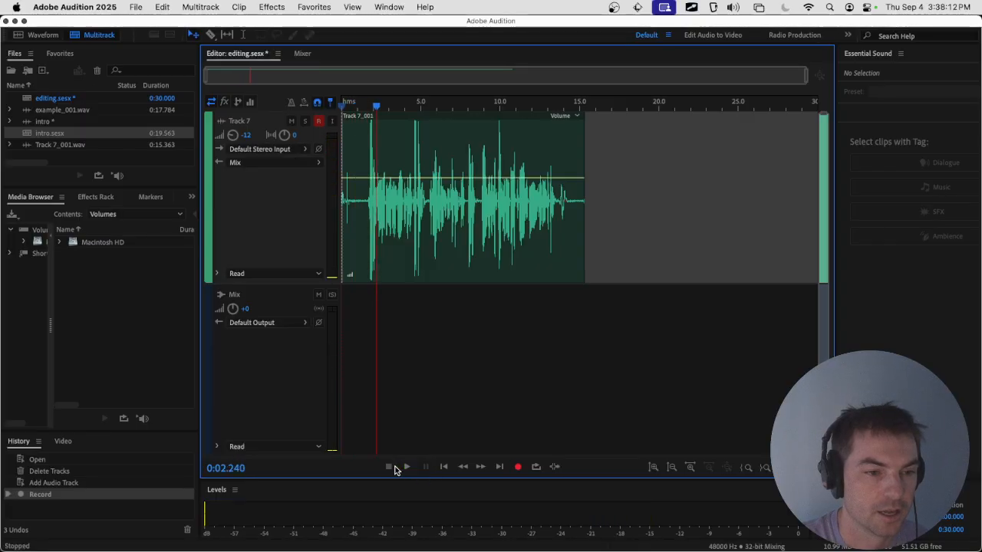
Step: Move the playhead between the start and end of the recorded clip, rewinding from the end, and return to the session start
left_click(444, 467)
left_click(499, 470)
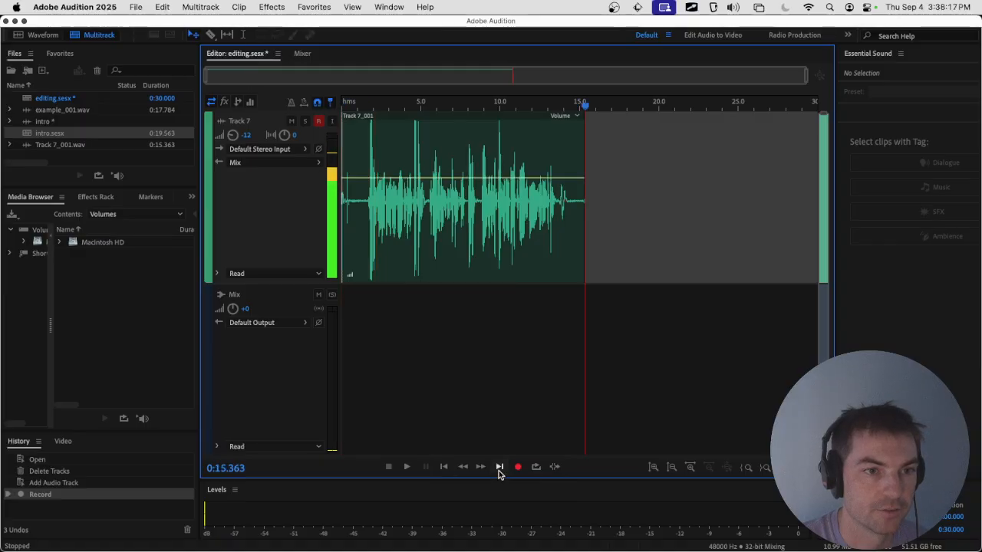
left_click(465, 472)
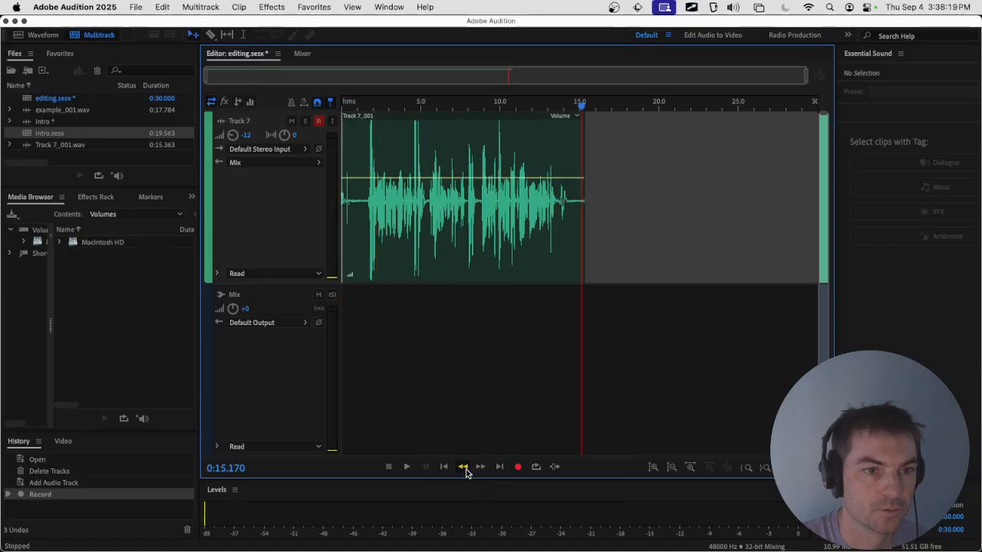
left_click_drag(465, 472, 470, 472)
left_click(497, 469)
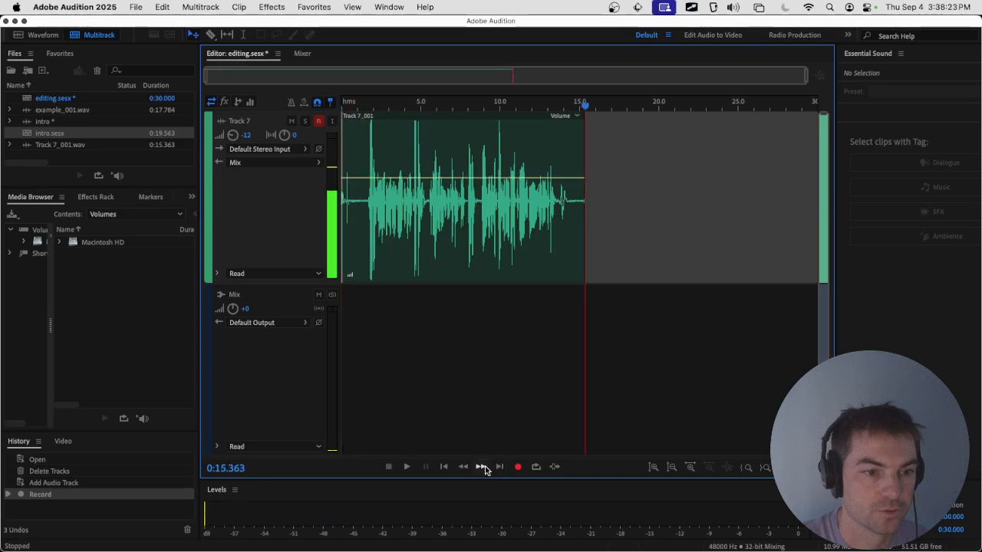
left_click(444, 467)
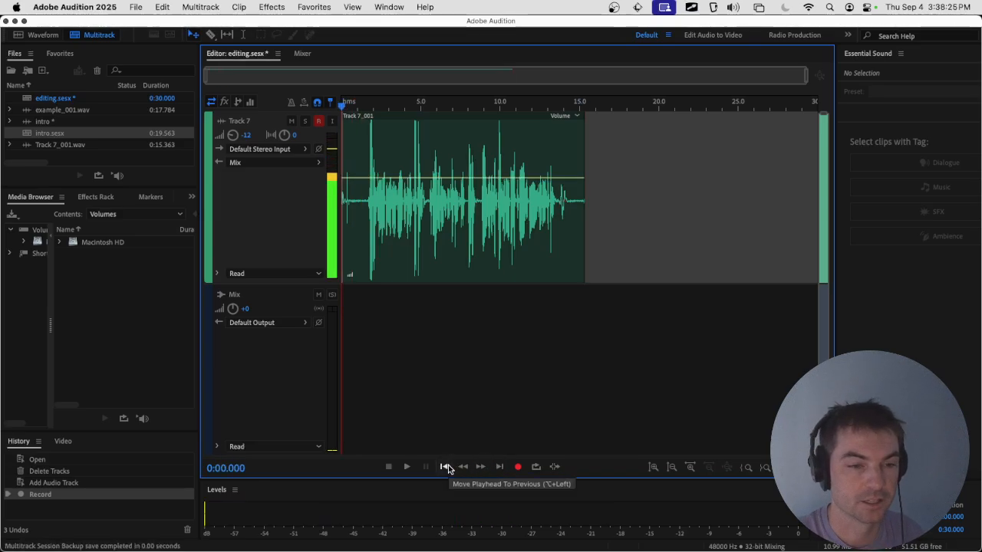
Step: Record a second clip of about 4 seconds on the armed track, directly after the end of the first clip
left_click(498, 469)
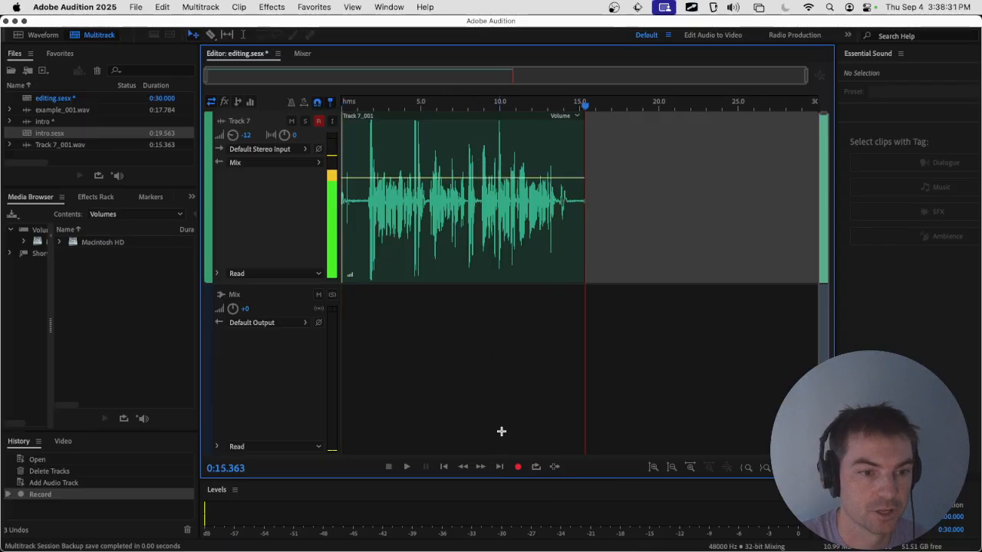
left_click(518, 468)
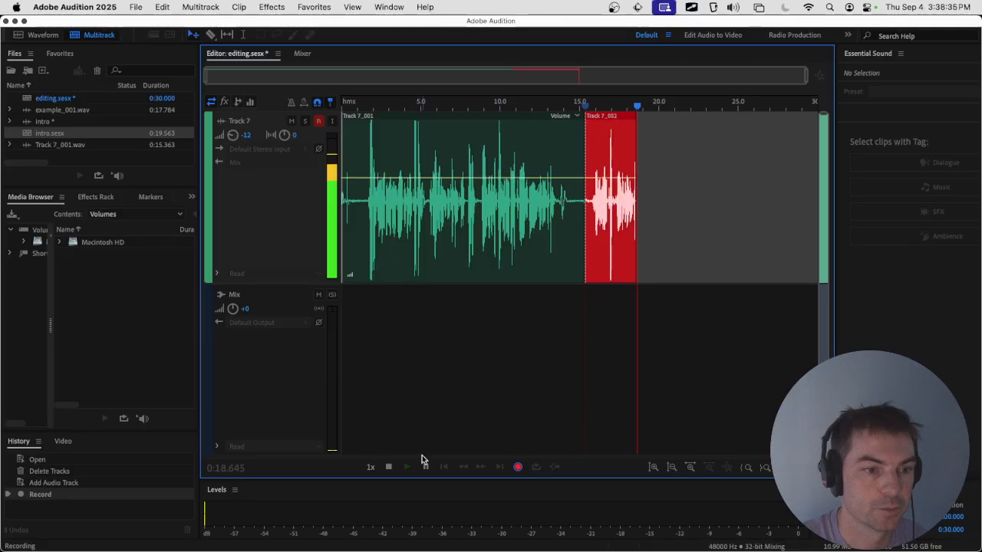
left_click(390, 467)
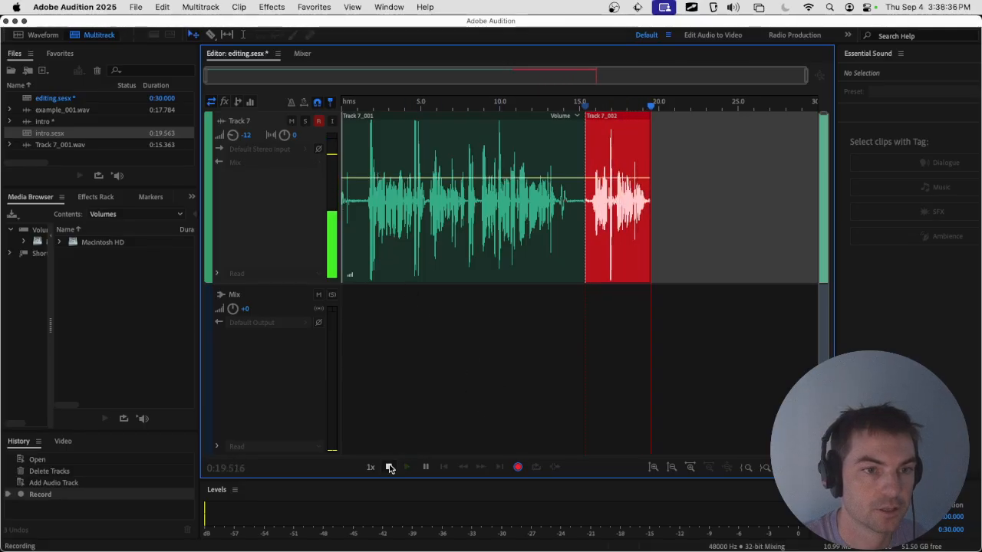
Step: Step the playhead back and forth across the edges of the two recorded clips, finishing at the session start
left_click(442, 466)
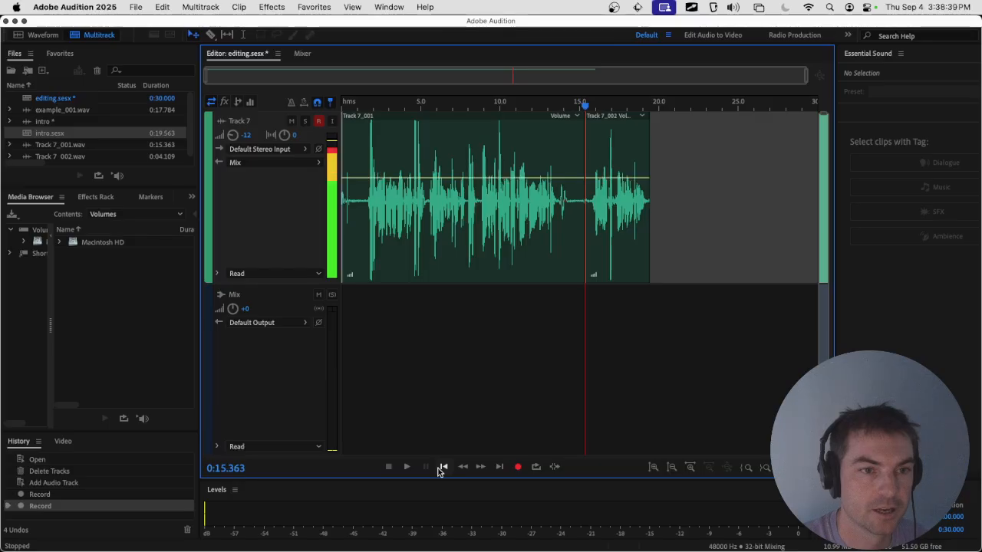
left_click(443, 467)
left_click(501, 468)
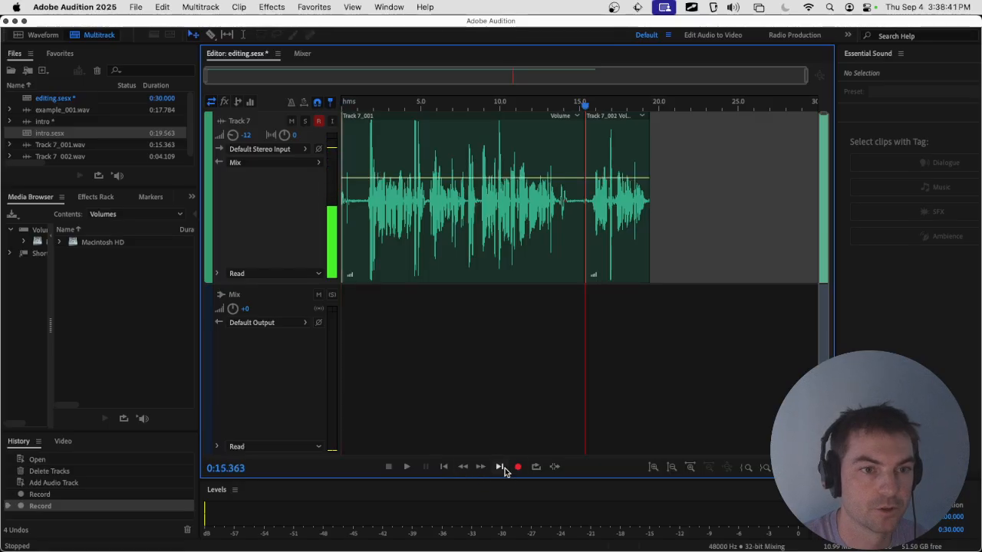
left_click(500, 468)
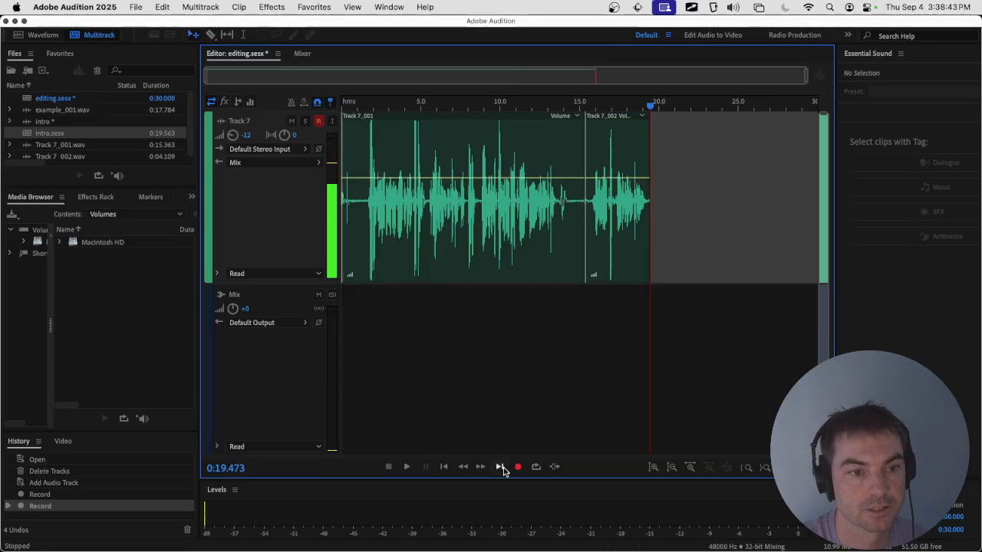
left_click(443, 468)
left_click(444, 468)
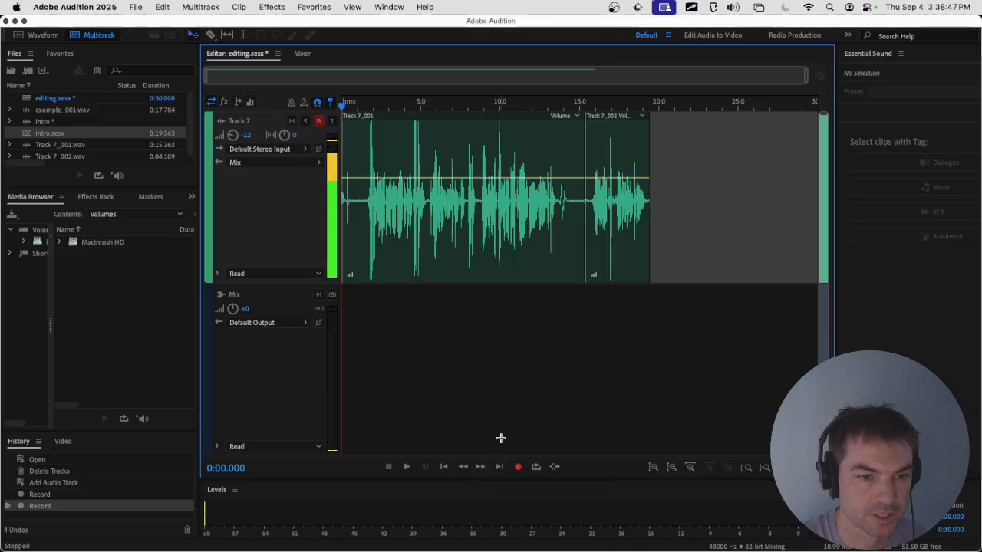
Step: Jump the playhead to the end of the second clip and back to the session start
key("super+Right")
key("super+Right")
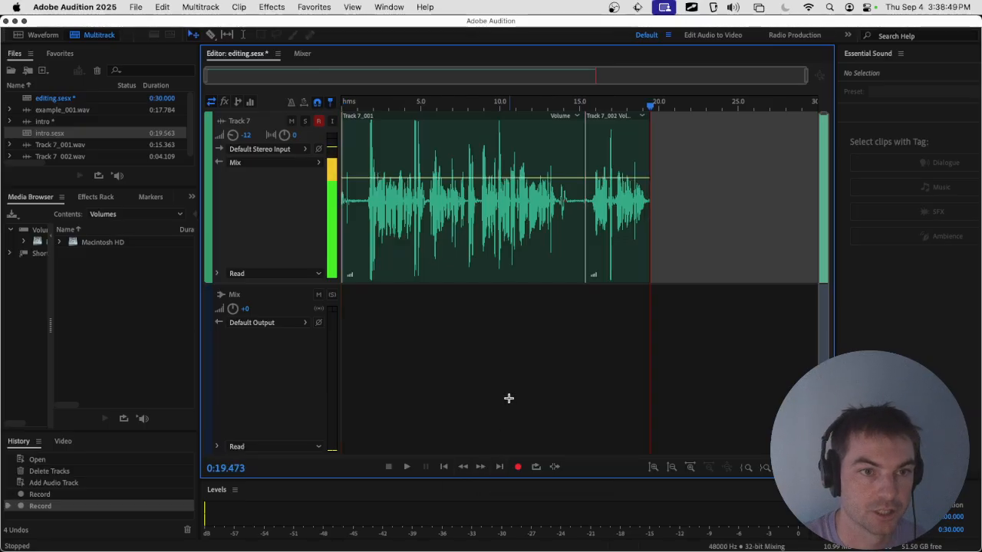
key("super+Left")
key("super+Left")
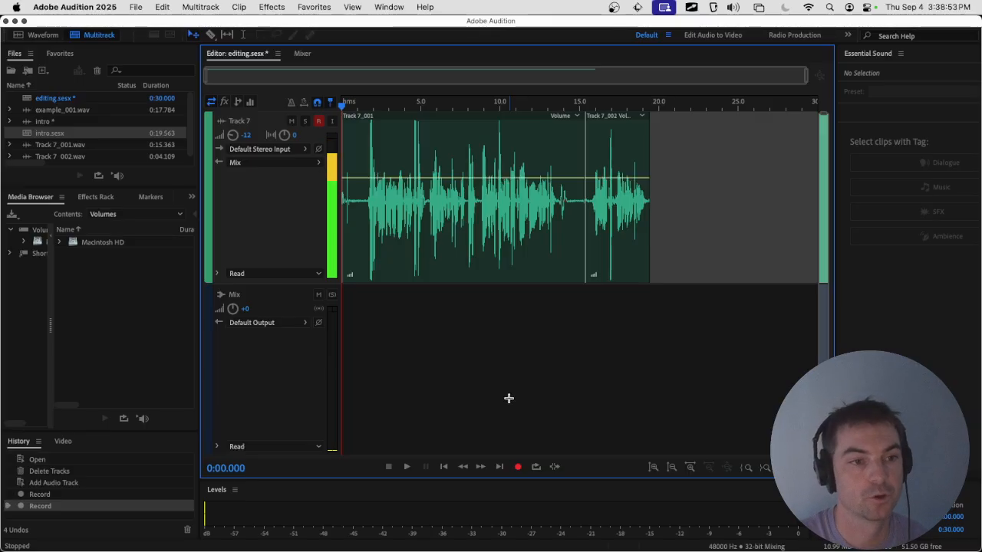
Step: Select the second clip, try loop playback from about 18 seconds, and turn looping off again
left_click(632, 253)
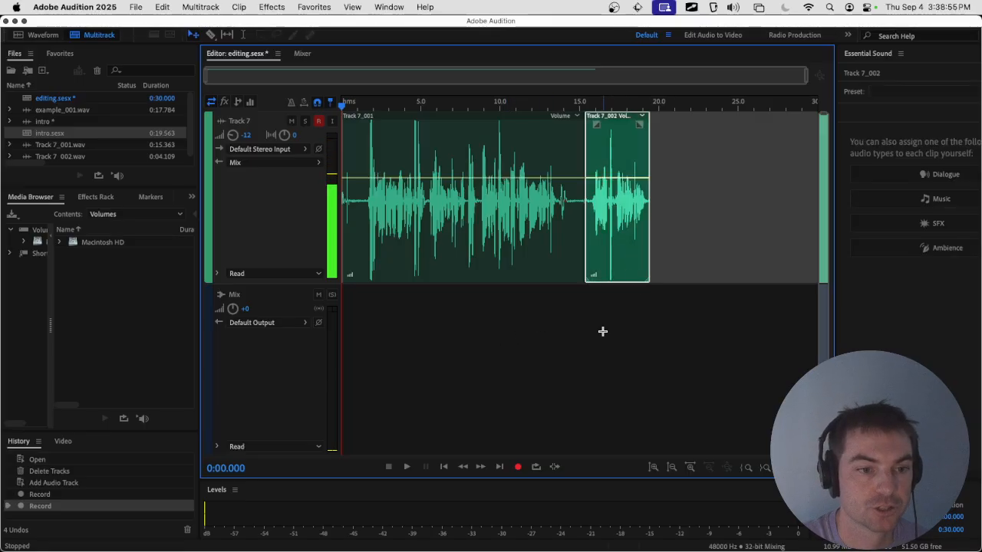
left_click(538, 468)
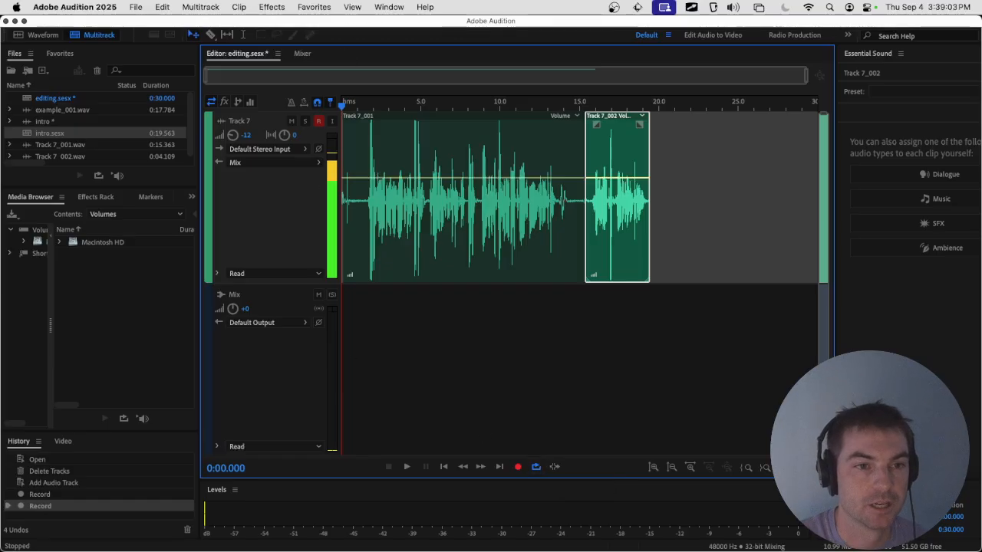
left_click(633, 103)
key("space")
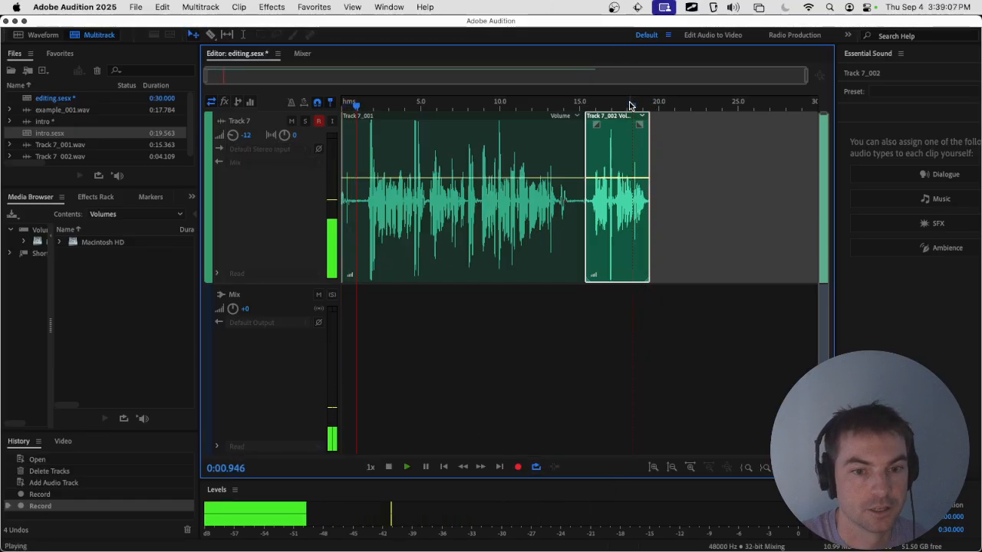
key("space")
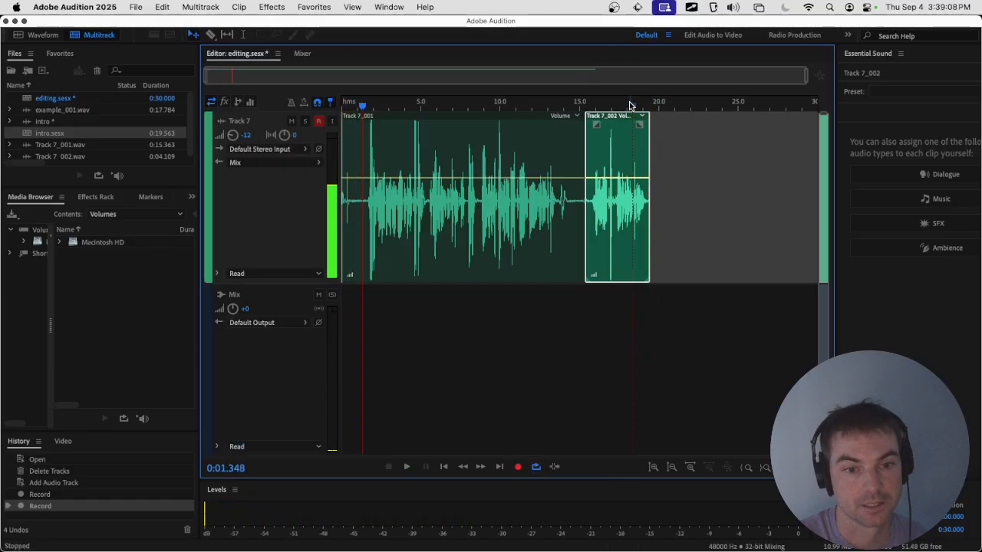
left_click(535, 470)
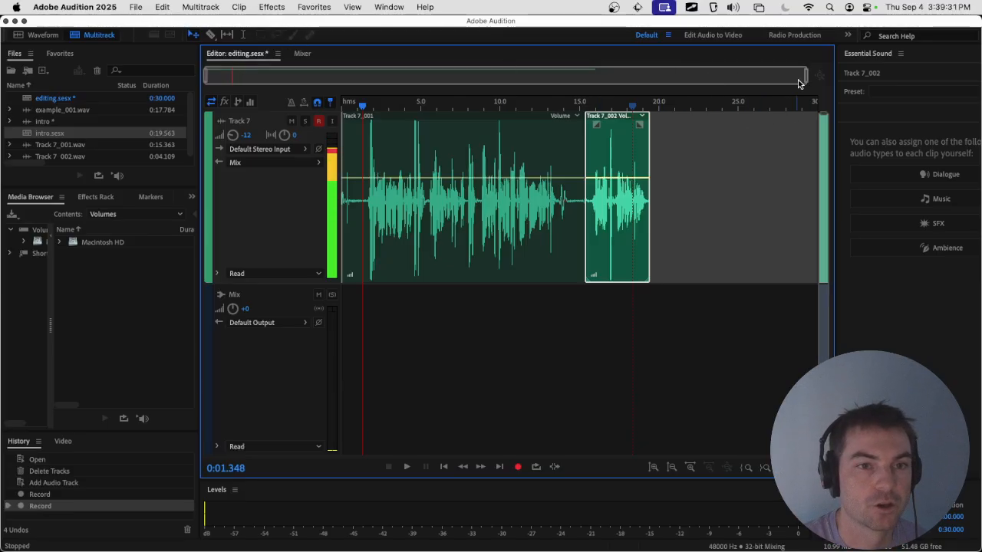
Step: Narrow the timeline view to about the first 5.7 seconds, and zoom back out to the full session
left_click_drag(804, 77, 322, 77)
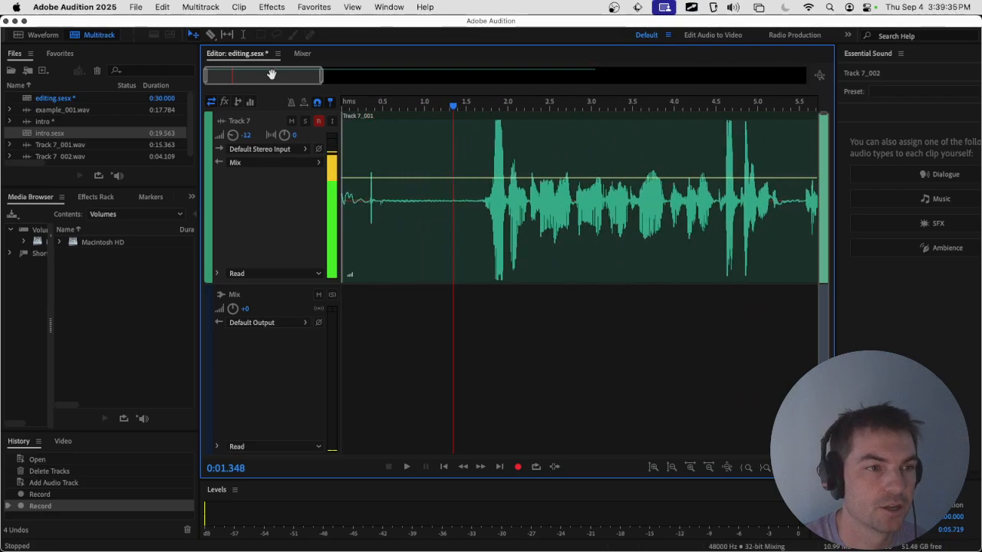
left_click_drag(263, 76, 219, 72)
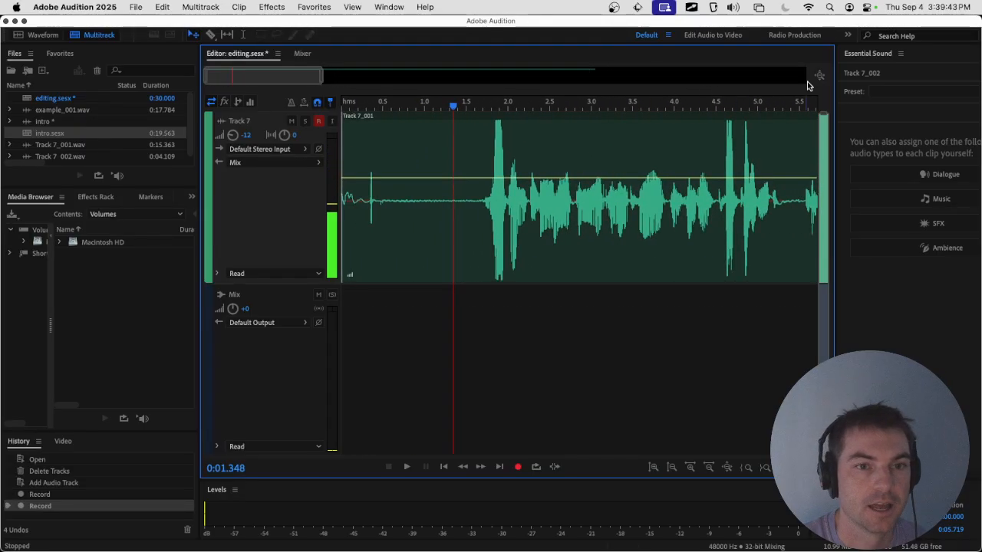
left_click(821, 76)
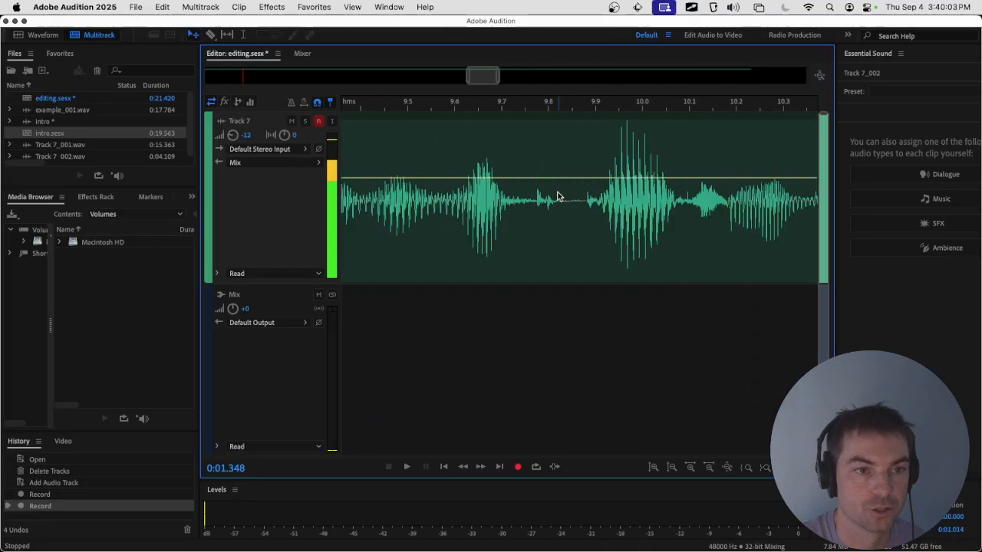
Step: Examine the waveforms of both clips at different zoom levels along the timeline, and return to the full session view
scroll(560, 197, "up", 10)
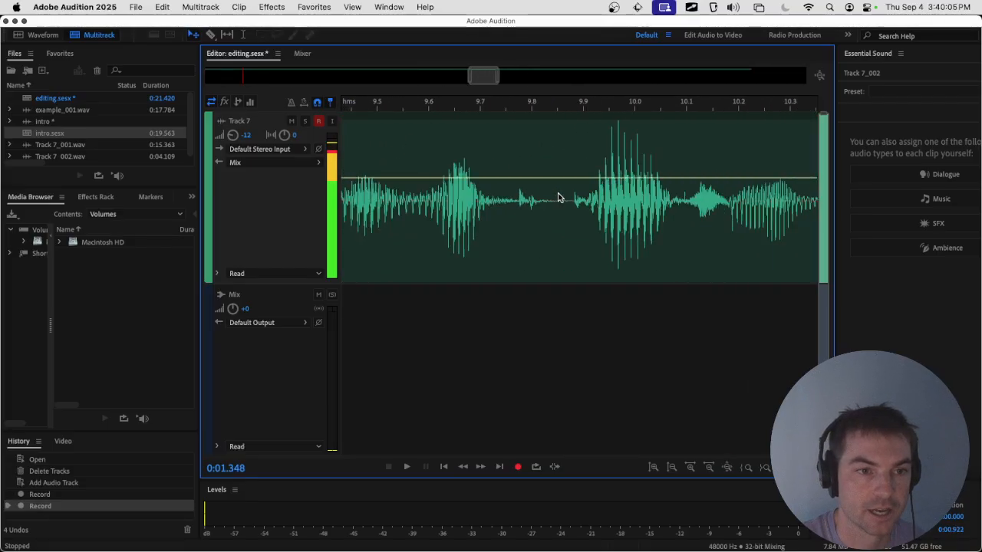
scroll(537, 192, "right", 15)
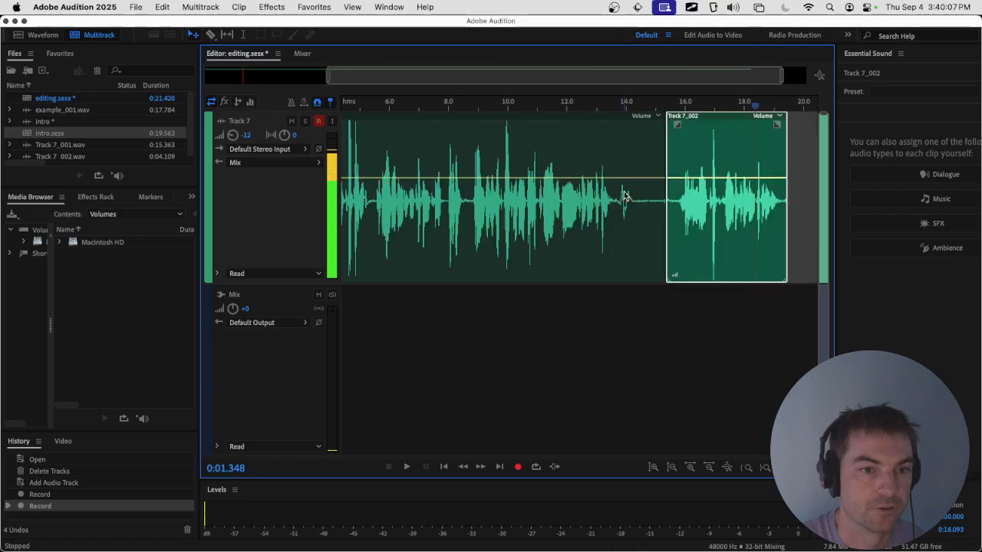
scroll(695, 192, "down", 9)
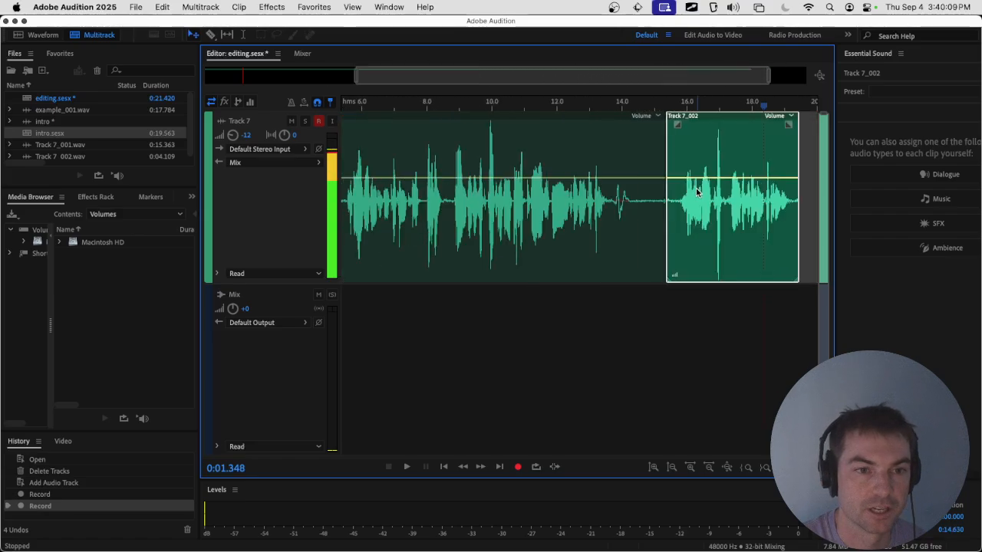
scroll(364, 188, "up", 8)
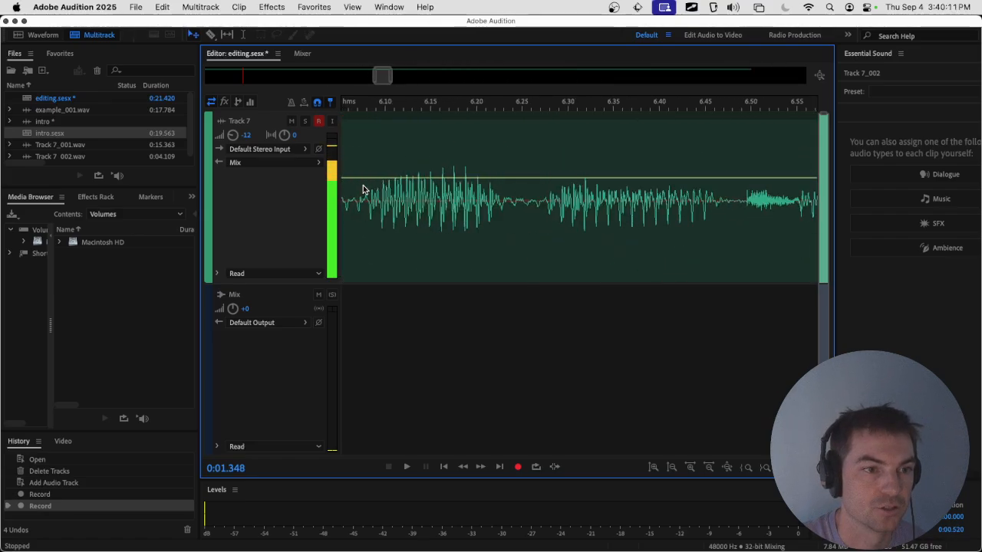
scroll(539, 188, "down", 4)
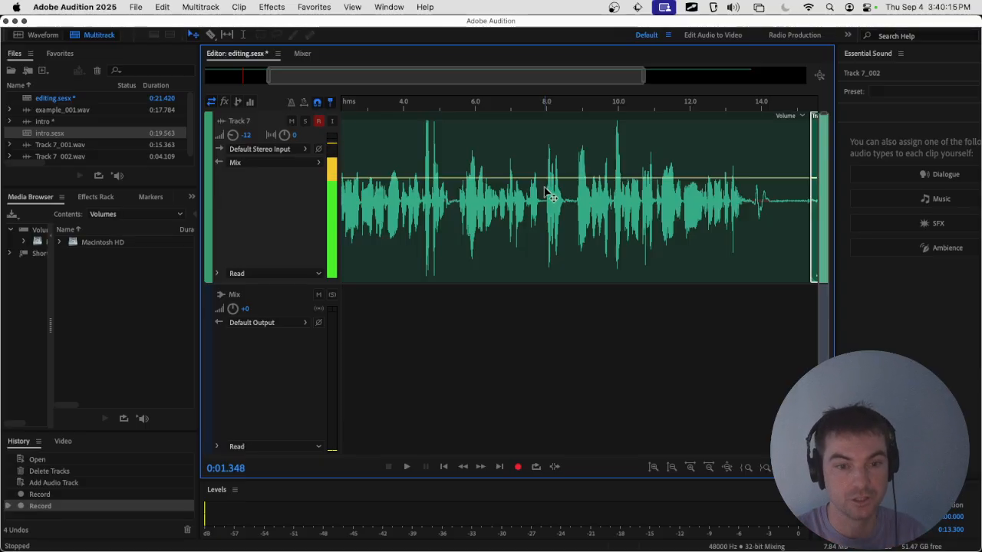
scroll(763, 186, "up", 15)
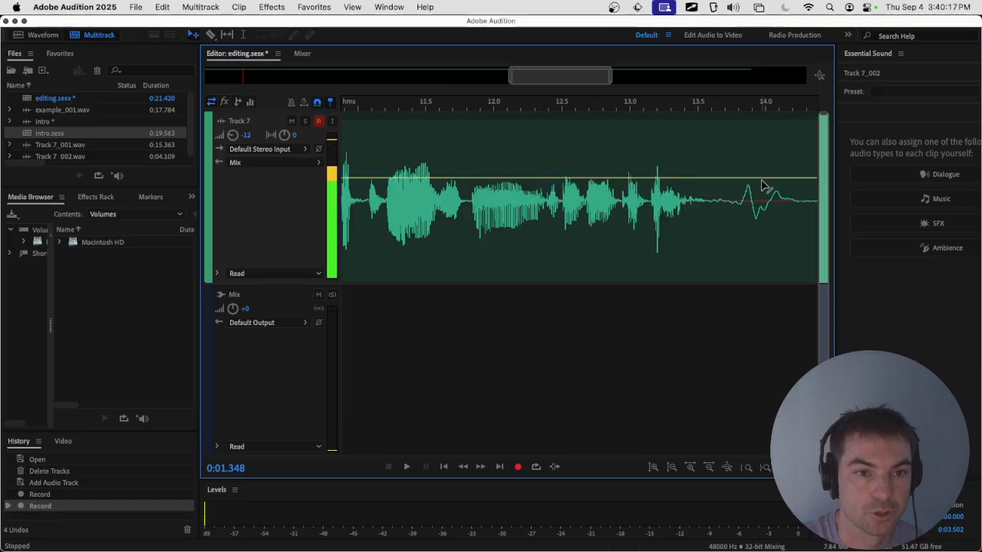
scroll(763, 185, "down", 12)
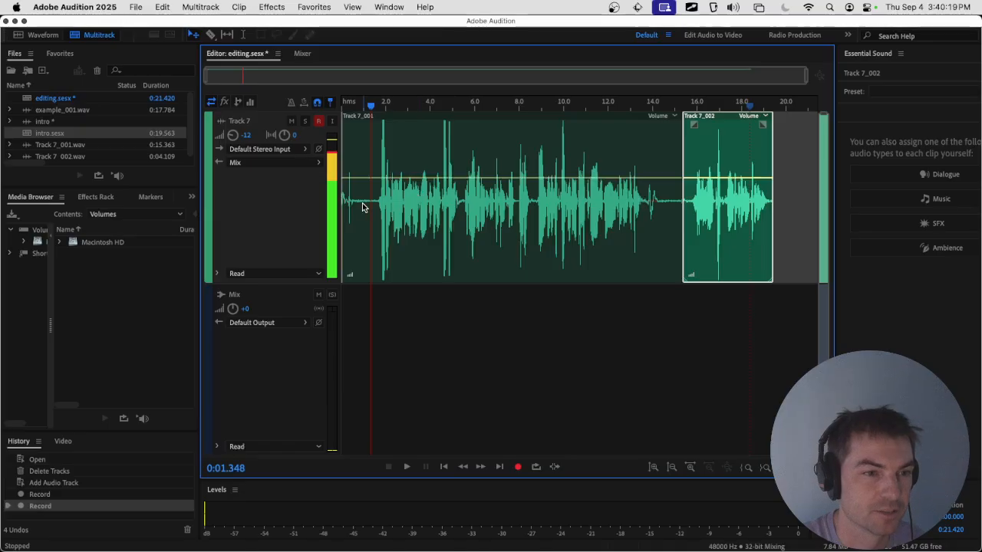
Step: Examine the quiet opening and the noise spike at the start of the first clip up close
scroll(354, 207, "up", 4)
scroll(353, 207, "up", 10)
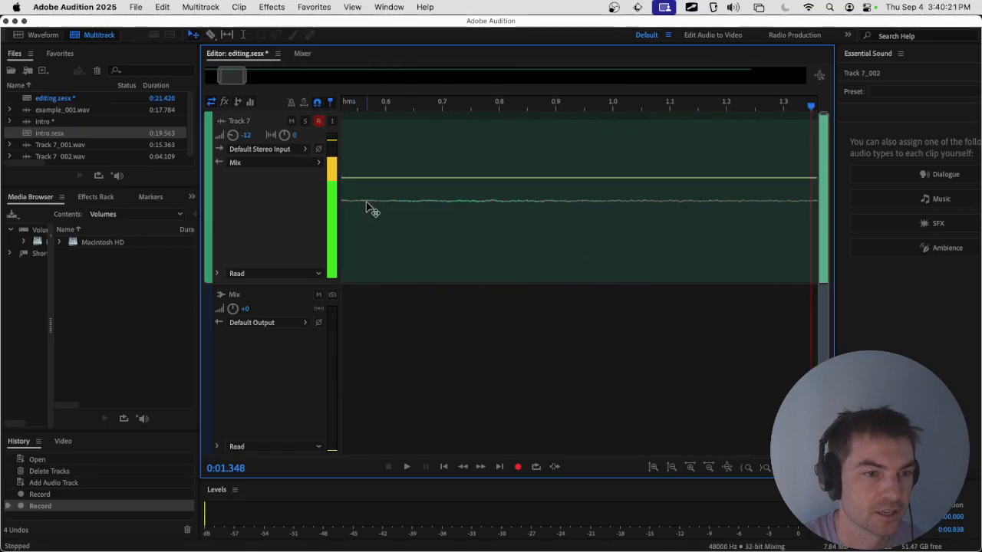
left_click_drag(233, 75, 186, 85)
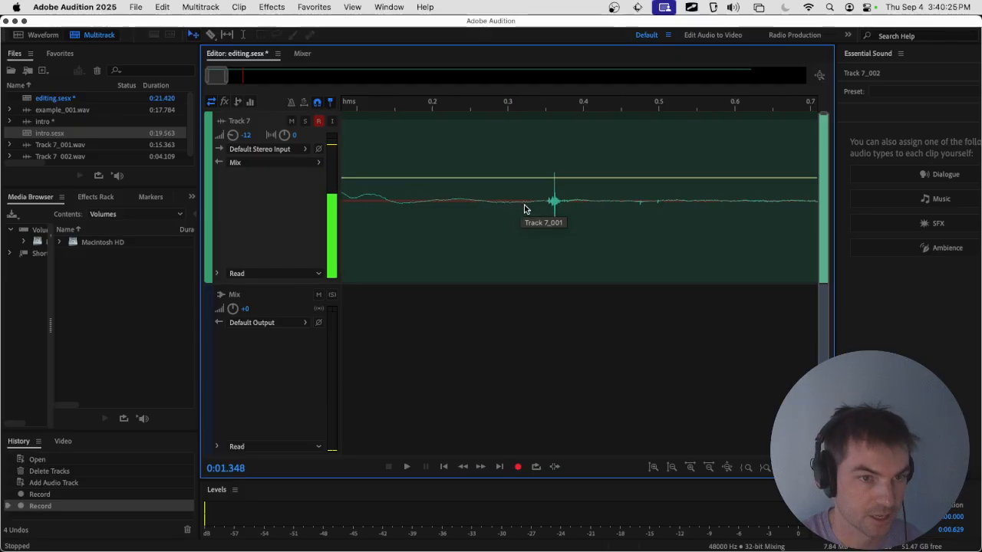
scroll(531, 213, "down", 6)
scroll(530, 213, "down", 5)
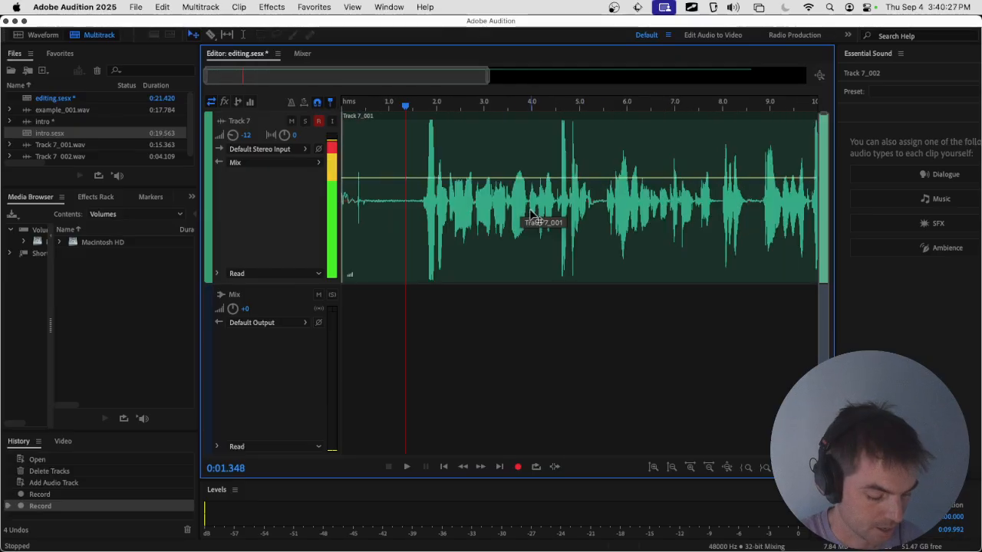
Step: Examine the waveforms back and forth along the timeline up to the second clip, and return to a view showing both clips
scroll(531, 213, "right", 2)
scroll(531, 213, "right", 5)
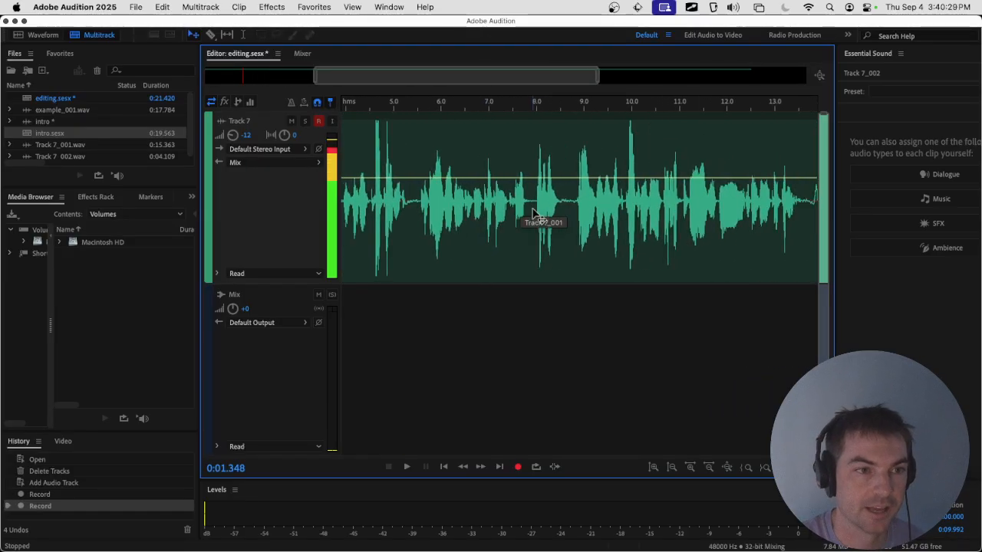
scroll(530, 217, "right", 2)
scroll(529, 217, "left", 7)
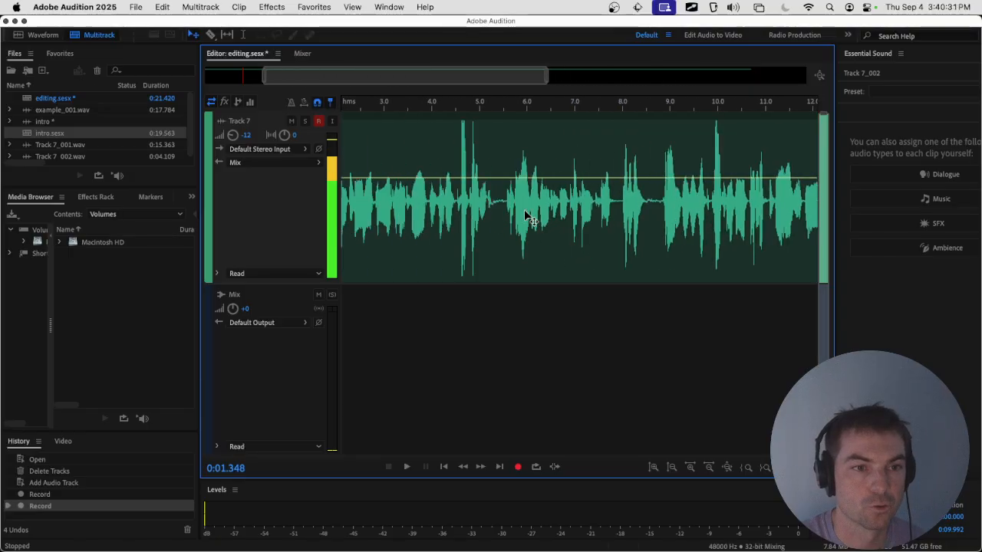
scroll(529, 217, "right", 6)
scroll(529, 217, "left", 6)
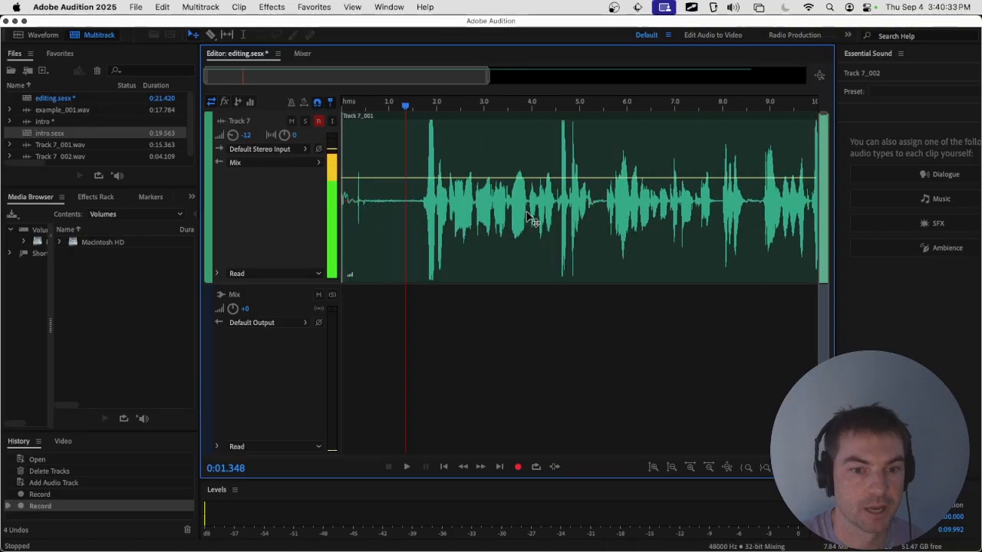
scroll(531, 221, "right", 4)
scroll(530, 221, "right", 2)
scroll(531, 221, "left", 8)
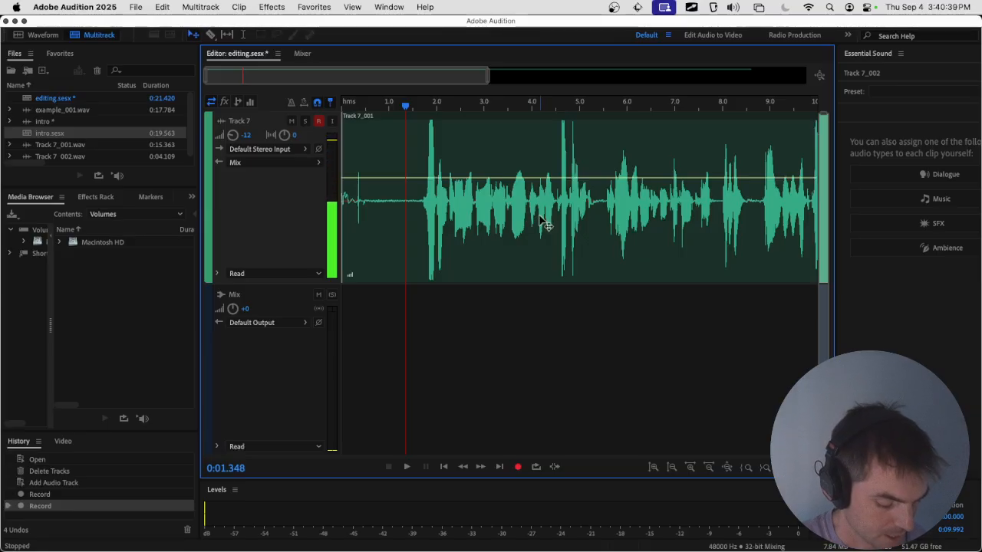
scroll(571, 211, "right", 3)
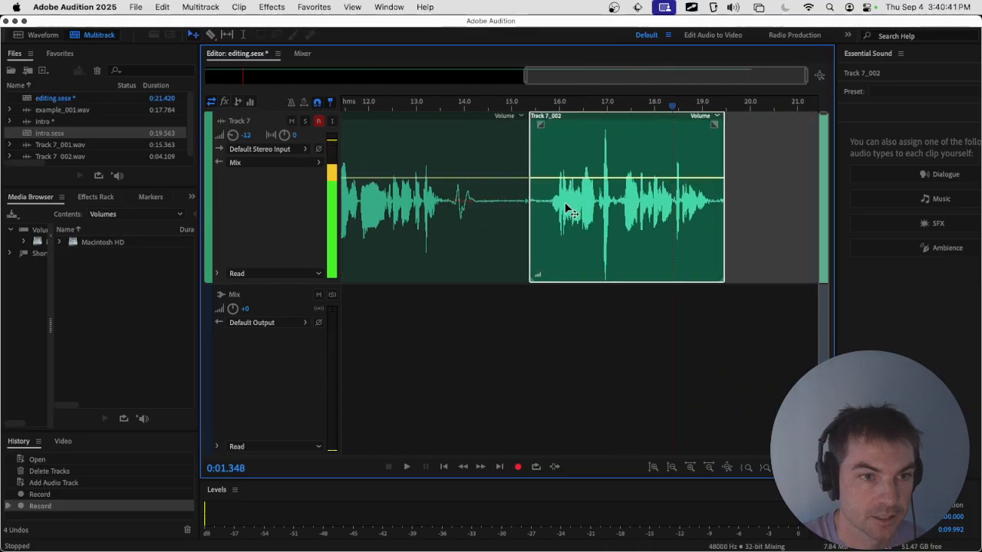
scroll(568, 211, "left", 3)
scroll(566, 211, "down", 5)
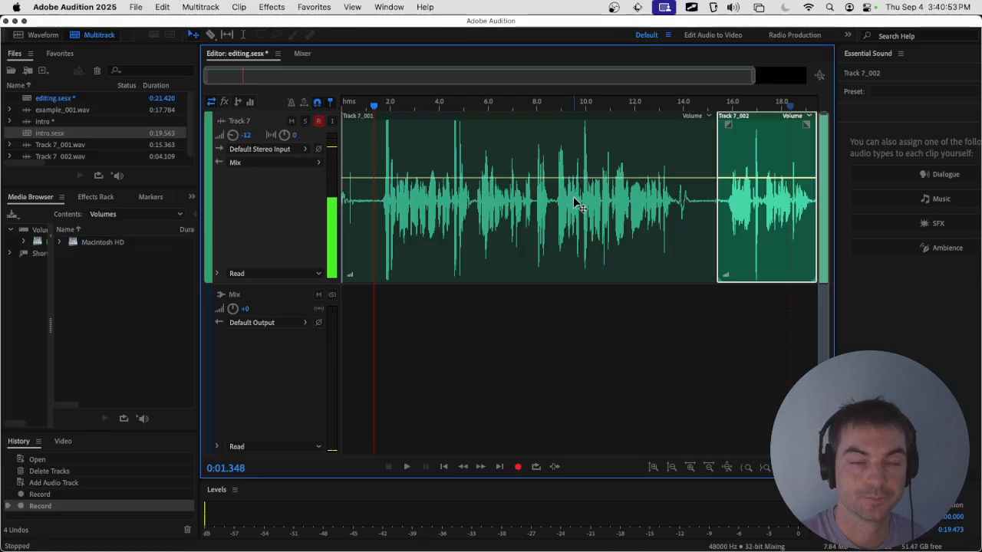
Step: Switch the selection between the two clips on the track, ending with the second clip selected
left_click(661, 287)
left_click(669, 266)
left_click(737, 226)
left_click(664, 212)
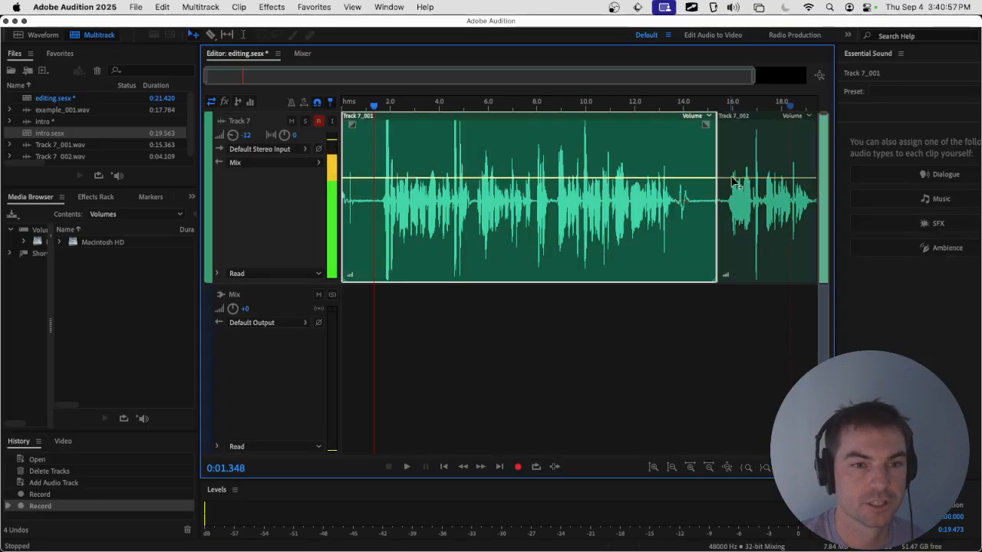
left_click(734, 178)
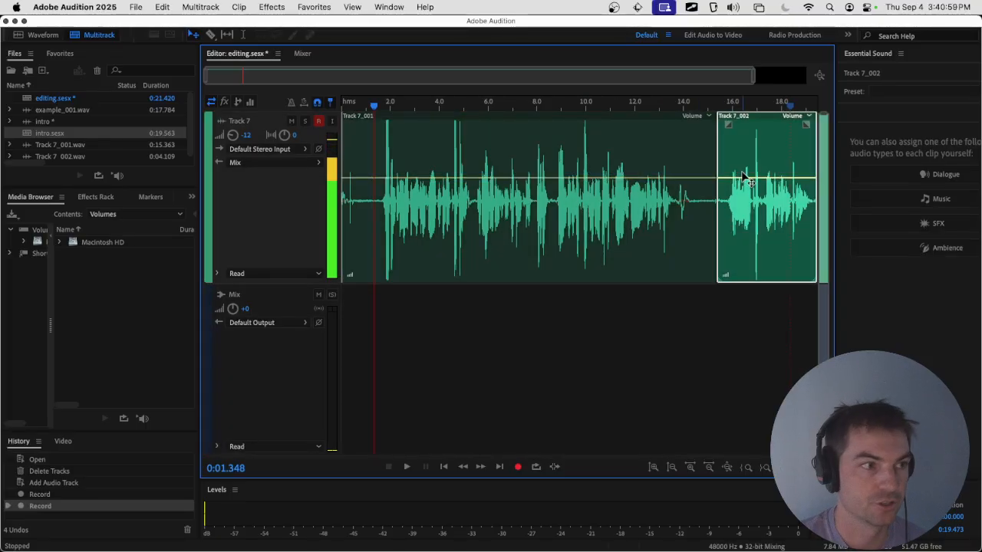
Step: Try deleting the second clip, undo the deletion, and save the session
key("Delete")
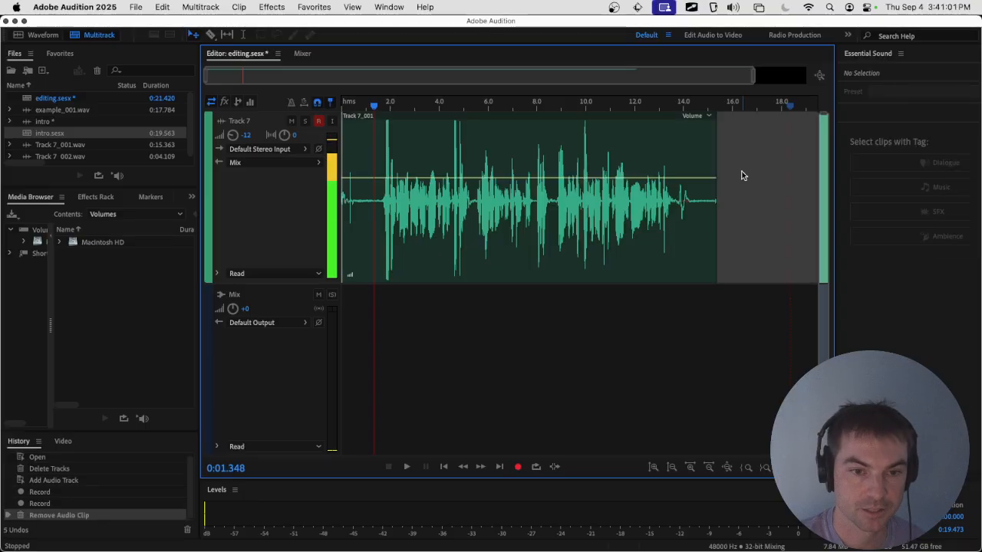
key("super+z")
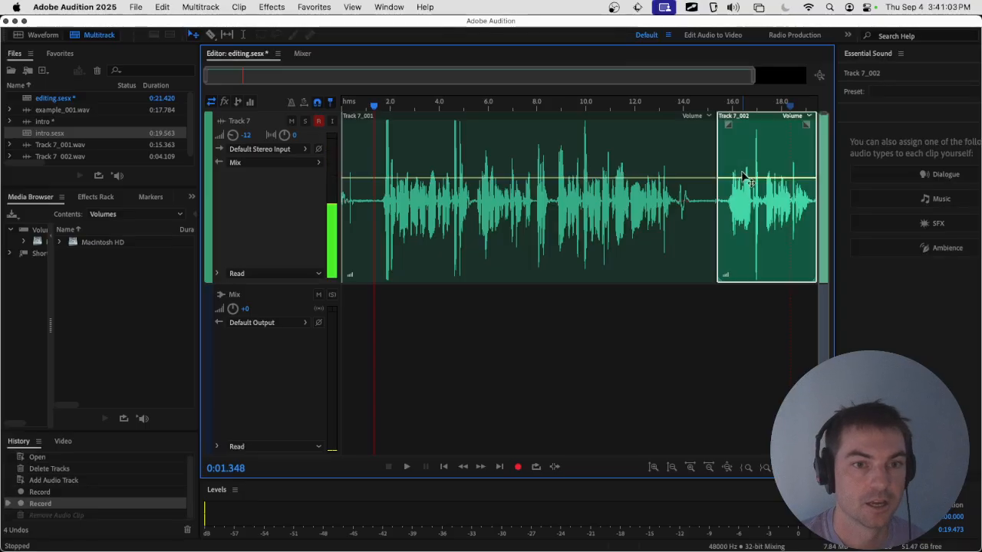
key("super+s")
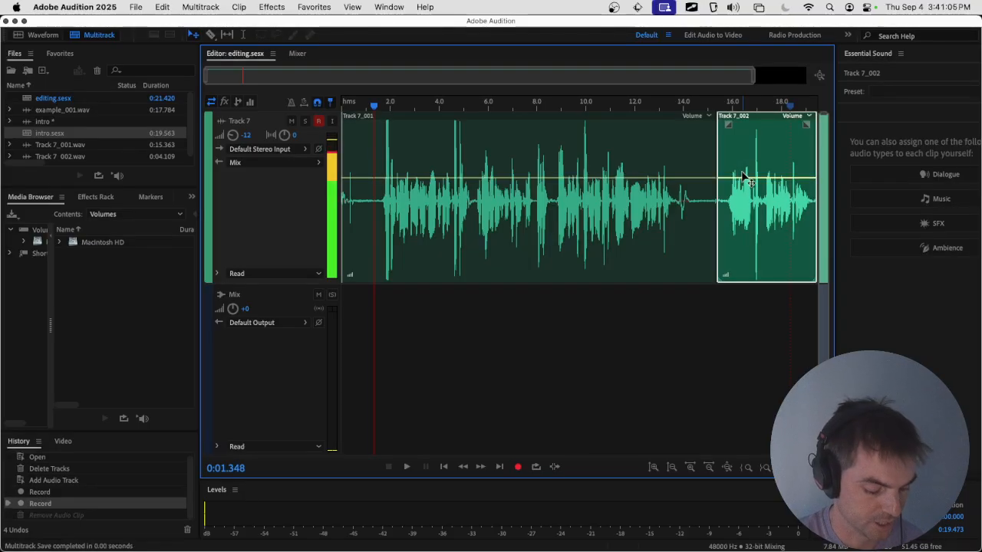
Step: Look through the editing commands offered for the second clip, including Copy and Ripple Delete, without applying any
right_click(768, 127)
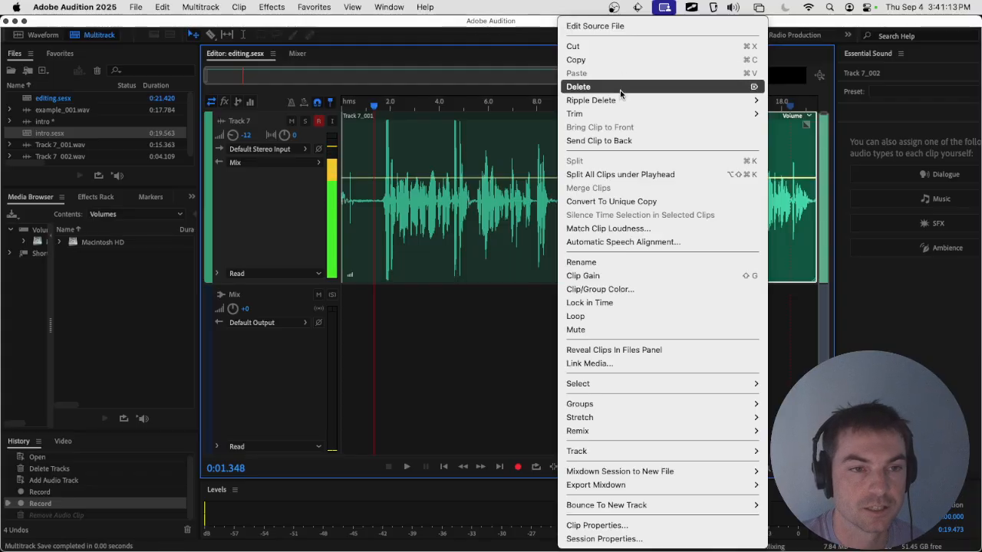
mouse_move(622, 101)
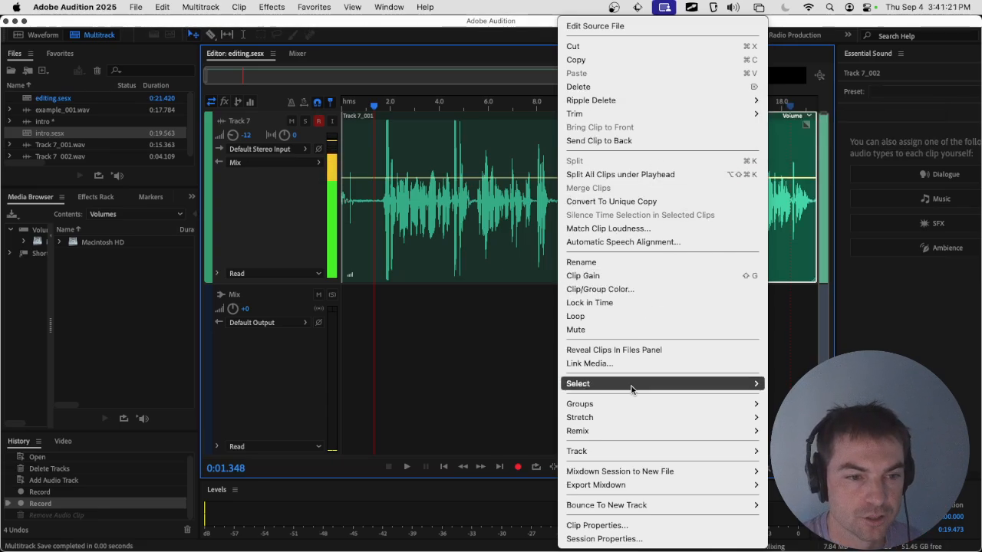
mouse_move(658, 100)
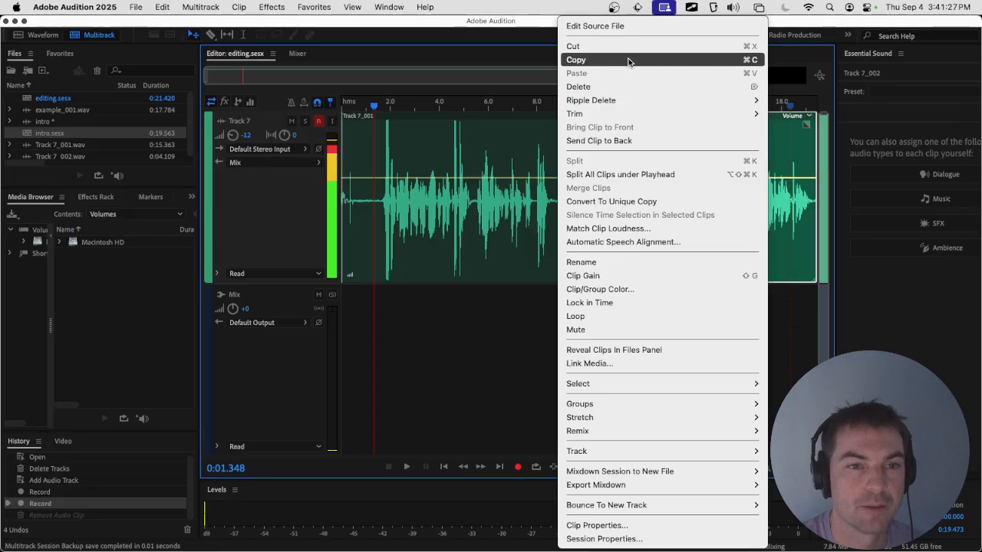
left_click(502, 299)
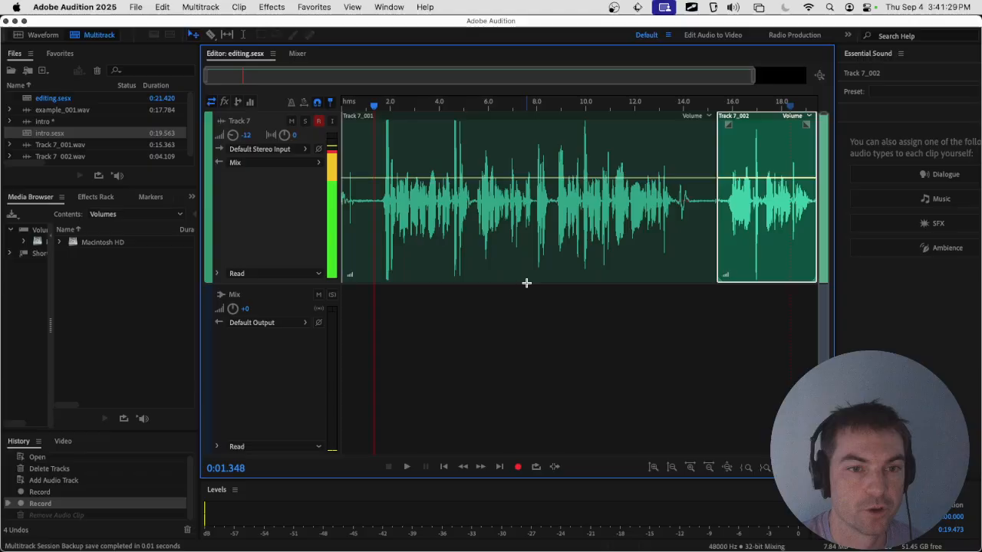
Step: Paste a copy of the second clip at about 19.76 seconds, just past the end of the original
scroll(516, 288, "right", 3)
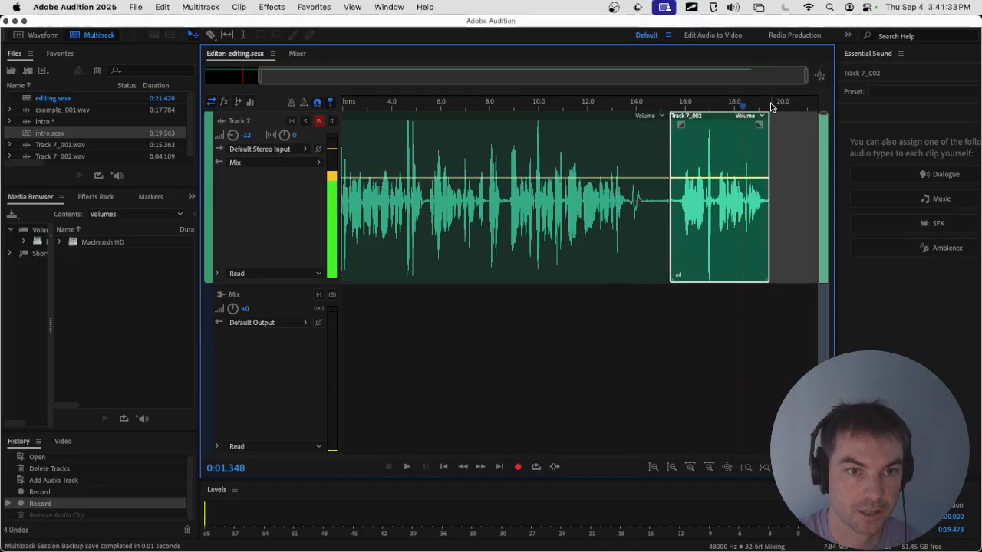
left_click_drag(505, 109, 777, 102)
key("super+v")
scroll(619, 268, "right", 5)
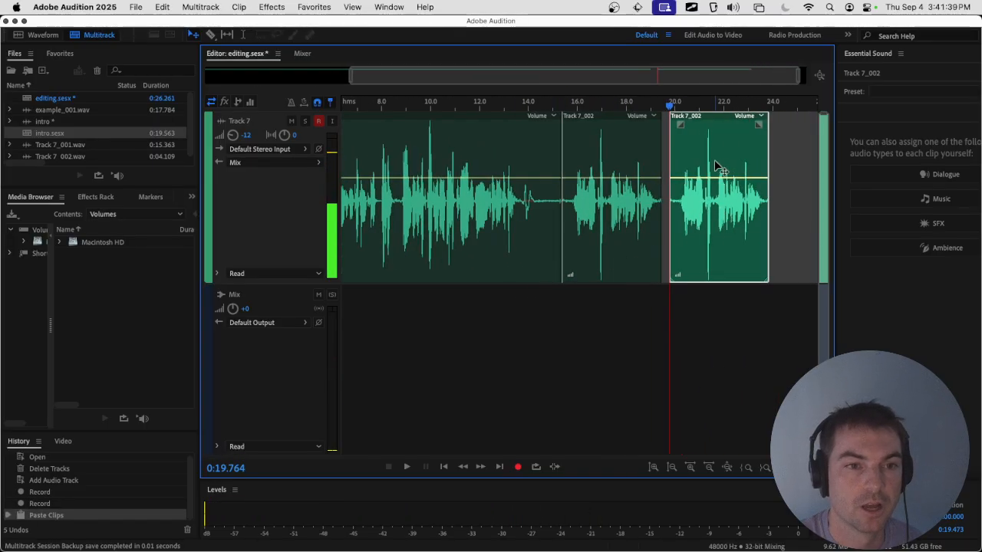
scroll(710, 222, "up", 5)
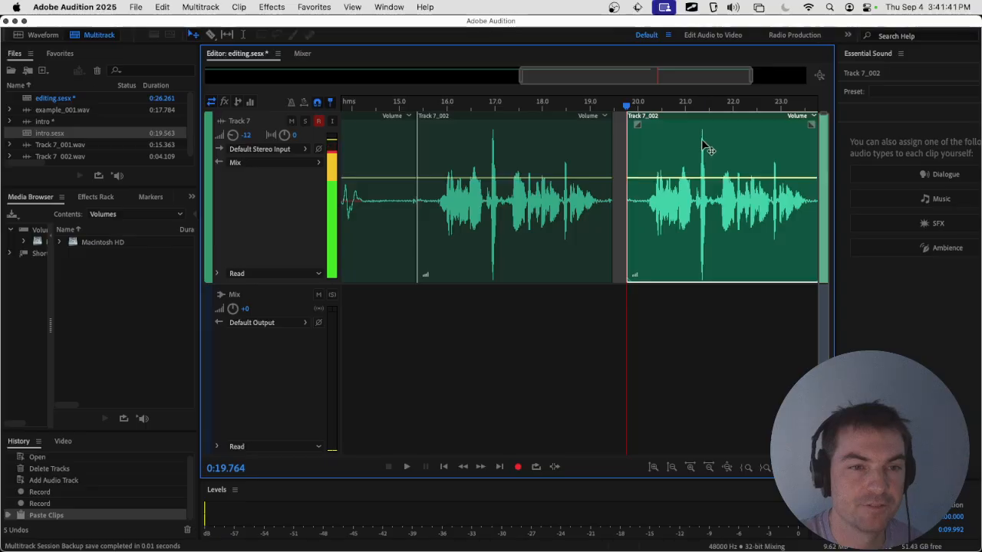
Step: Move the pasted clip earlier so that it butts against the end of the second clip
left_click(566, 142)
left_click(686, 145)
left_click(612, 145)
left_click(692, 145)
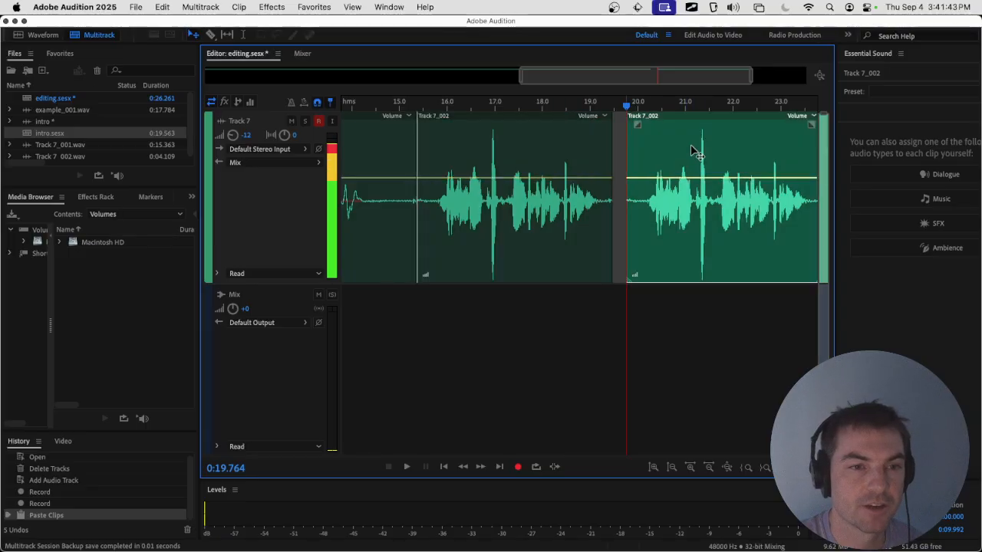
left_click_drag(692, 145, 678, 173)
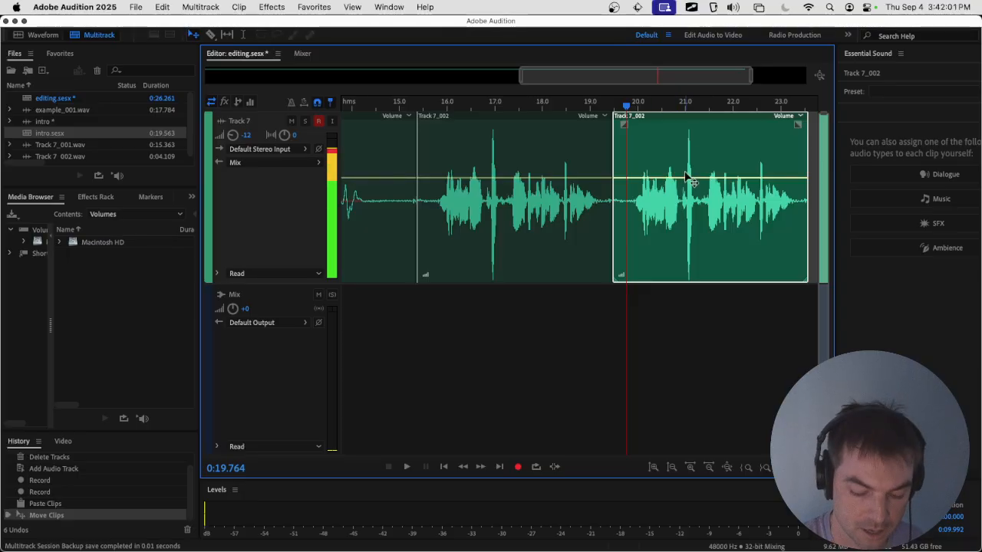
Step: Delete the pasted copy and the original second clip, and fit the whole session in view
key("Delete")
left_click(569, 181)
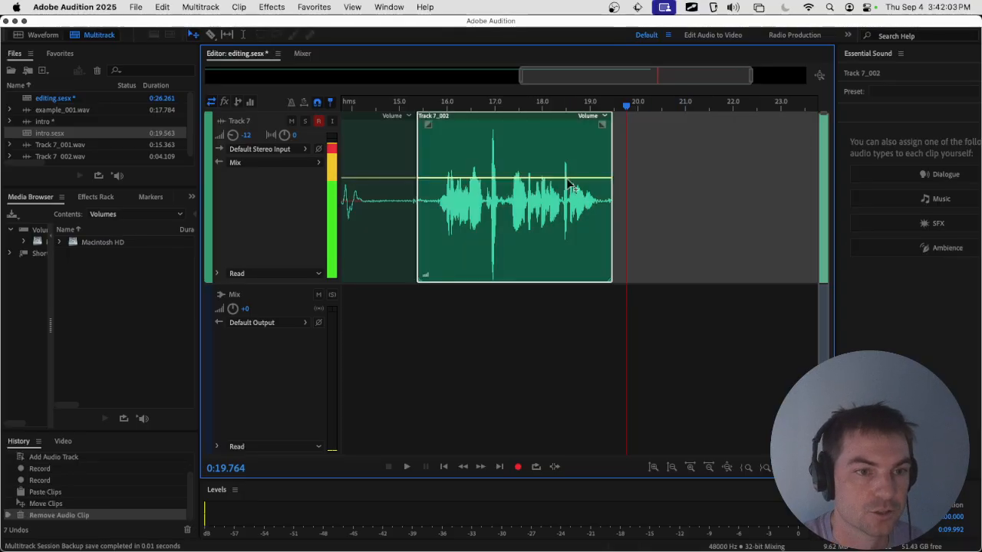
key("Delete")
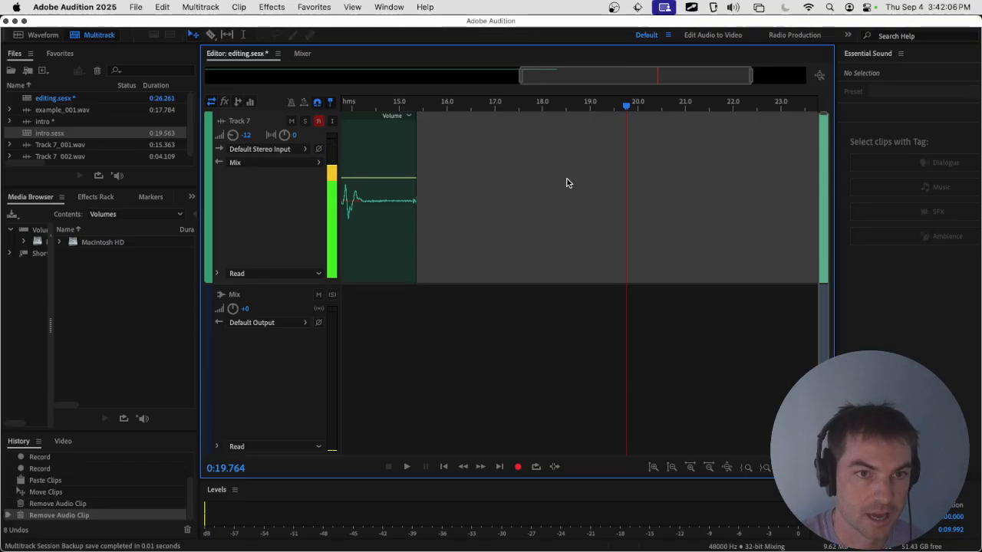
left_click(820, 75)
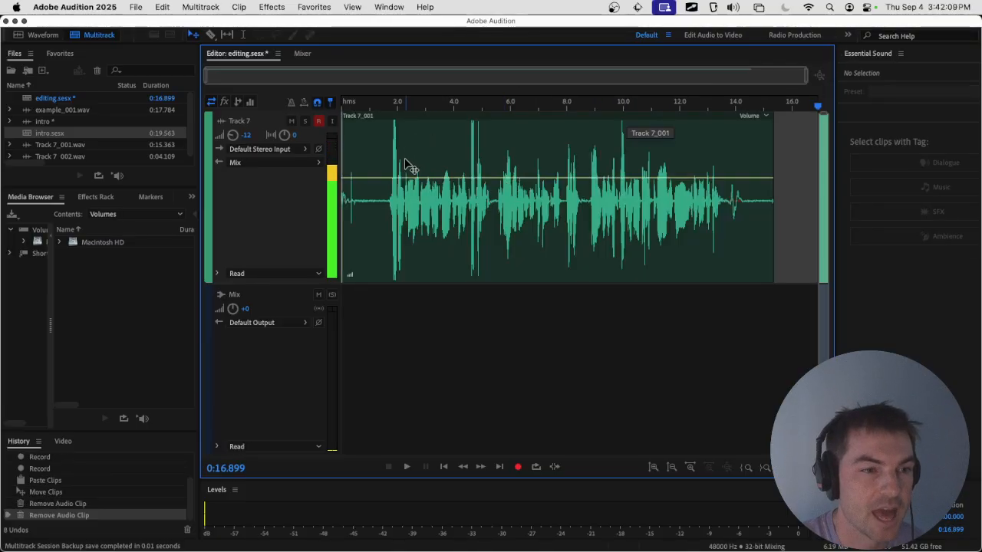
Step: Play about the first second of the remaining clip from the session start to hear the opening noise, and stop
scroll(357, 199, "up", 5)
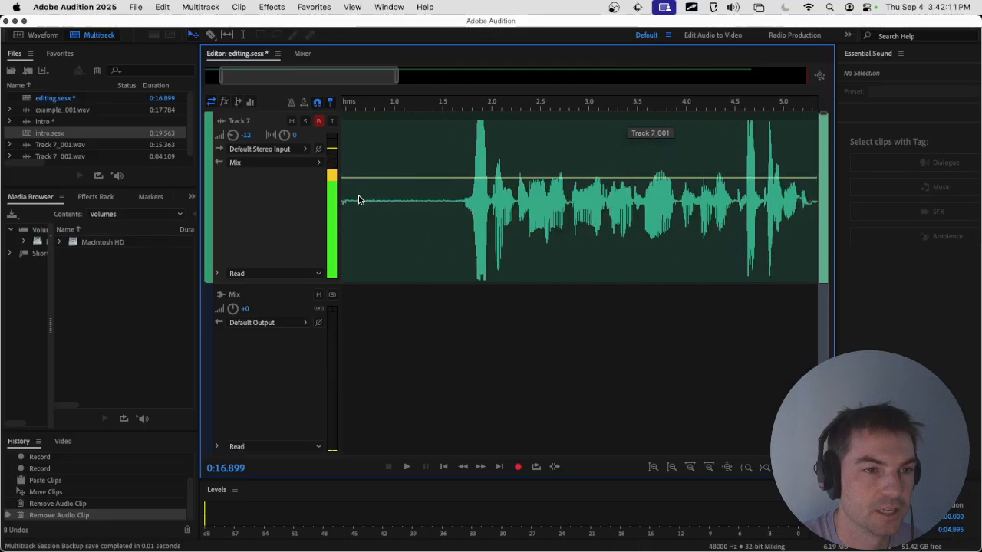
left_click_drag(268, 86, 248, 82)
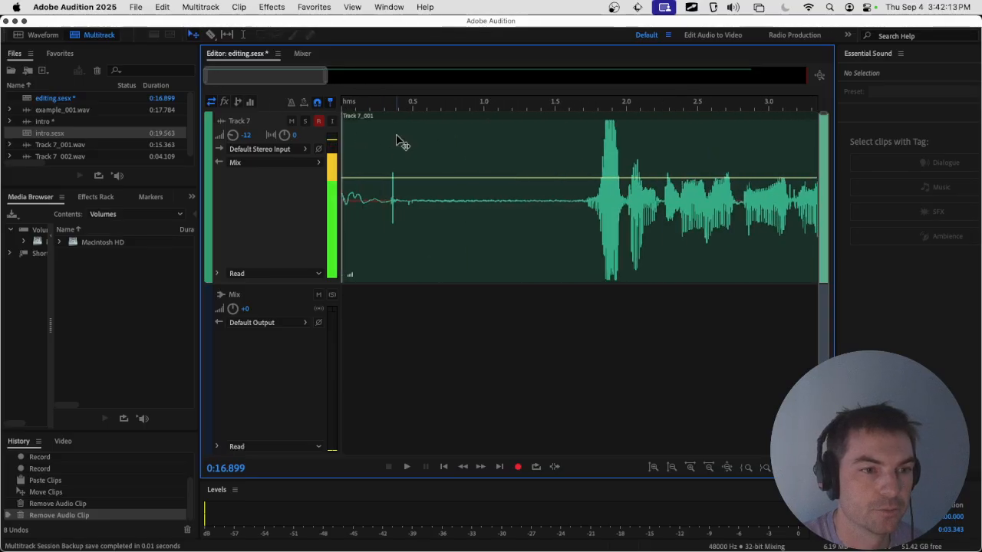
key("space")
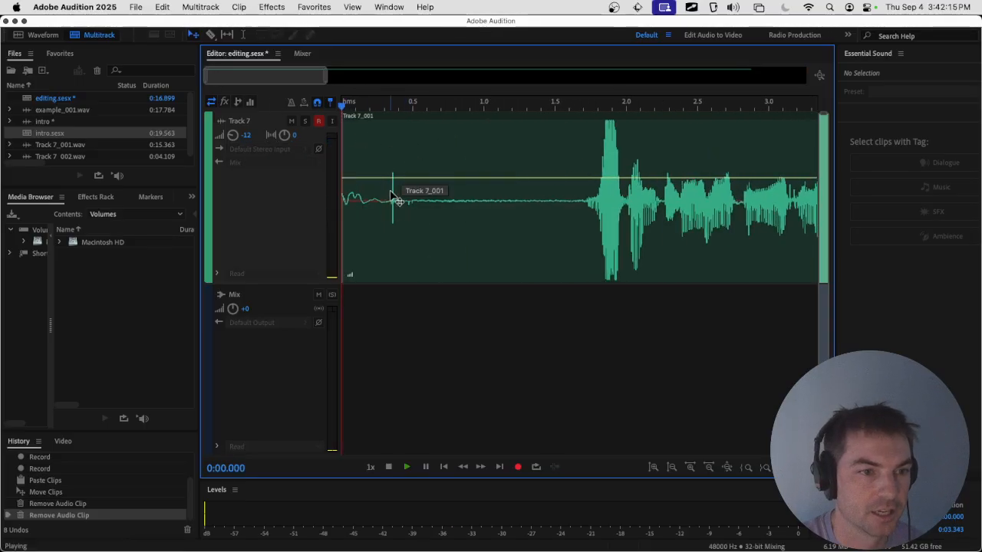
key("space")
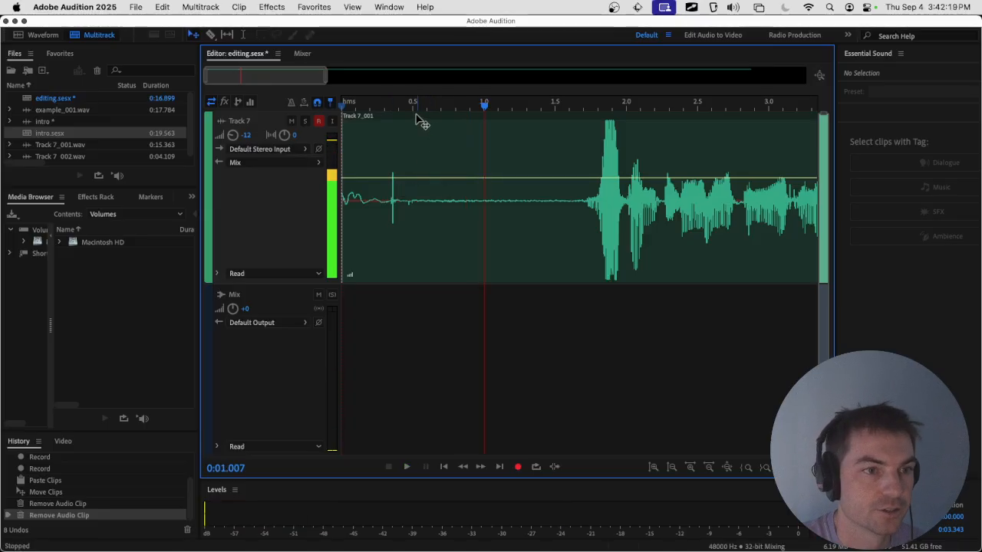
Step: Return the playhead to the session start and replay about one second of the clip's opening noise
left_click_drag(416, 116, 344, 114)
left_click(342, 106)
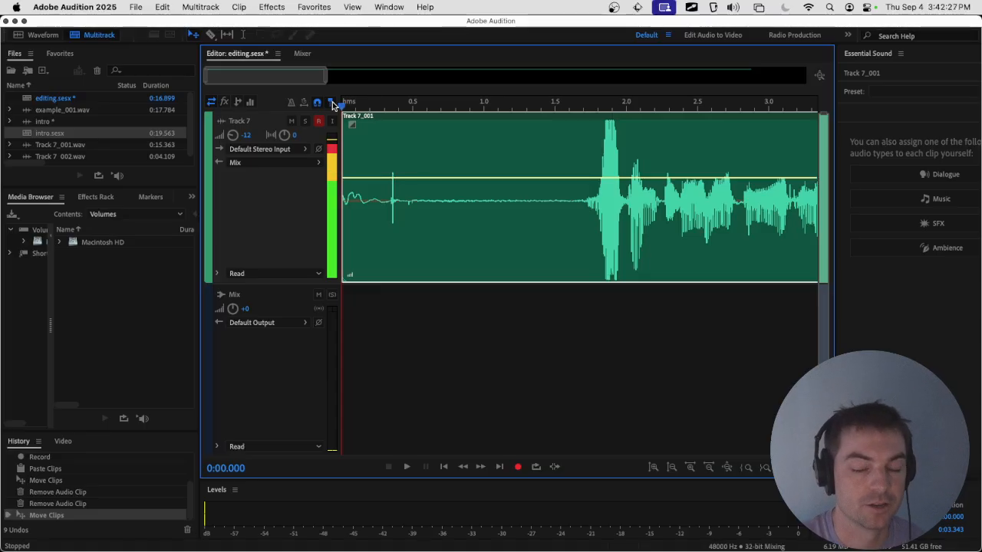
key("space")
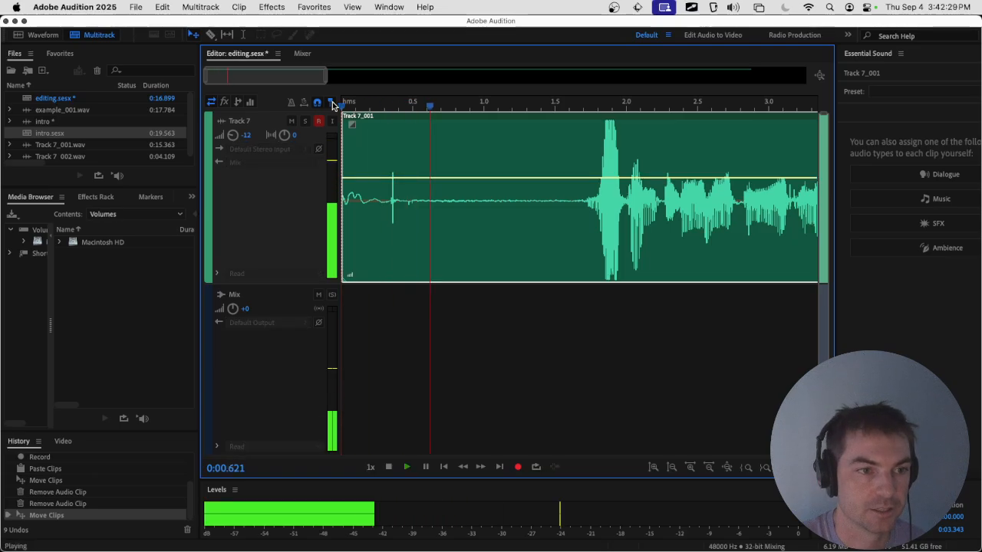
key("space")
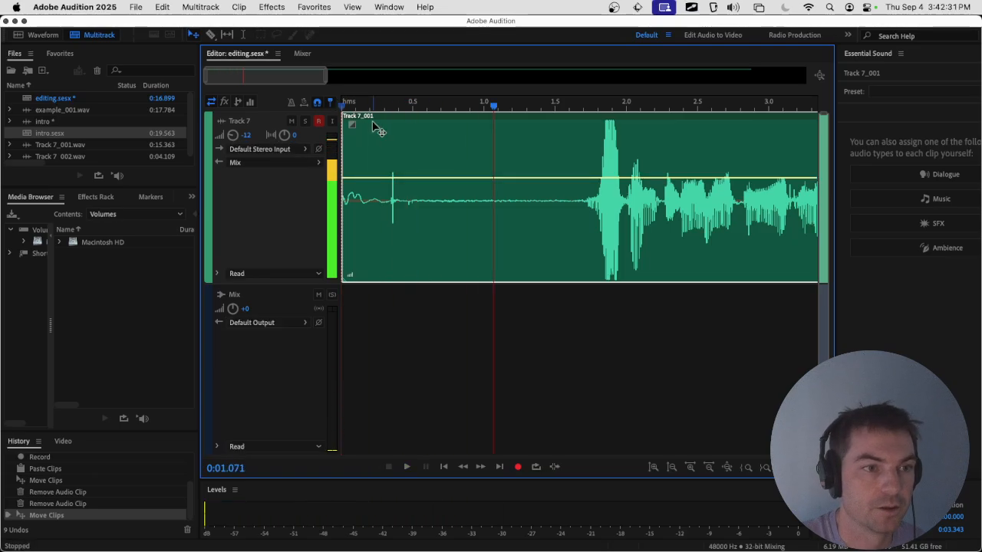
Step: Split the voice clip at about 0.75 s and select the two resulting parts in turn
left_click_drag(394, 105, 450, 117)
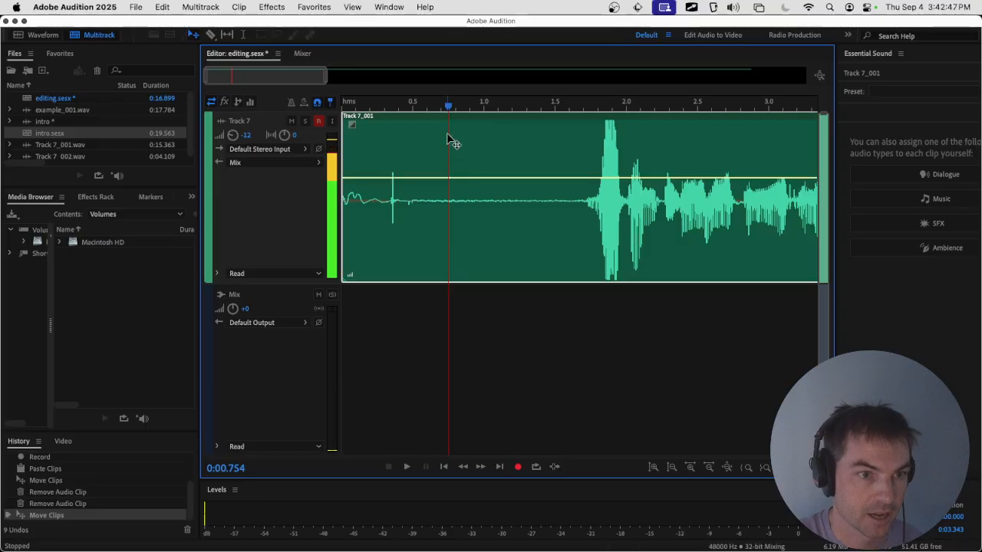
right_click(447, 133)
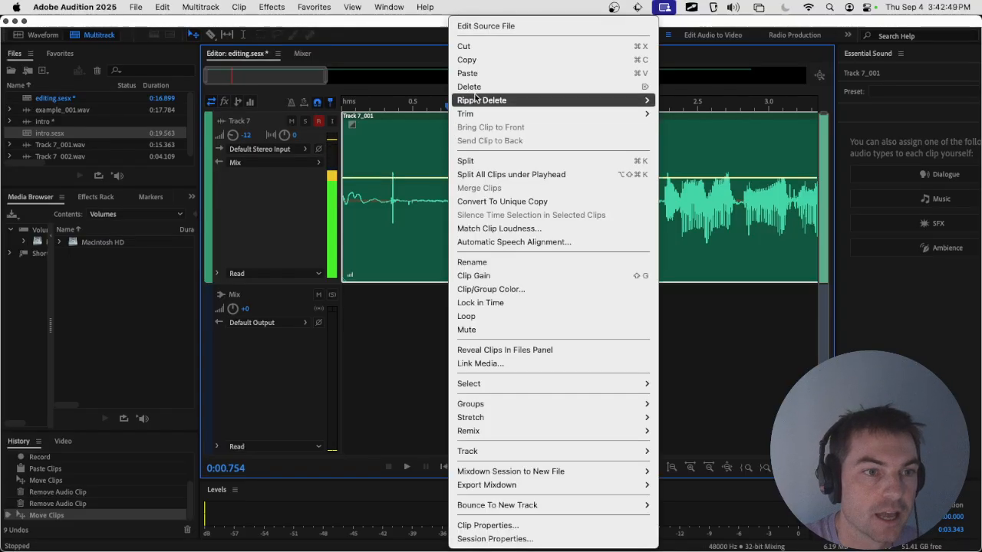
mouse_move(499, 102)
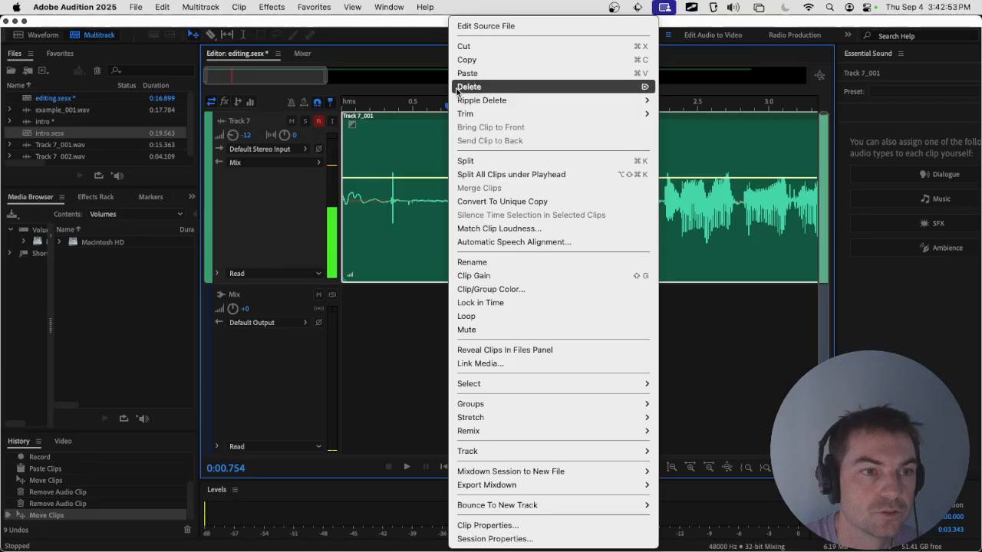
left_click(466, 161)
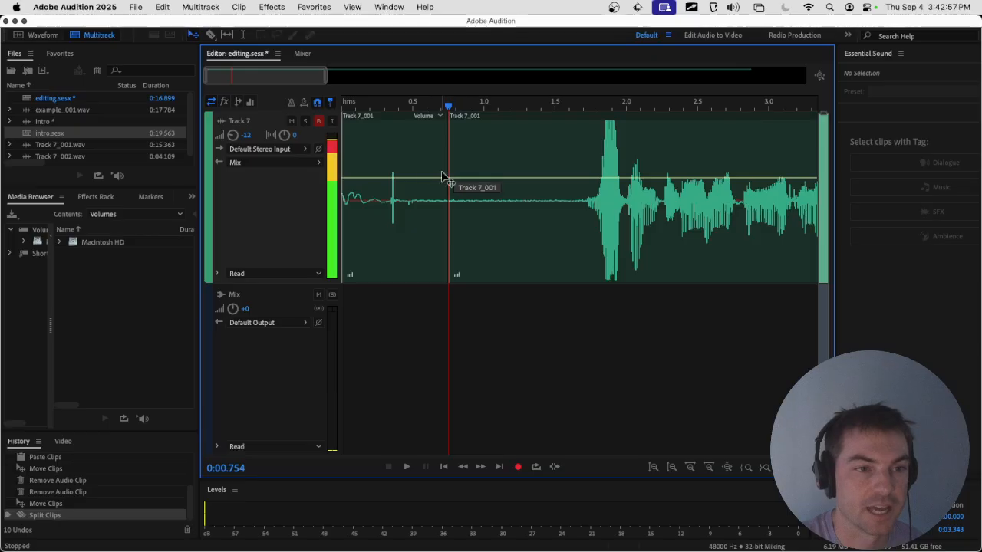
left_click(486, 152)
left_click(419, 150)
left_click(475, 151)
left_click(408, 152)
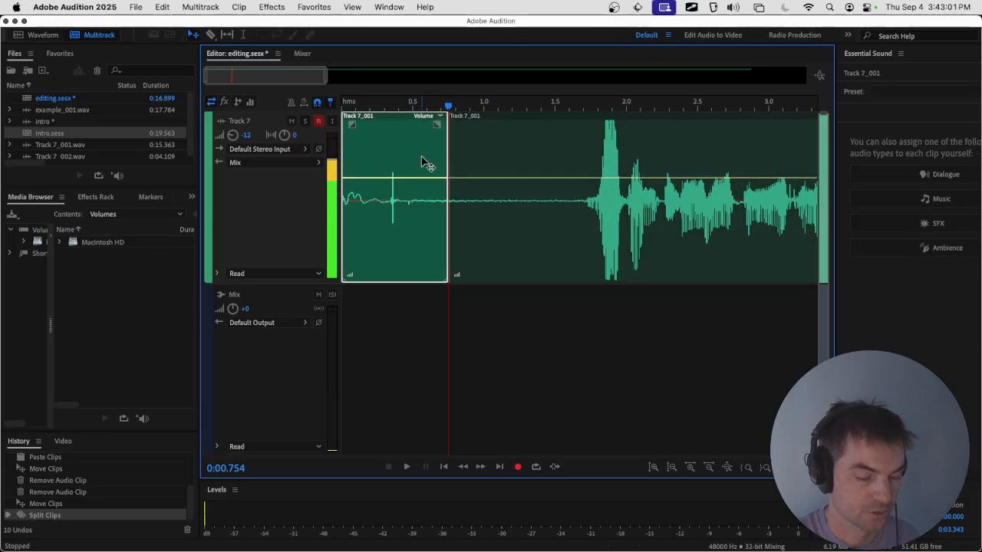
Step: Undo the split and save the session
key("super+z")
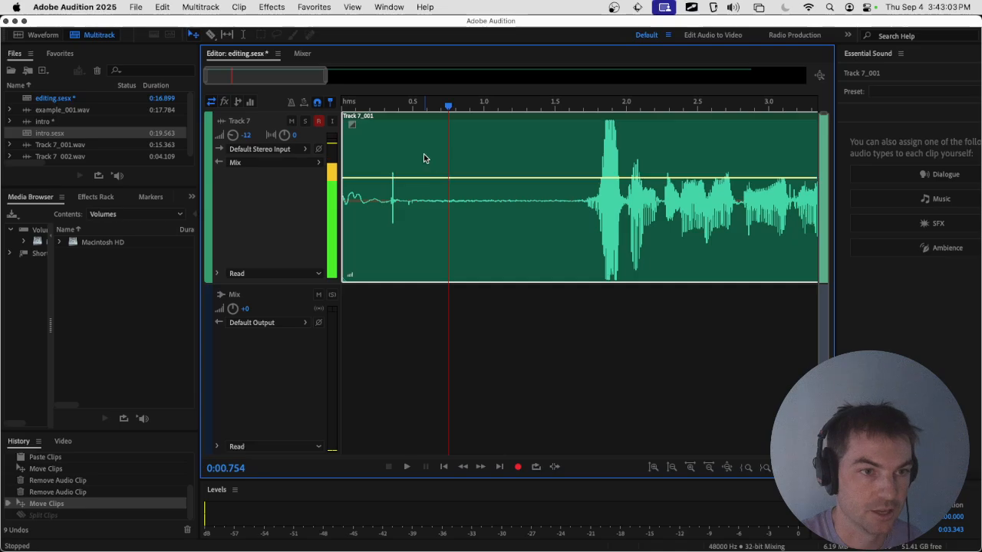
key("super+s")
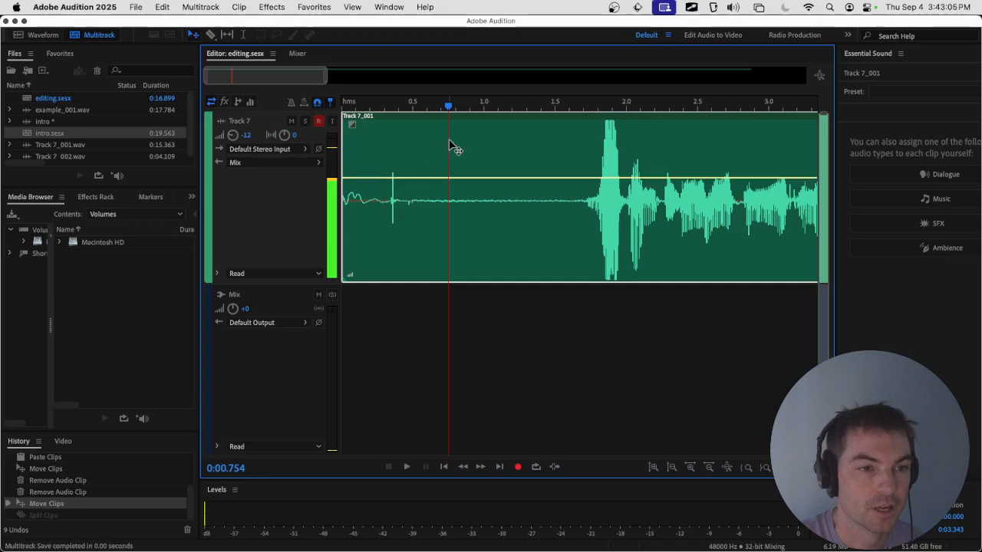
Step: Place the playhead at about 1.65 s, just before the speech begins, and try splitting the clip there
left_click_drag(449, 105, 577, 115)
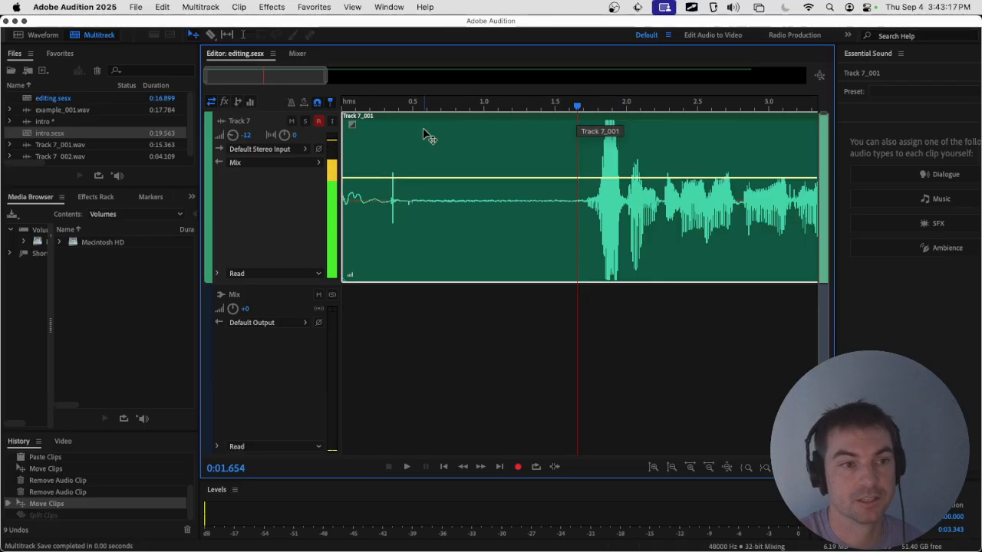
right_click(379, 137)
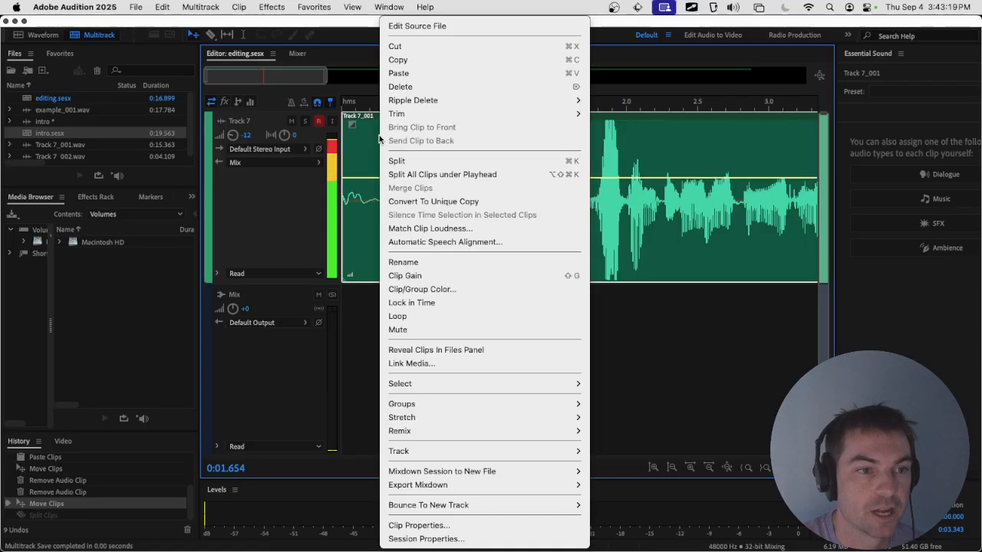
left_click(396, 161)
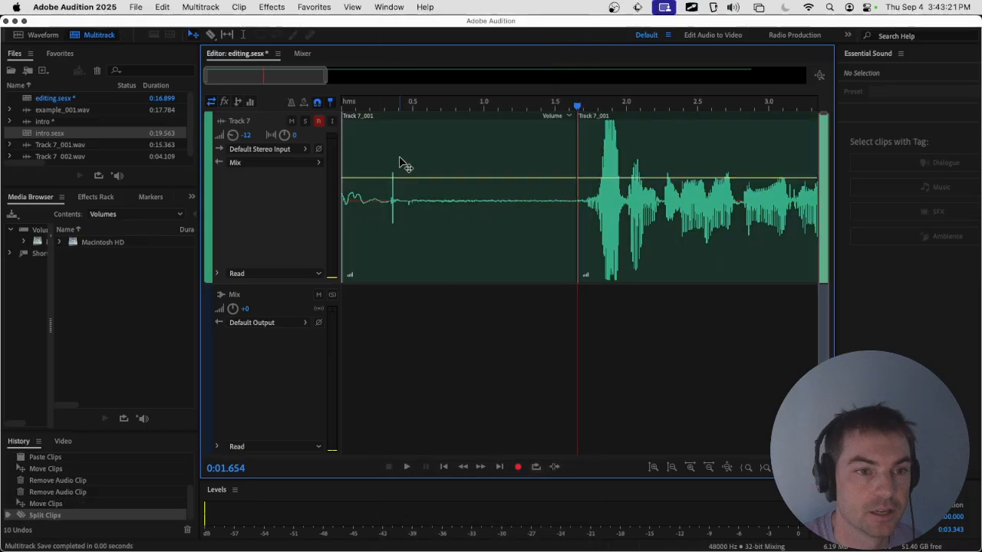
left_click(541, 175)
left_click(625, 157)
left_click(541, 158)
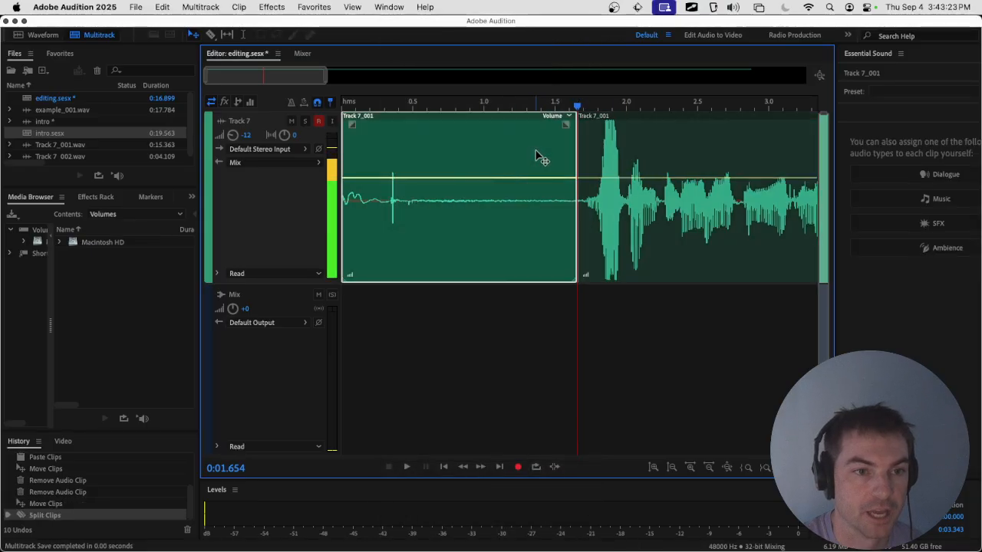
key("super+z")
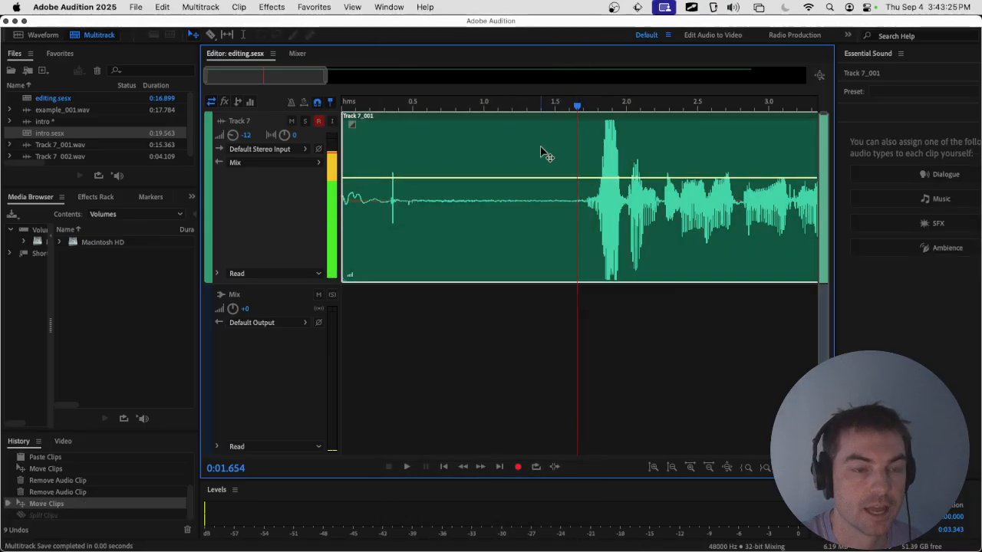
Step: Split the clip again at the playhead and select each part in turn
key("super+k")
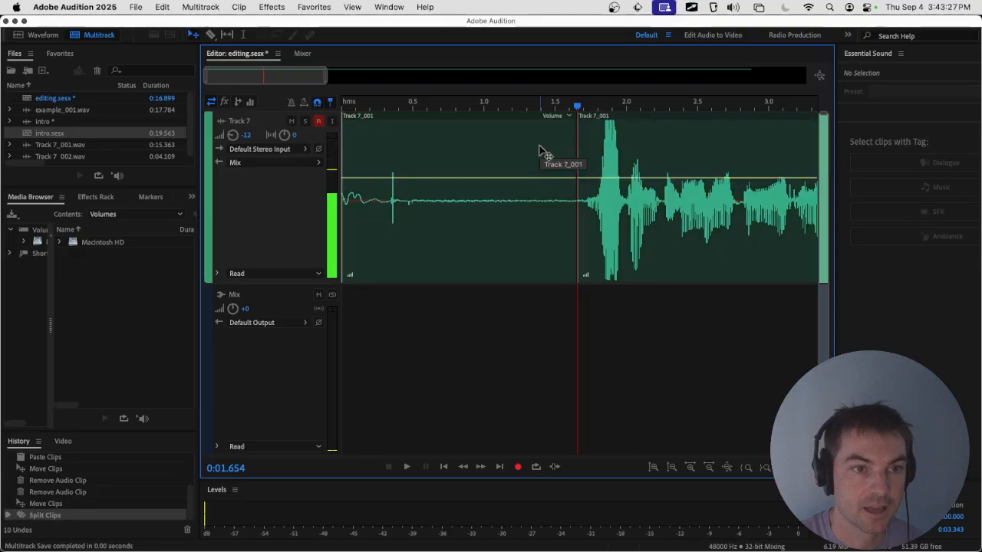
left_click(511, 150)
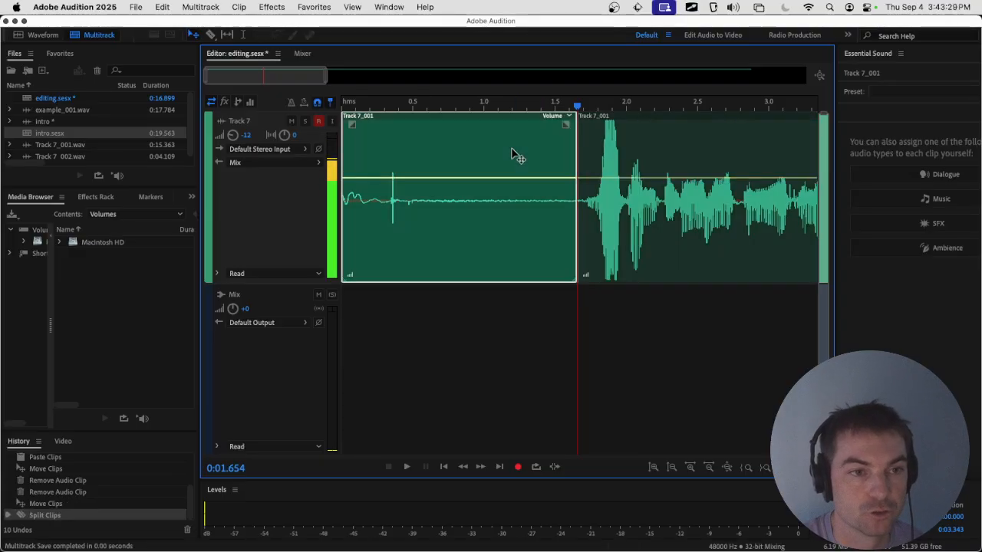
left_click(603, 158)
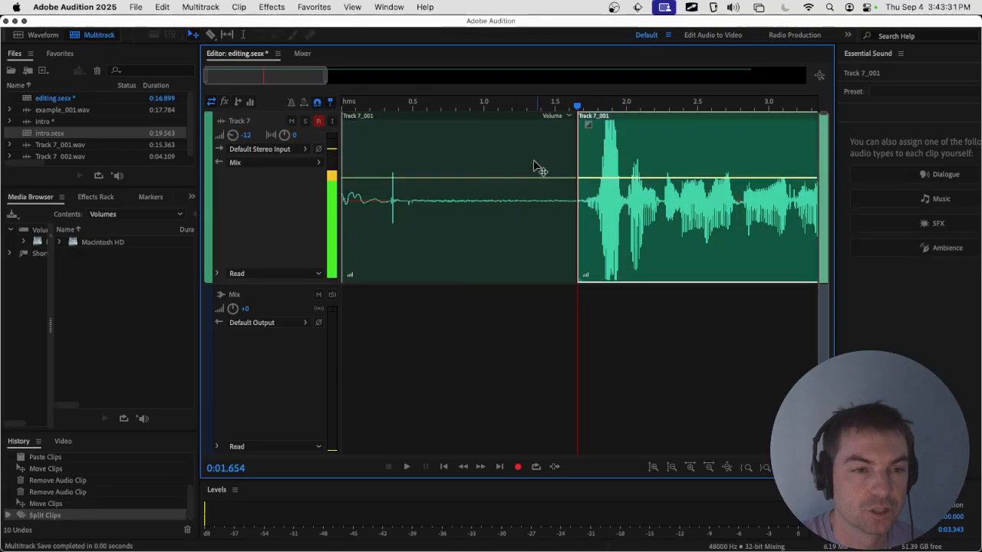
Step: Delete the noisy opening part and move the remaining speech clip to the session start
left_click(533, 161)
key("Delete")
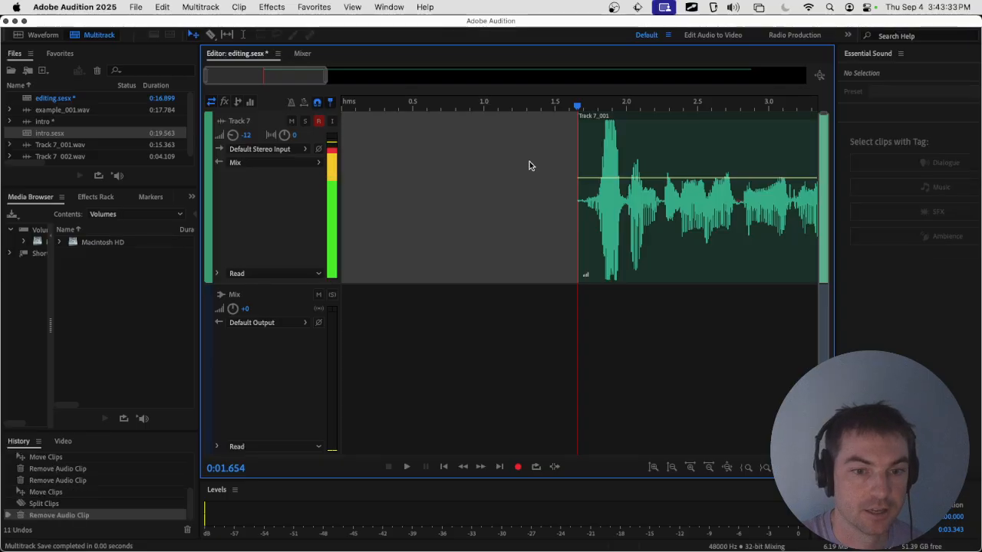
left_click_drag(664, 146, 351, 159)
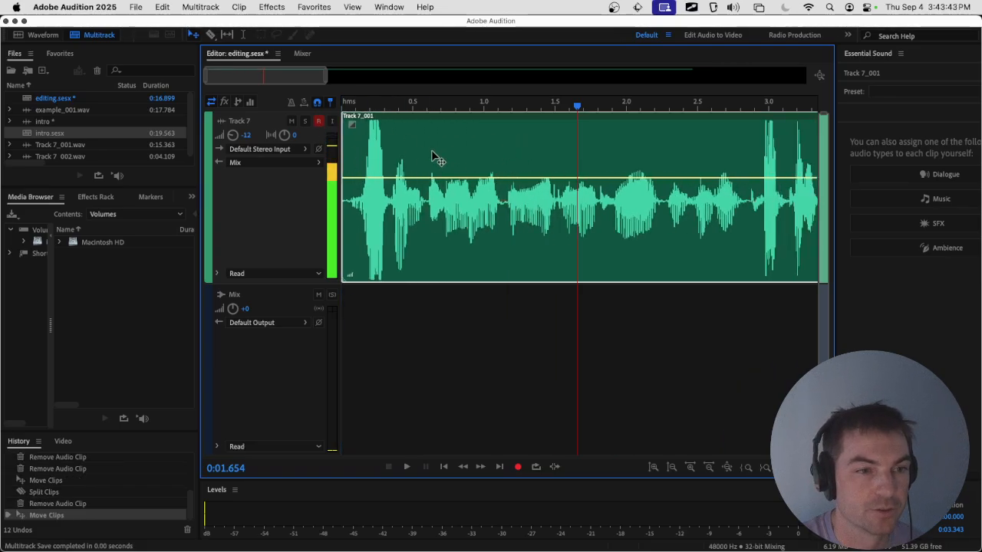
Step: Shift the clip along the track several times, returning it to the session start each time
left_click_drag(432, 152, 404, 173)
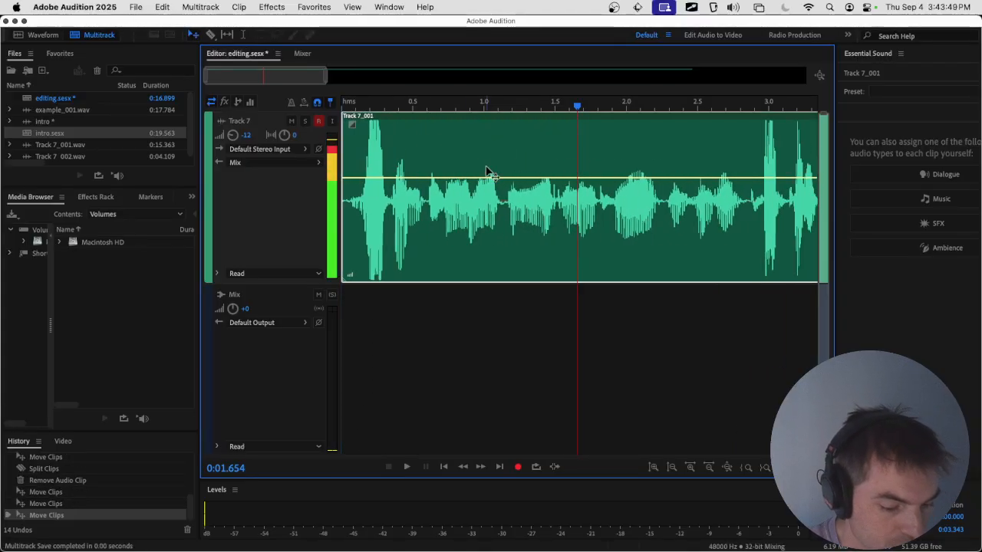
left_click_drag(487, 171, 457, 132)
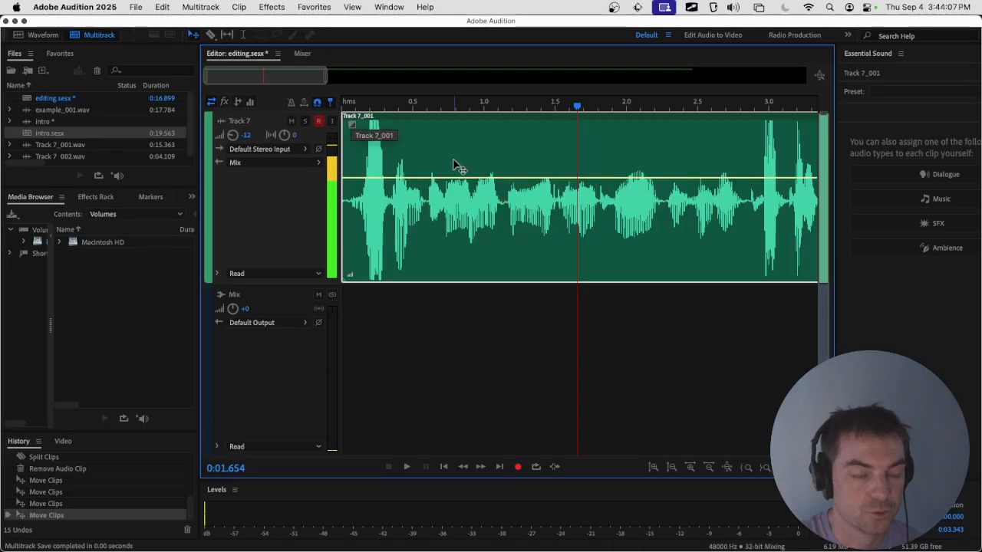
key("t")
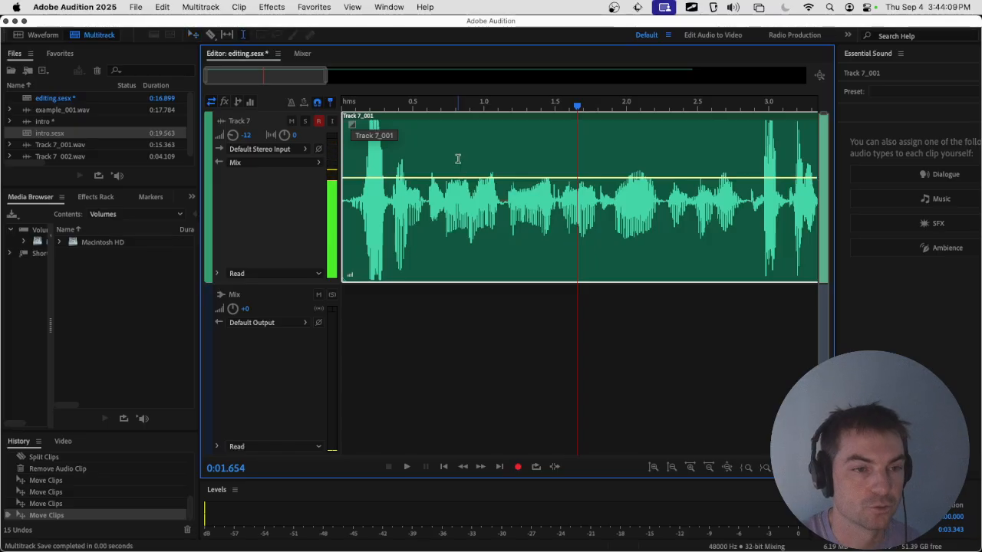
key("v")
left_click_drag(471, 154, 412, 153)
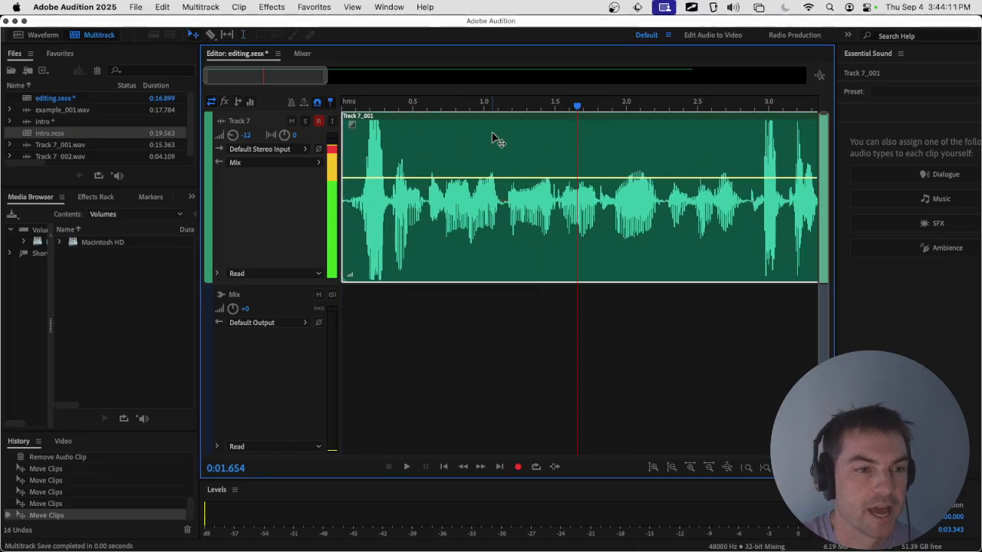
Step: Play about the first 1.2 seconds from the session start to hear how the trimmed clip begins
left_click_drag(571, 110, 325, 104)
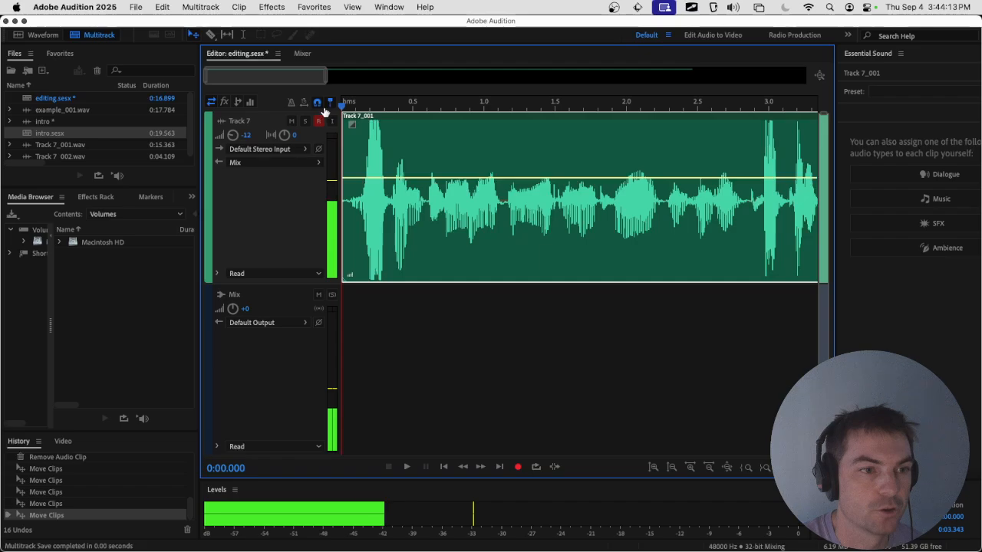
key("space")
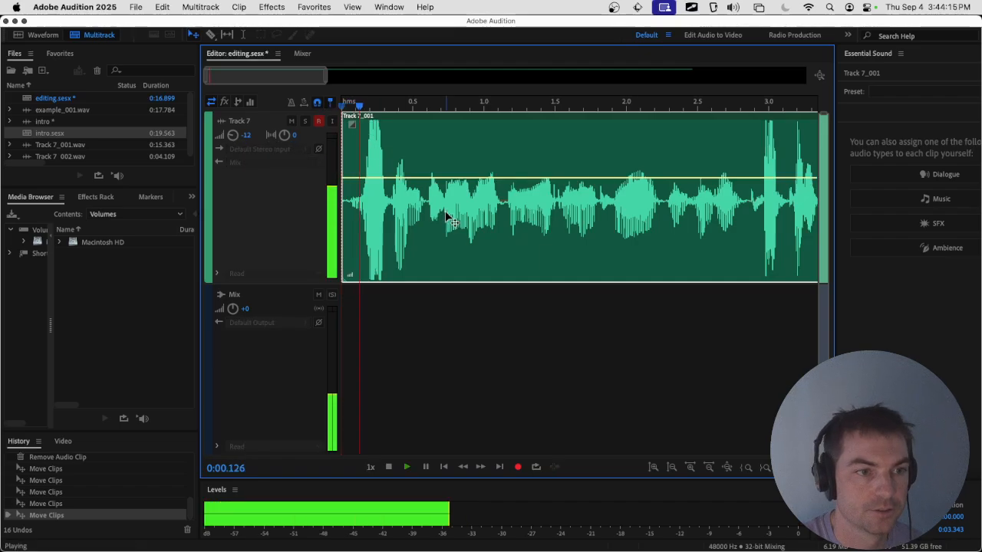
key("space")
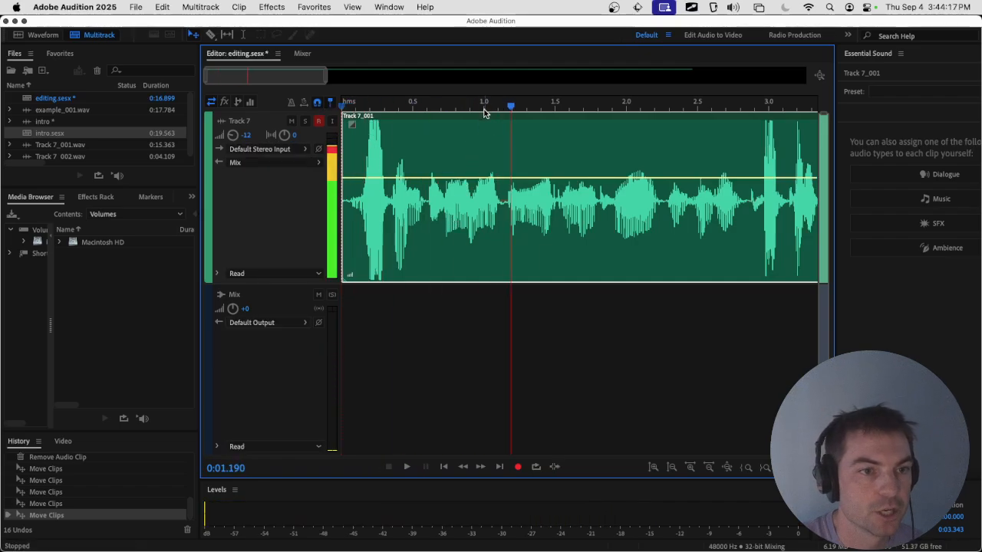
Step: Try a gap of about 0.1 s before the clip with a short playback, and shorten it to about 0.03 s
left_click_drag(486, 107, 309, 105)
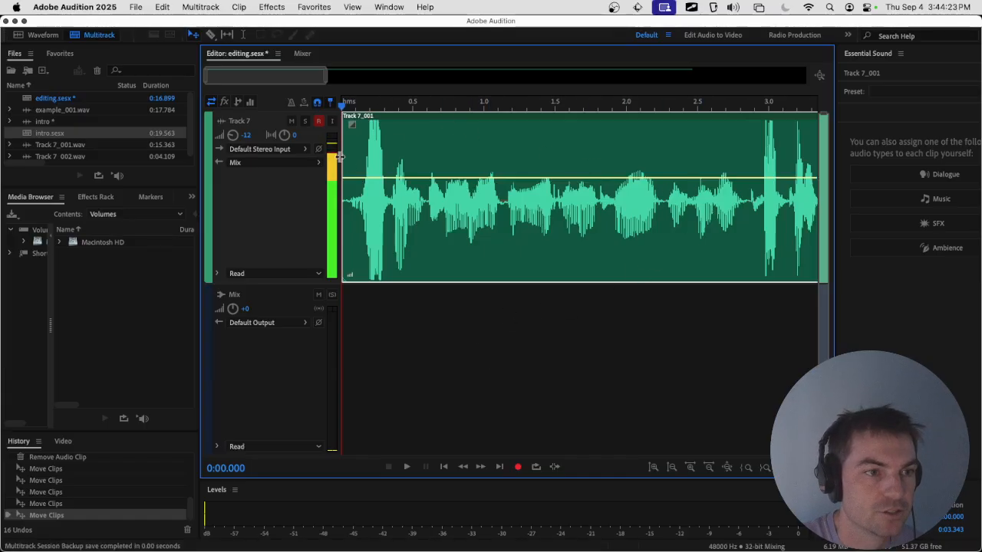
left_click_drag(325, 77, 230, 76)
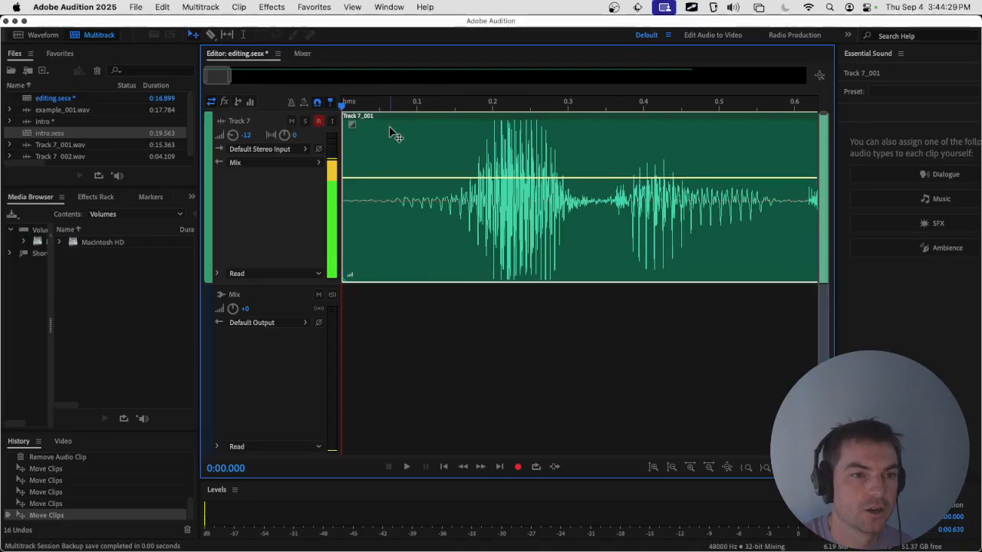
left_click_drag(388, 130, 395, 107)
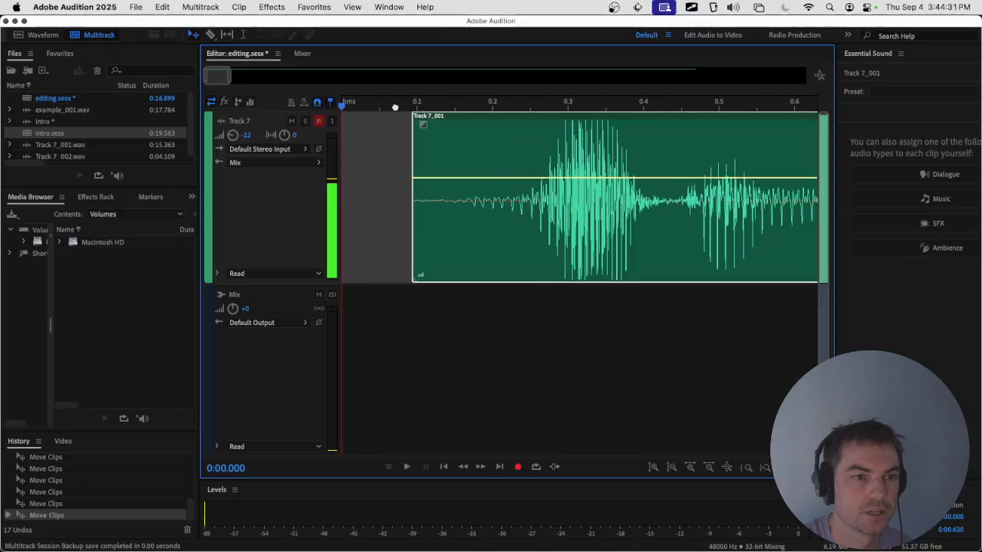
key("space")
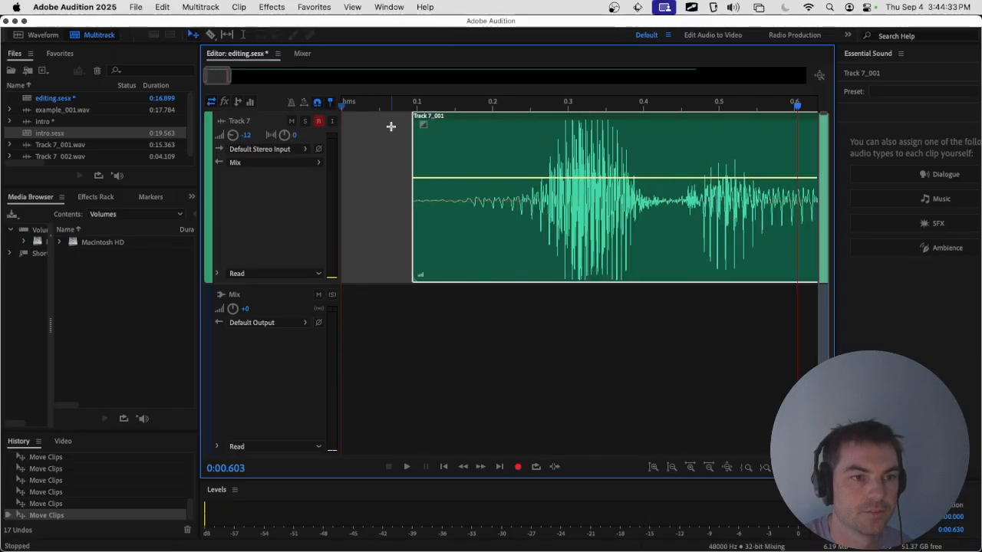
left_click(375, 106)
left_click_drag(458, 158, 428, 156)
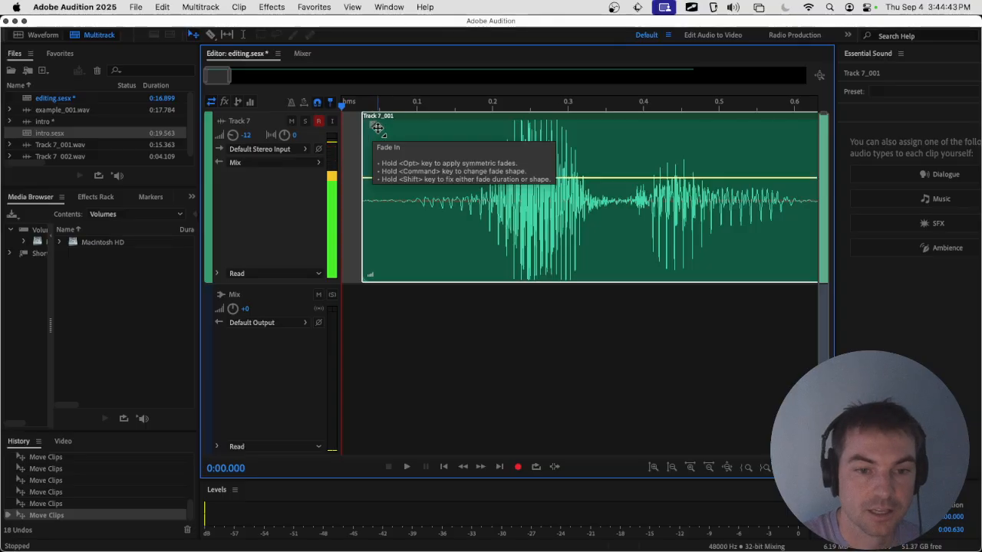
Step: Add a fade-in at the clip's start, lengthen it to about 0.5 s, and play the opening
left_click_drag(377, 127, 451, 128)
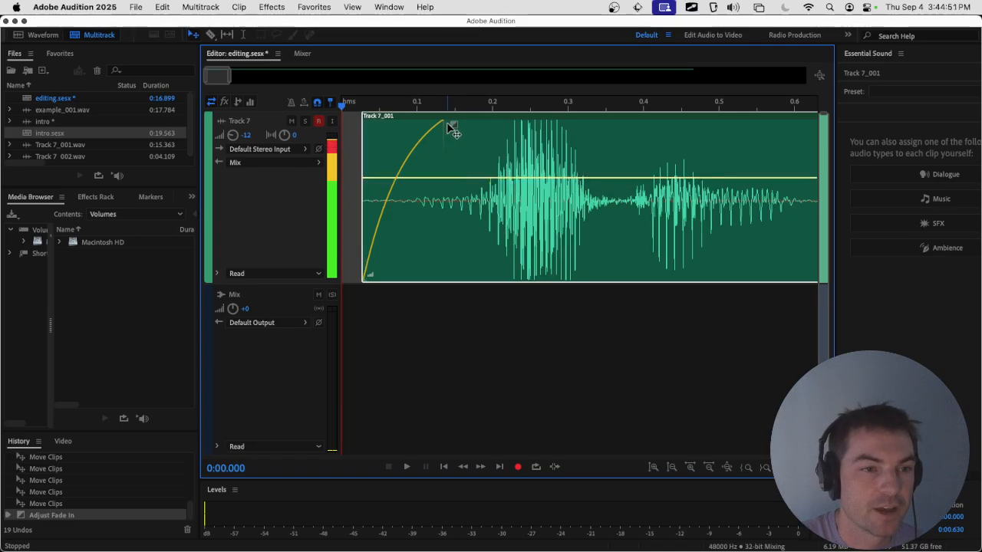
left_click_drag(456, 127, 747, 125)
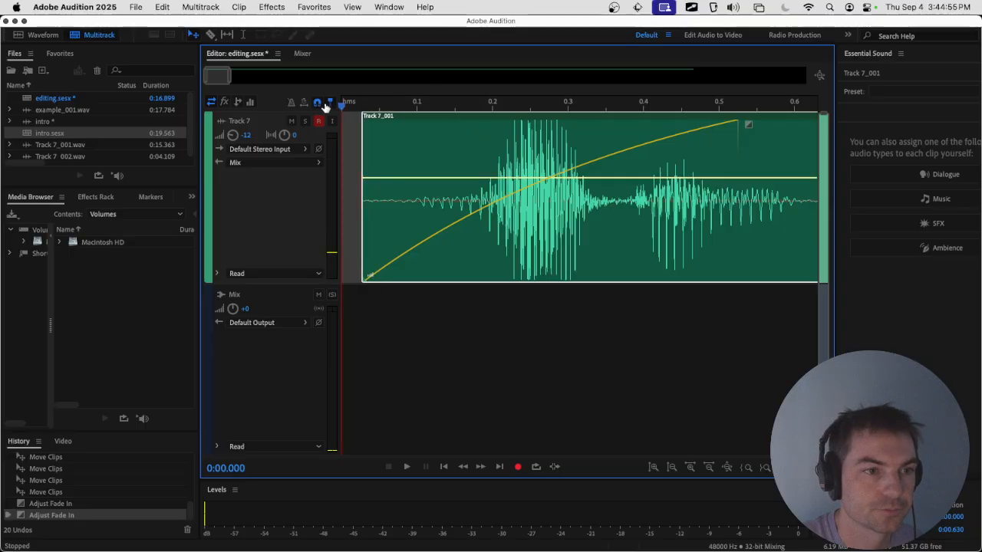
key("space")
key("space")
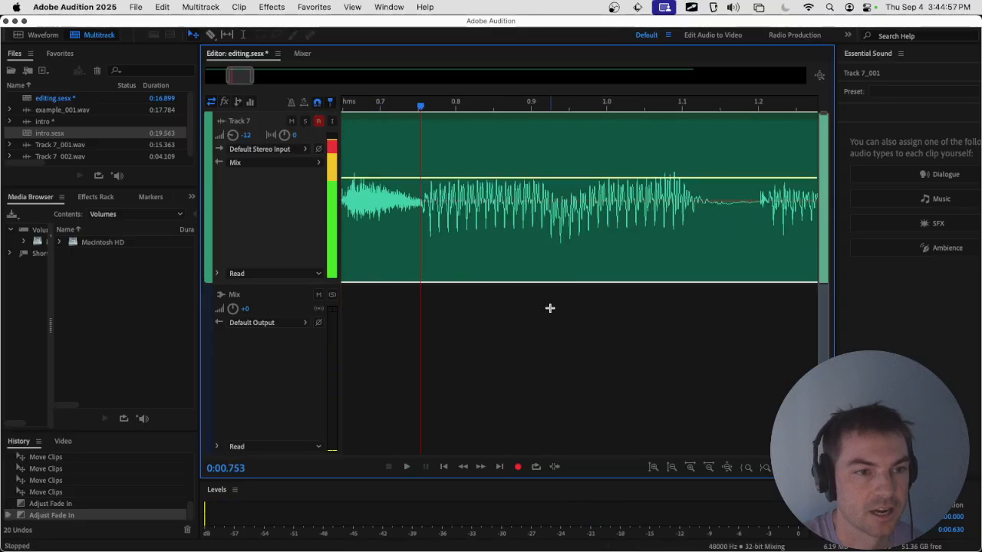
Step: Extend the clip's fade-in to about 2.2 s on the timeline and play the first two seconds from the session start
mouse_move(247, 76)
left_mouse_down()
mouse_move(406, 76)
mouse_move(246, 72)
left_mouse_up()
left_click_drag(402, 126, 546, 125)
left_click_drag(391, 109, 328, 104)
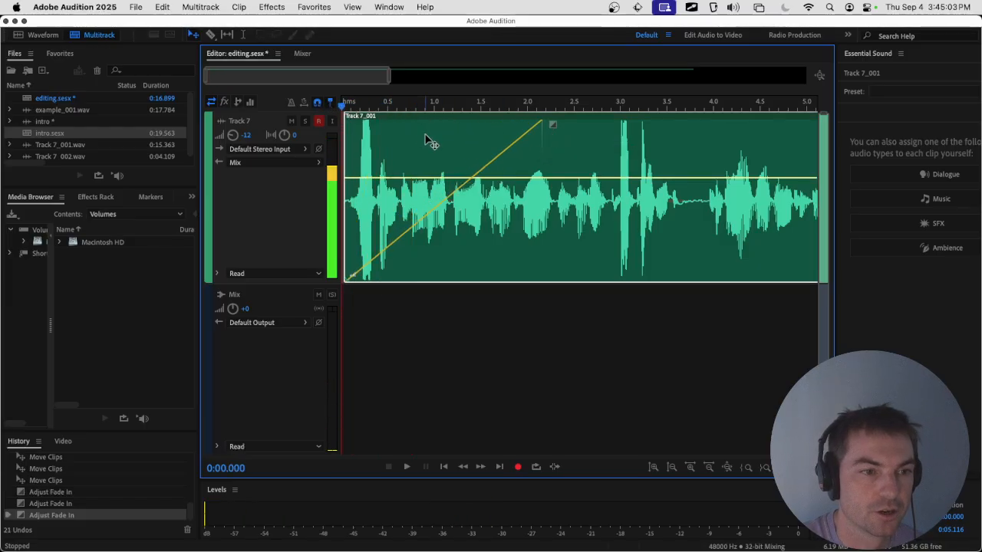
key("space")
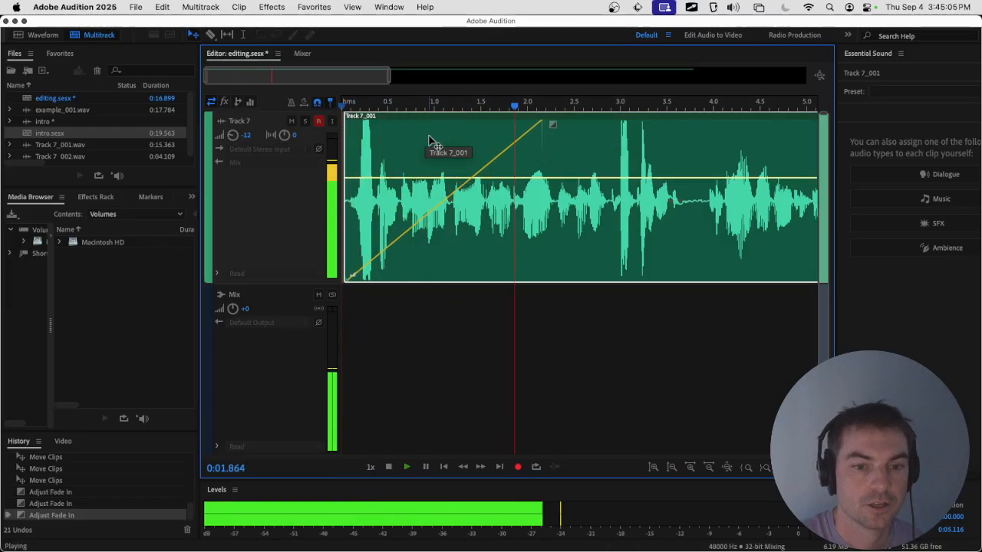
key("space")
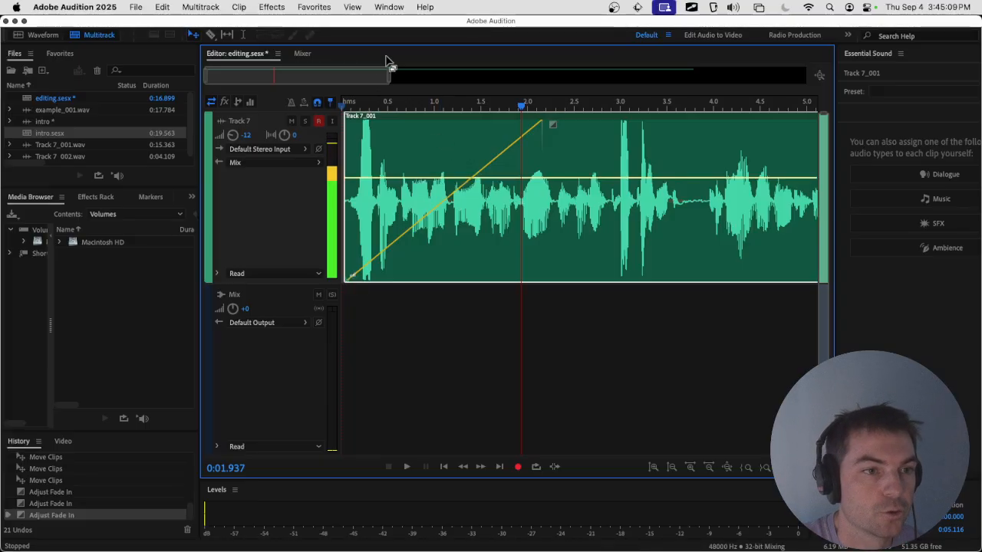
Step: Shorten the voice clip's fade-in to about 0.12 s with an outward-bowed curve and move the clip to the session start
left_click_drag(388, 73, 286, 74)
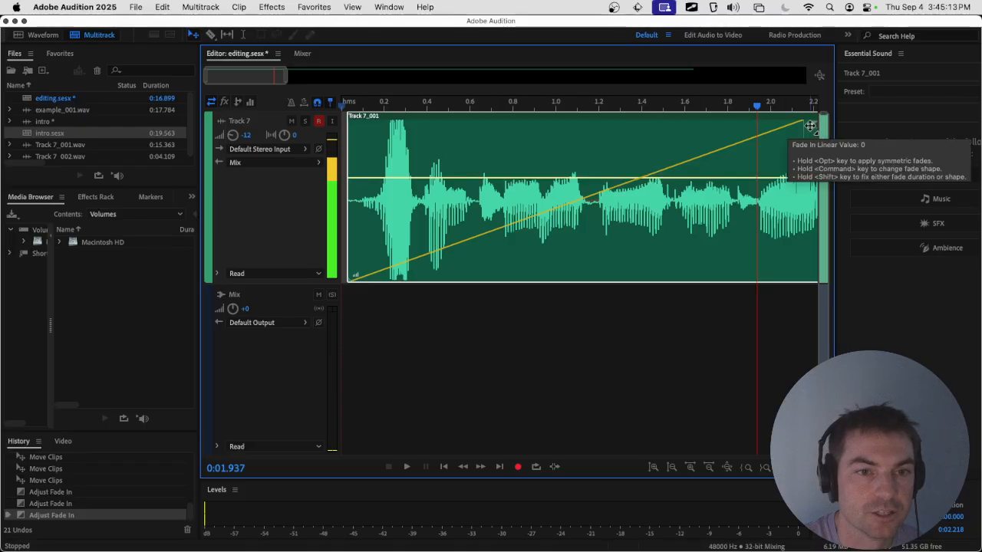
left_click_drag(810, 129, 383, 97)
left_click_drag(286, 77, 215, 75)
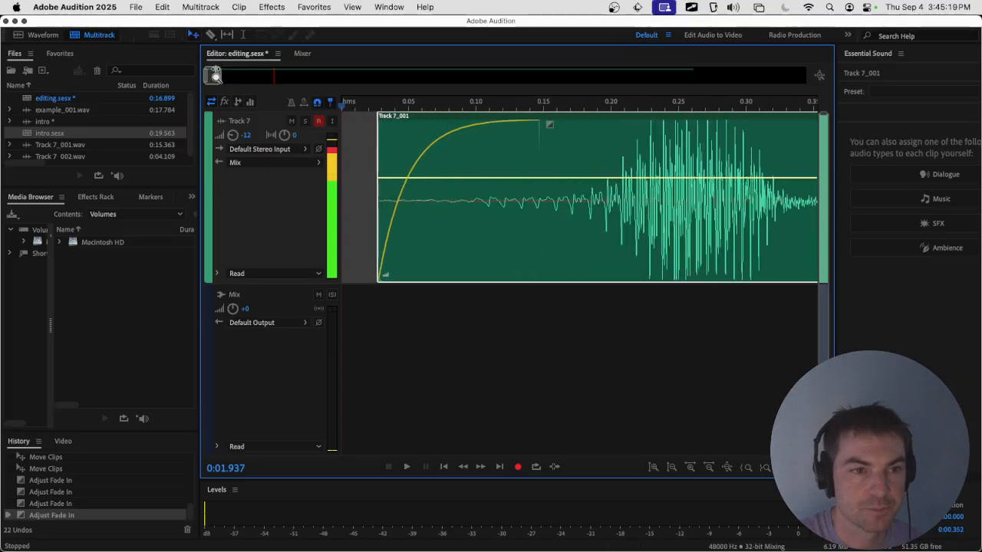
left_click_drag(385, 152, 350, 152)
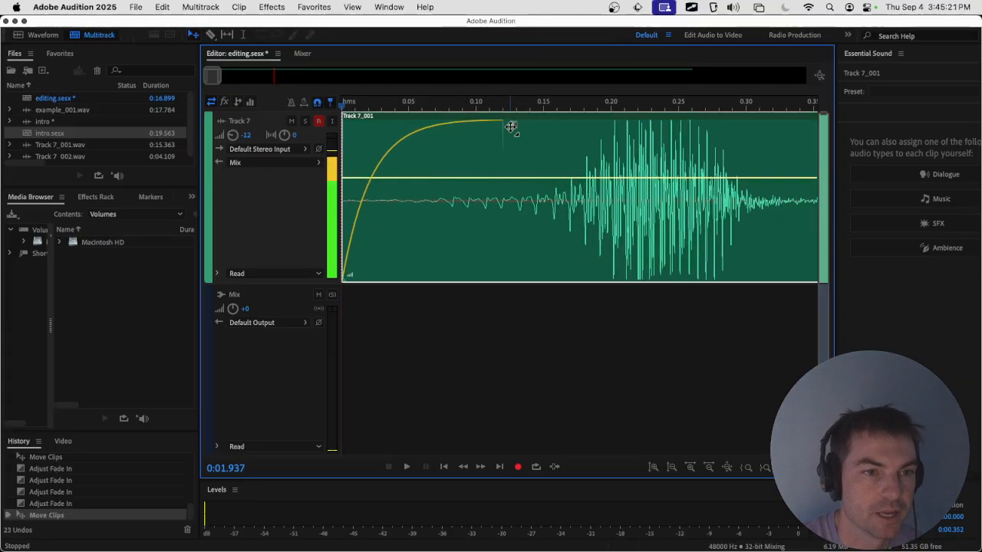
Step: Shorten the clip's fade-in to about 0.05 s with a linear curve and play the opening from the session start
left_click_drag(511, 127, 415, 127)
left_click_drag(386, 169, 374, 211)
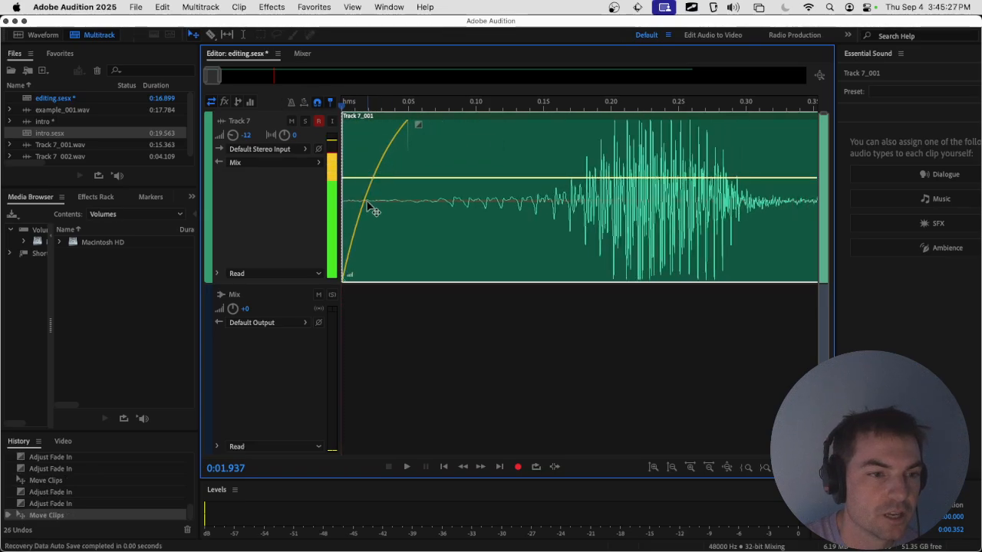
mouse_move(416, 134)
left_mouse_down()
mouse_move(440, 130)
mouse_move(445, 167)
mouse_move(437, 127)
mouse_move(434, 186)
mouse_move(431, 120)
mouse_move(434, 173)
mouse_move(429, 125)
mouse_move(426, 159)
mouse_move(416, 122)
mouse_move(424, 136)
left_mouse_up()
left_click(344, 105)
key("space")
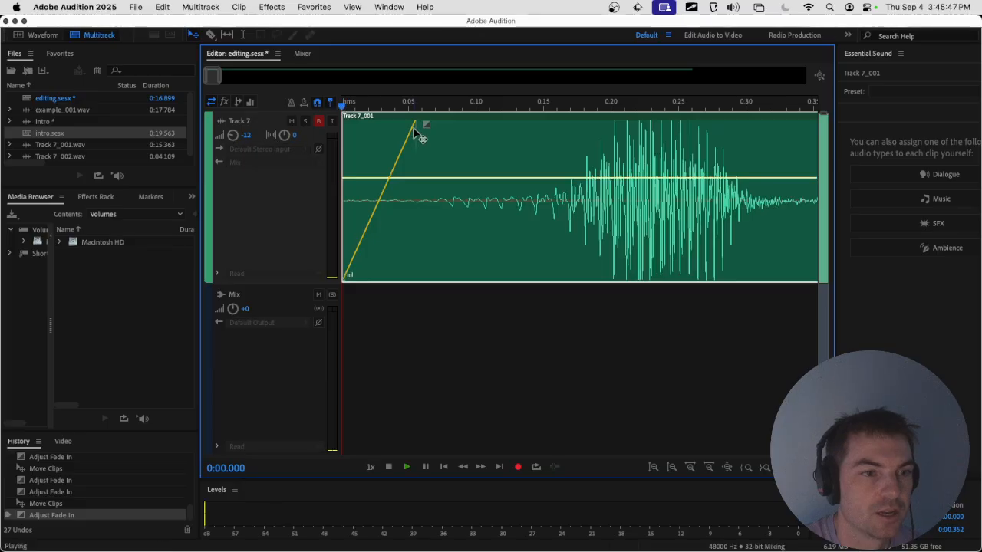
key("space")
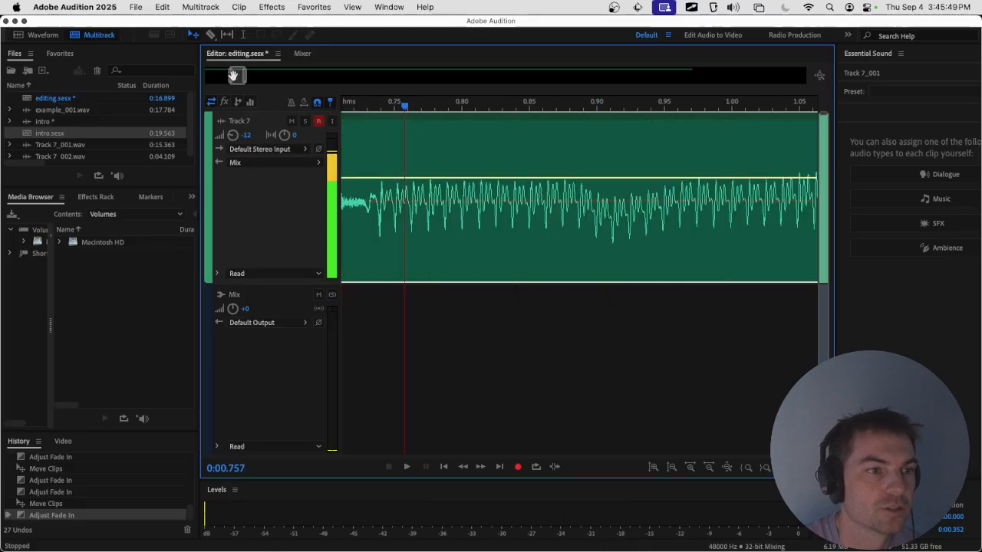
Step: Play the voice clip from about 0.76 s through to about 12.6 s to hear how it ends
left_click_drag(234, 75, 181, 77)
left_click_drag(247, 79, 707, 86)
key("space")
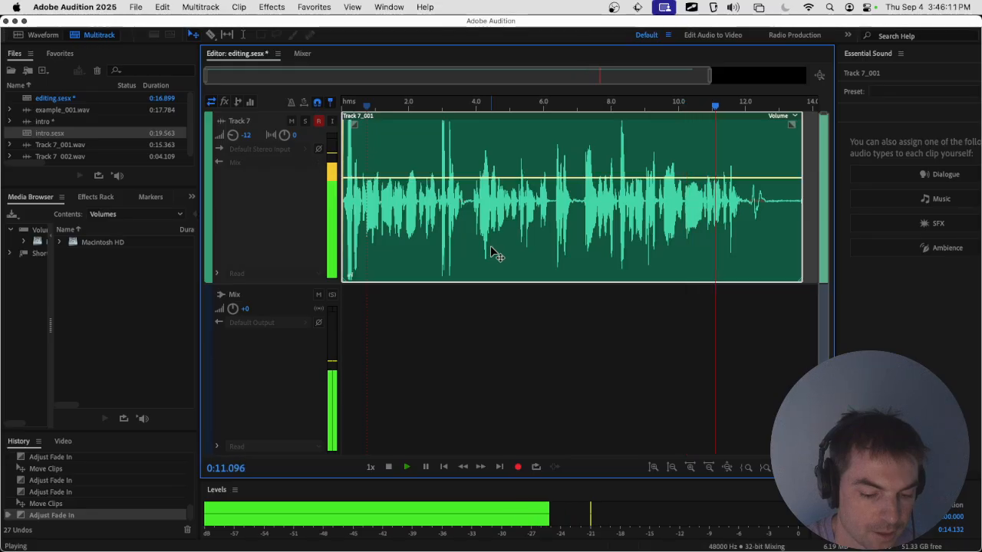
key("space")
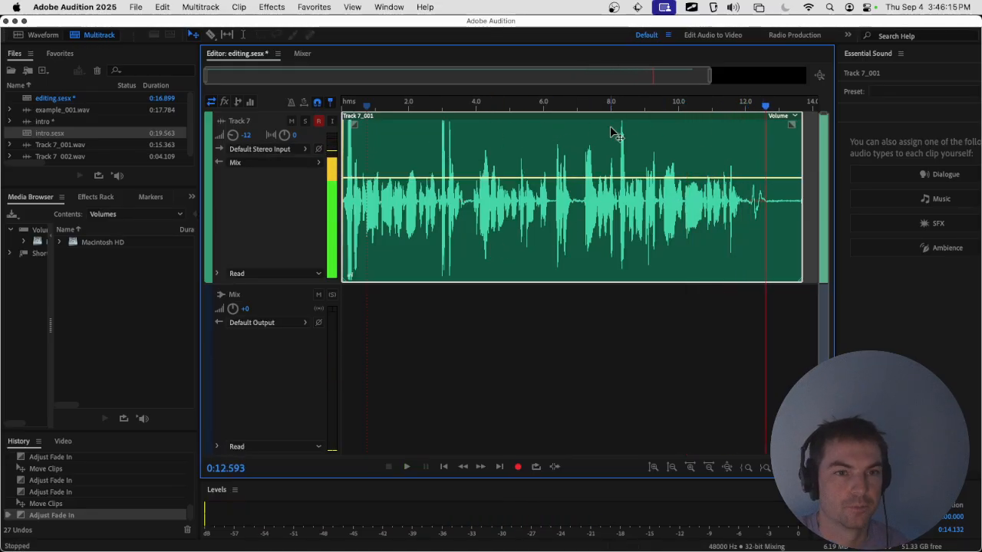
Step: Replay the end of the voice clip from about 10.9 s to locate where the speech stops
left_click_drag(710, 76, 470, 77)
left_click_drag(396, 74, 679, 78)
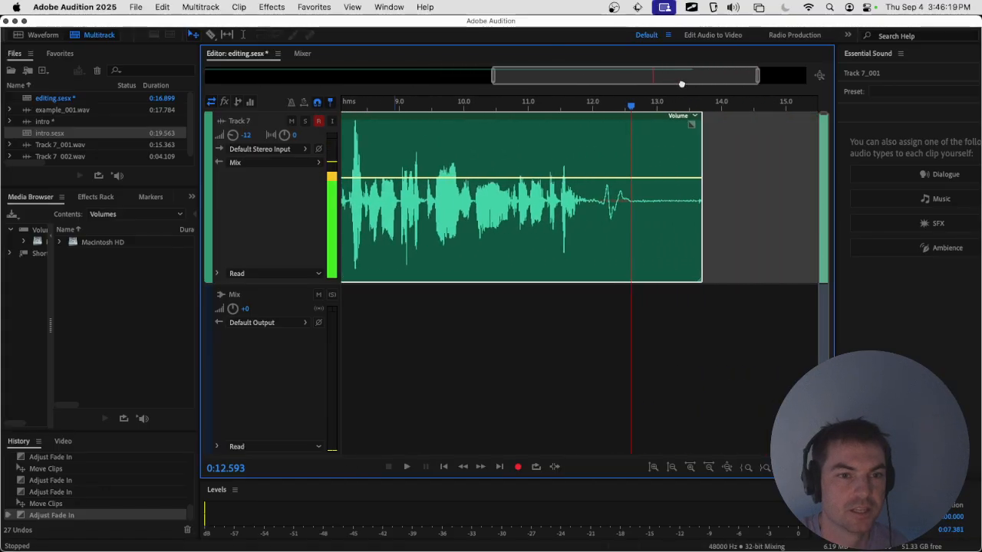
left_click_drag(631, 109, 526, 105)
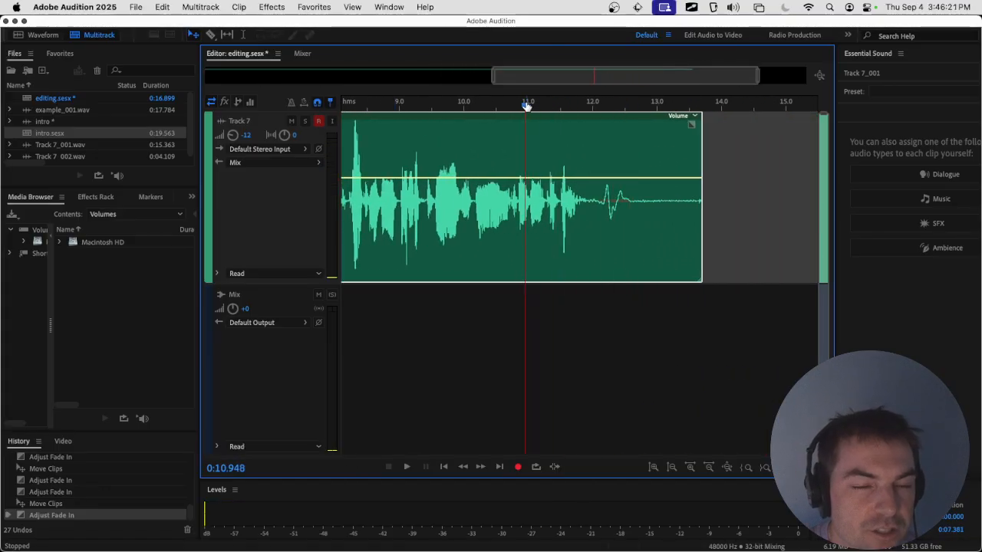
key("space")
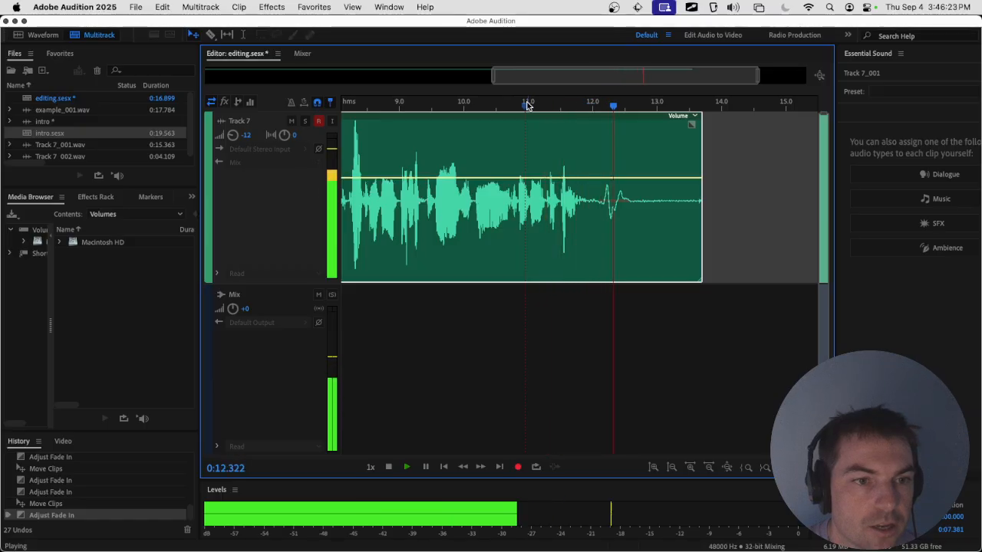
Step: Split the voice clip at about 12.04 s, just before the trailing noise, delete the end piece and save the session
left_click(596, 105)
key("space")
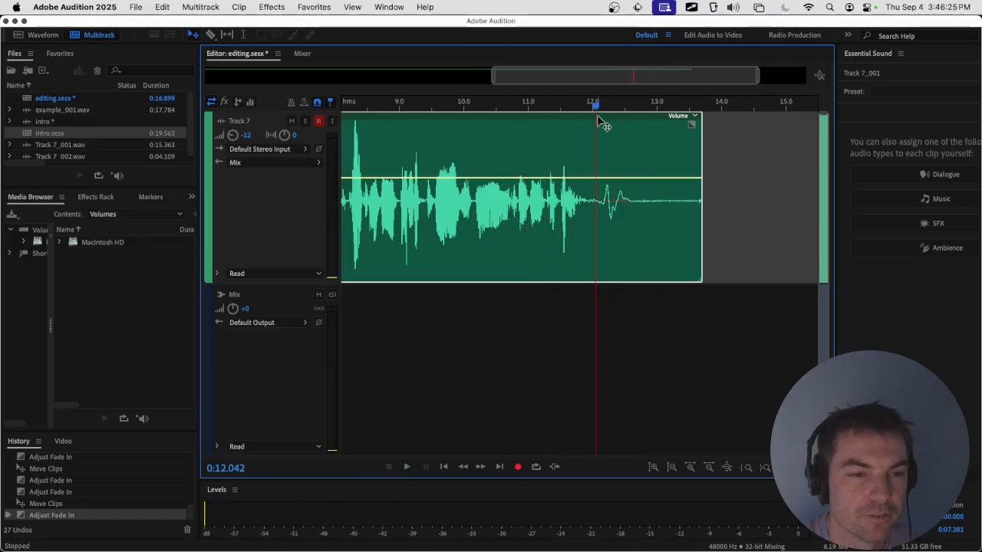
key("super+k")
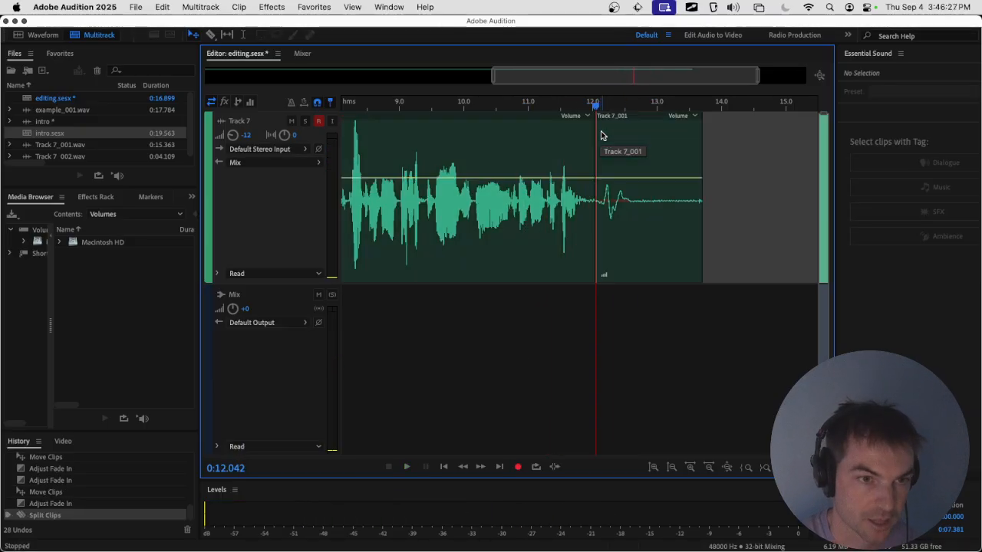
left_click(643, 157)
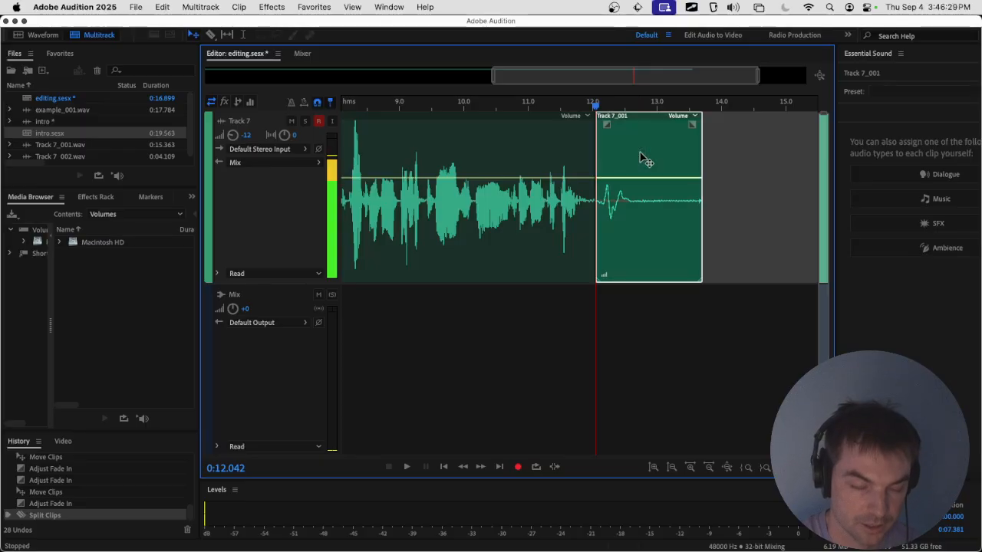
key("Delete")
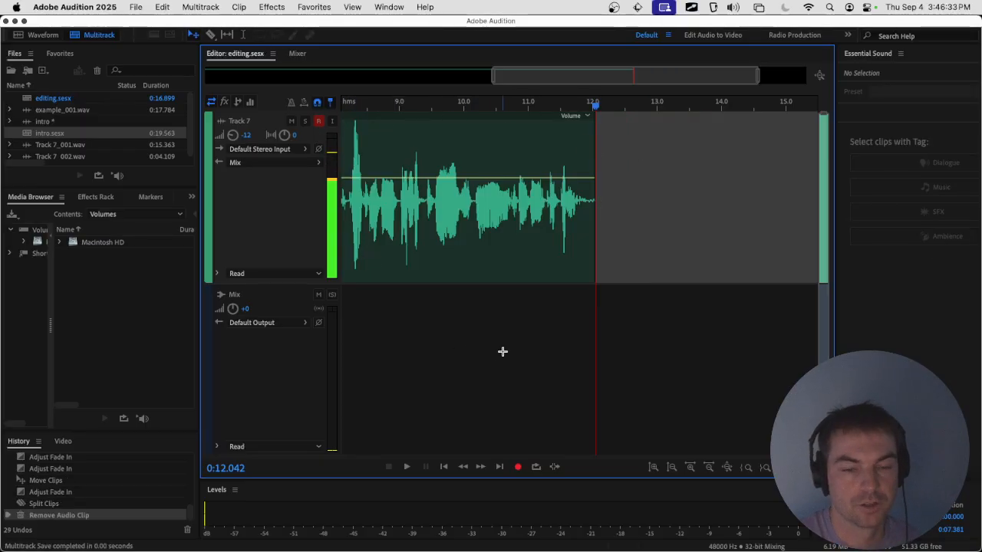
Step: Record a new voice clip on Track 7 from about 12.04 s to about 27.8 s
left_click(518, 467)
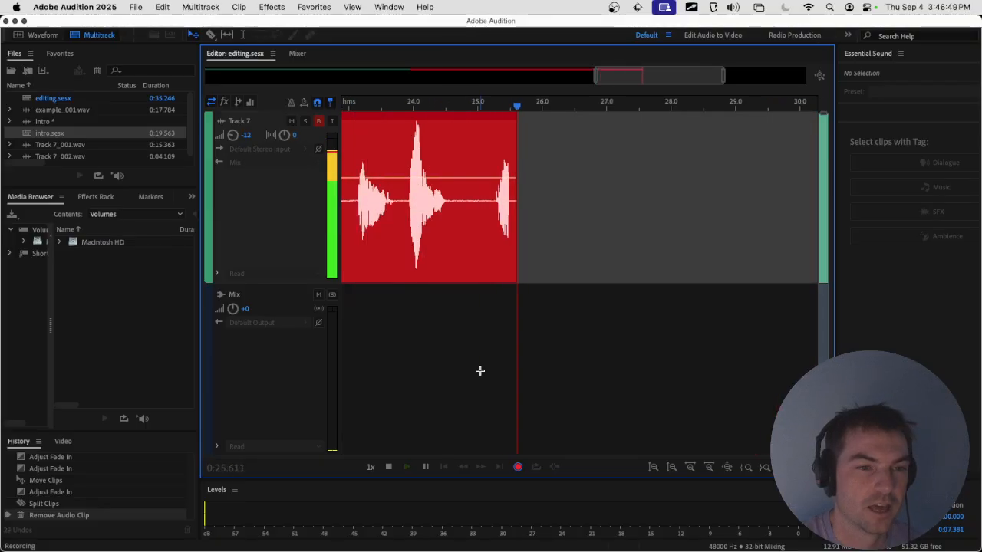
left_click(388, 467)
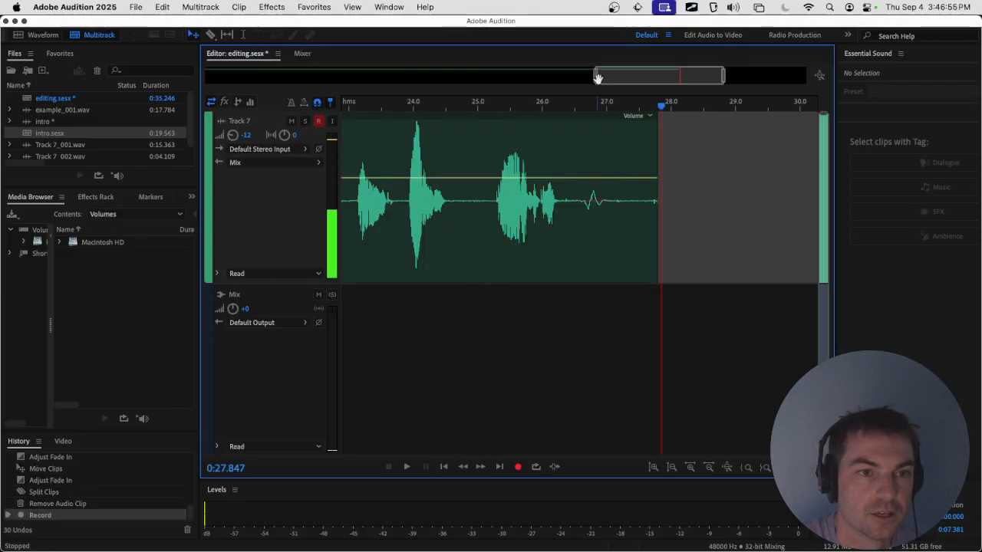
Step: Play across the join between the first clip and the new recording, starting from about 11.7 s and again from about 11.5 s
left_click_drag(597, 77, 327, 82)
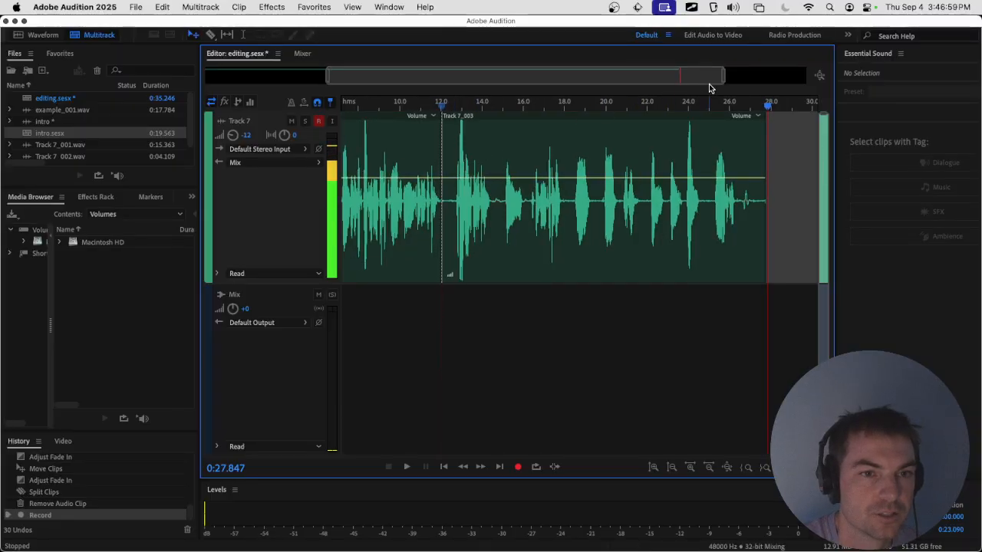
left_click_drag(723, 79, 519, 79)
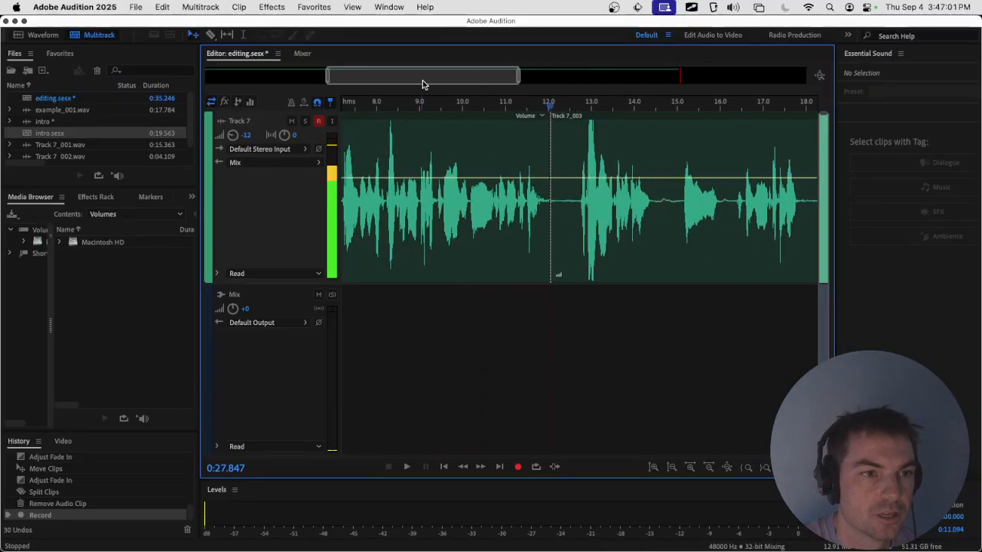
left_click_drag(328, 80, 402, 87)
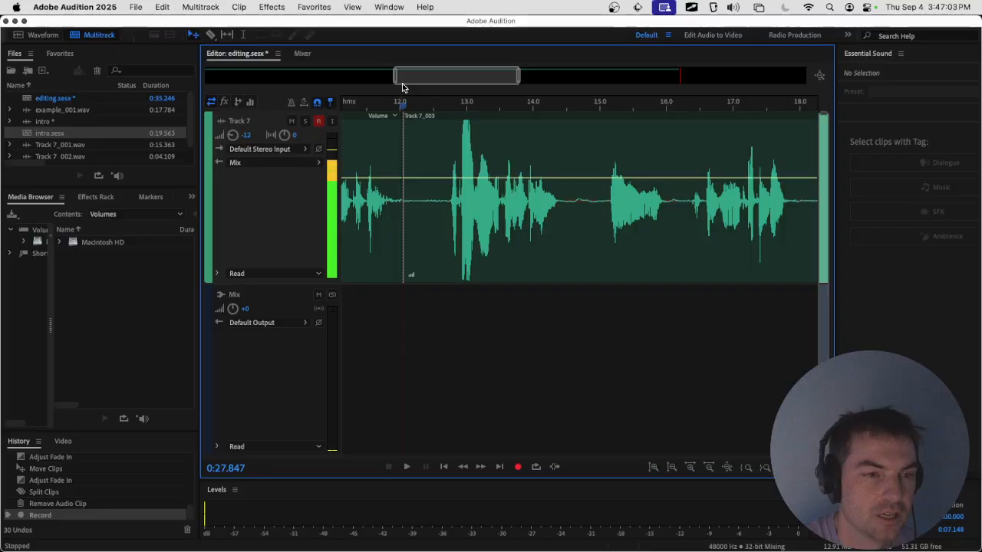
left_click_drag(519, 81, 441, 109)
left_click(453, 107)
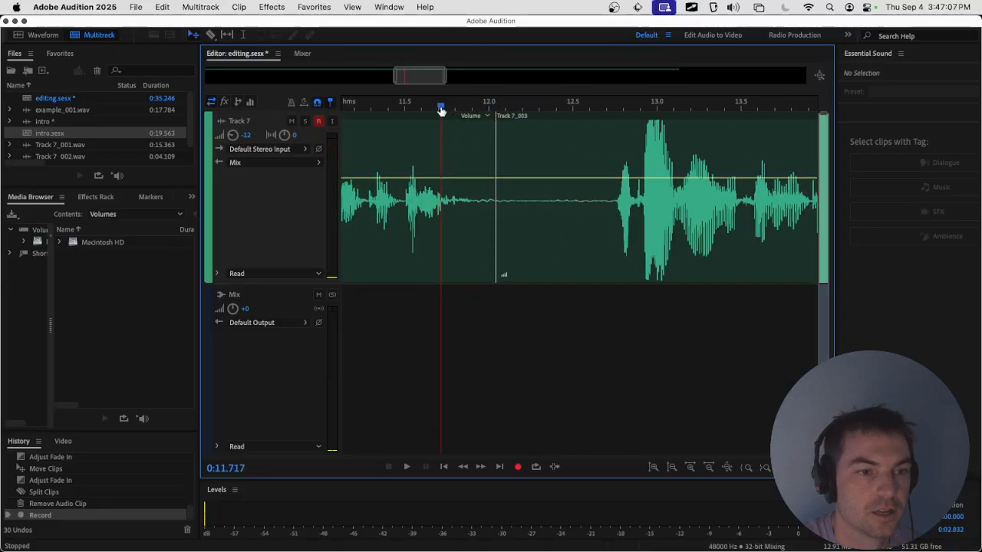
key("space")
key("space")
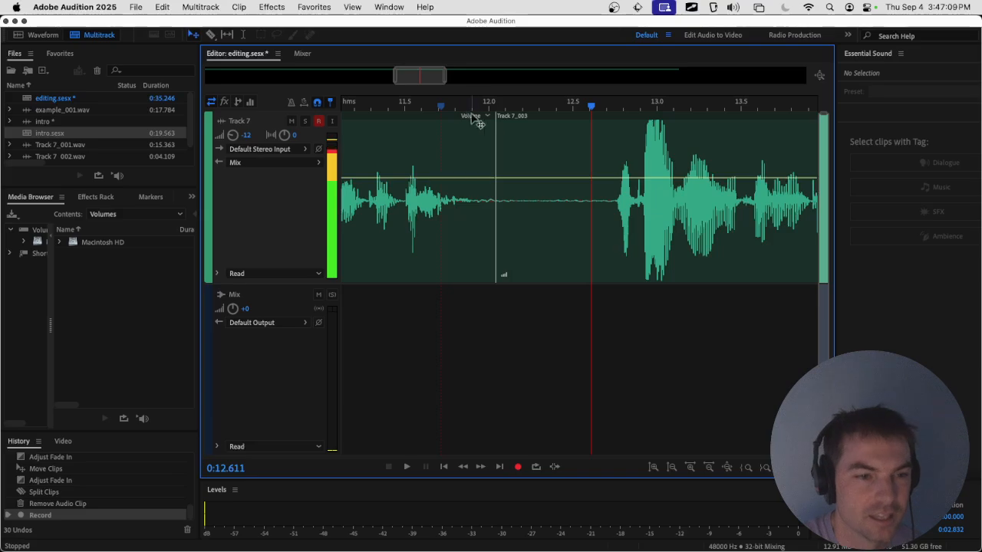
left_click(406, 105)
key("space")
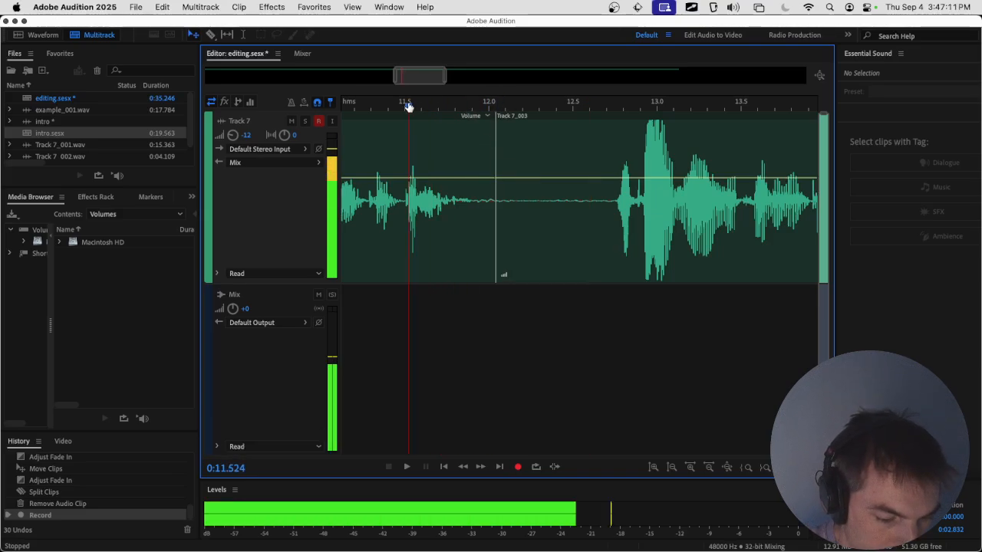
key("space")
Step: Move the new recording about 0.1 s earlier so it crossfades with the first clip, and play across the overlap
left_click_drag(543, 164, 524, 164)
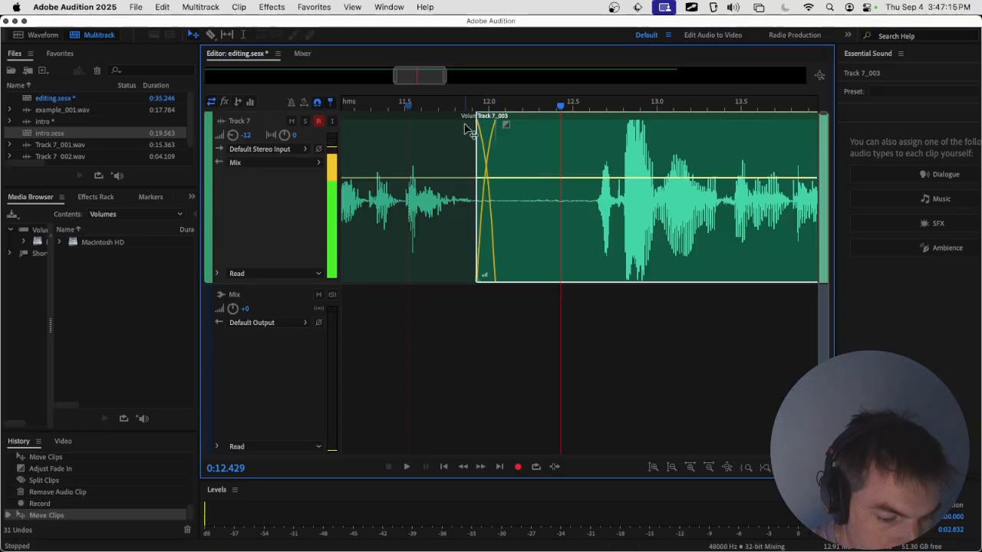
left_click(397, 105)
key("space")
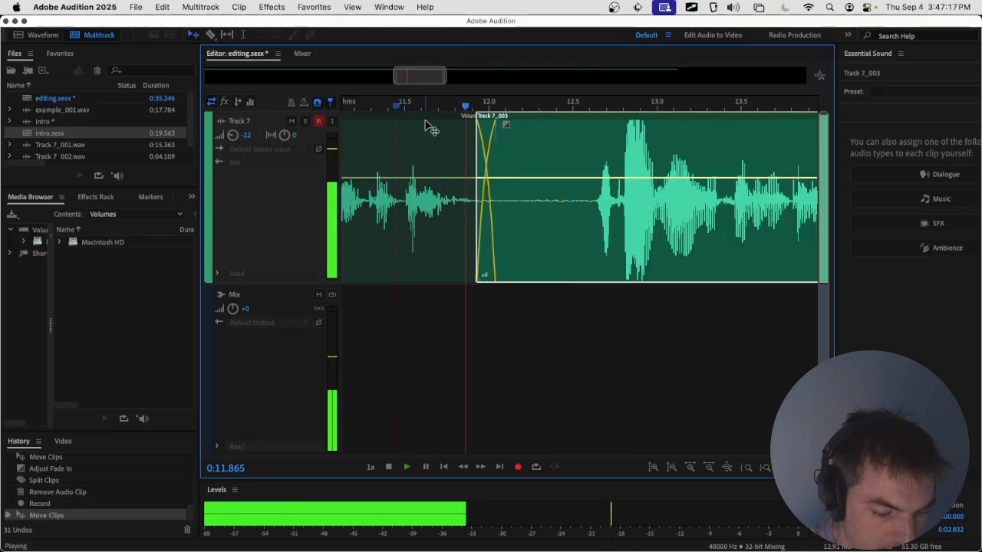
key("space")
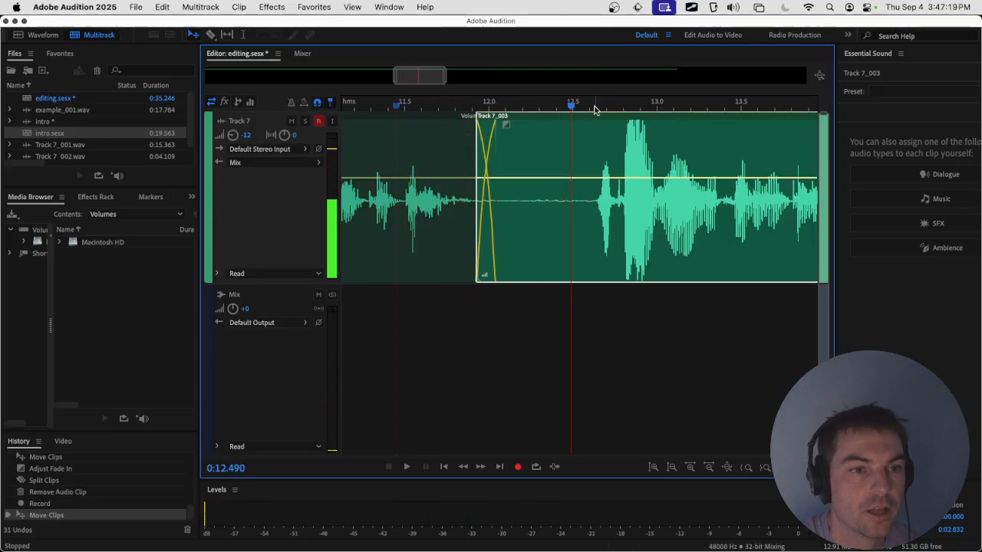
Step: Cut the silence from the new recording by splitting at about 12.14 s and 12.62 s, deleting the middle piece and closing the gap
left_click_drag(572, 108, 517, 113)
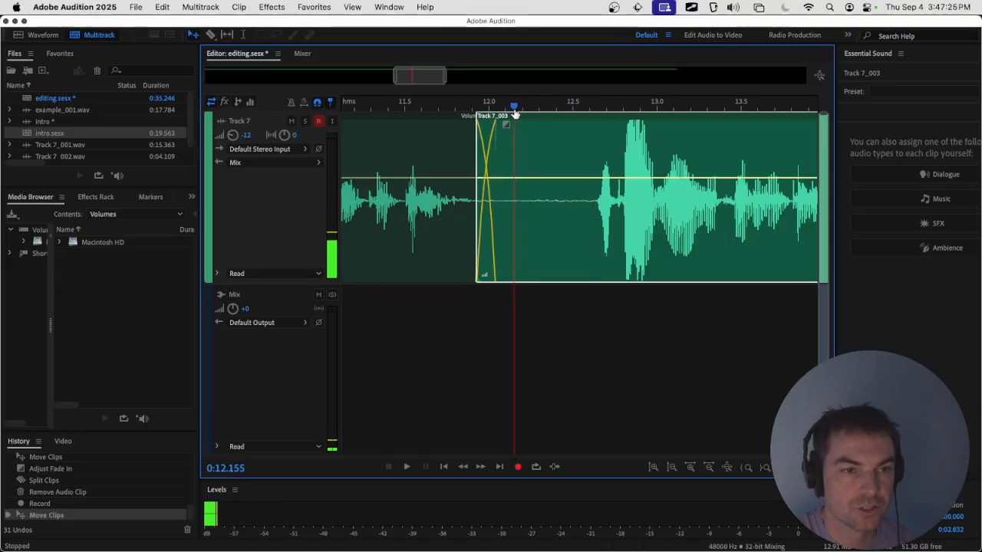
key("super+k")
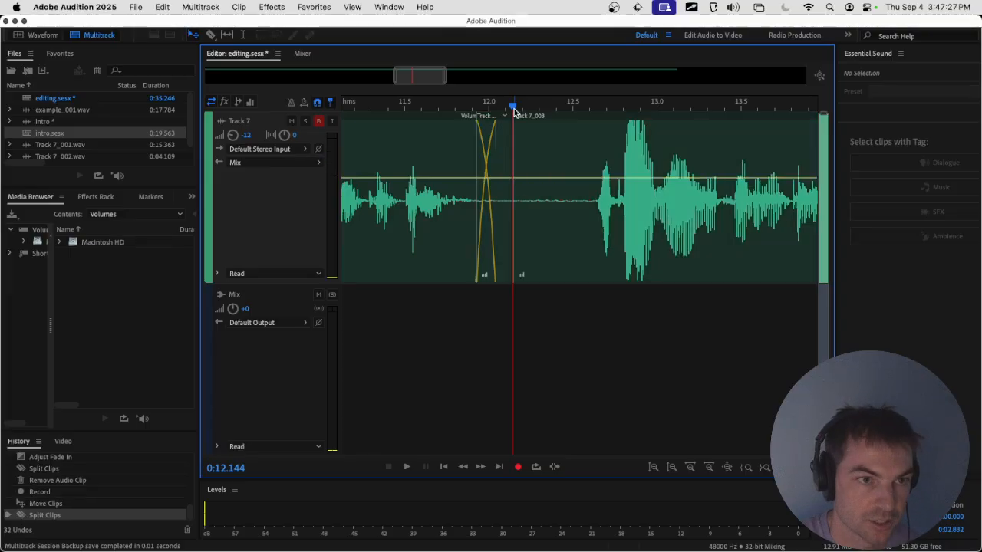
left_click_drag(513, 113, 570, 112)
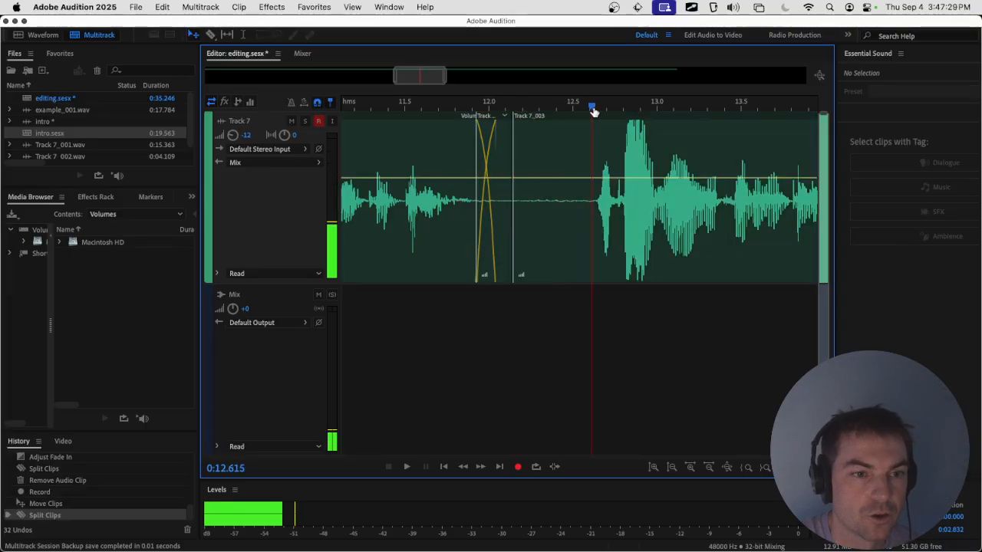
left_click(566, 153)
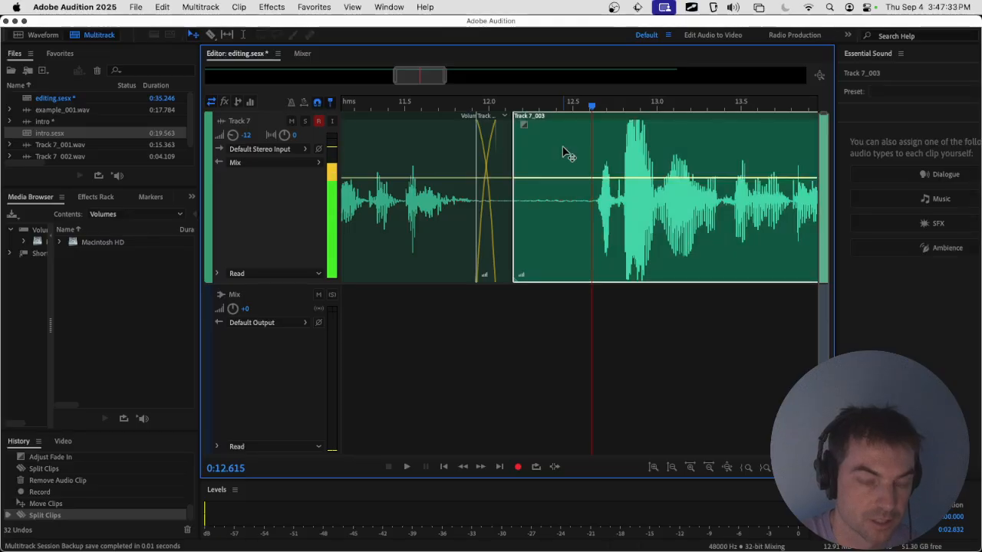
key("super+k")
left_click(566, 153)
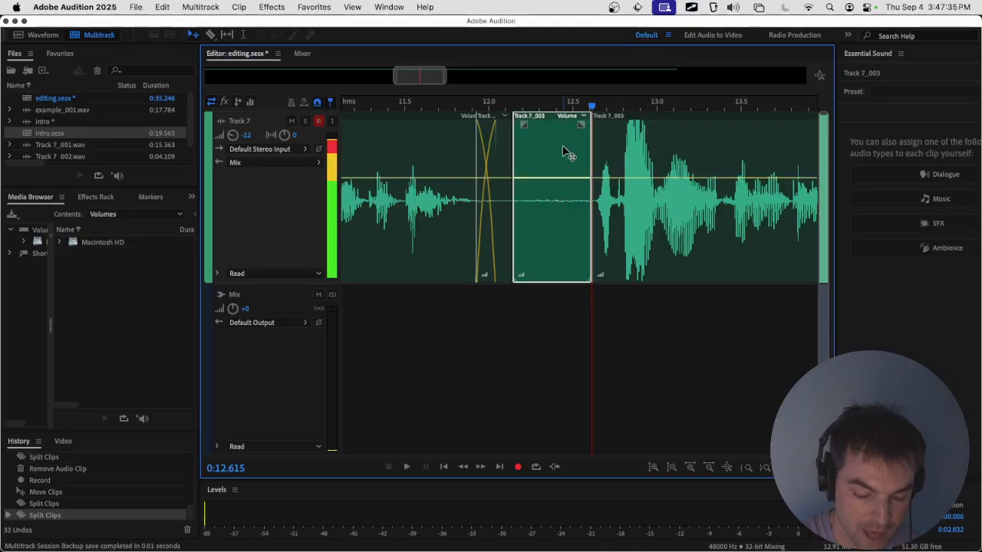
key("Delete")
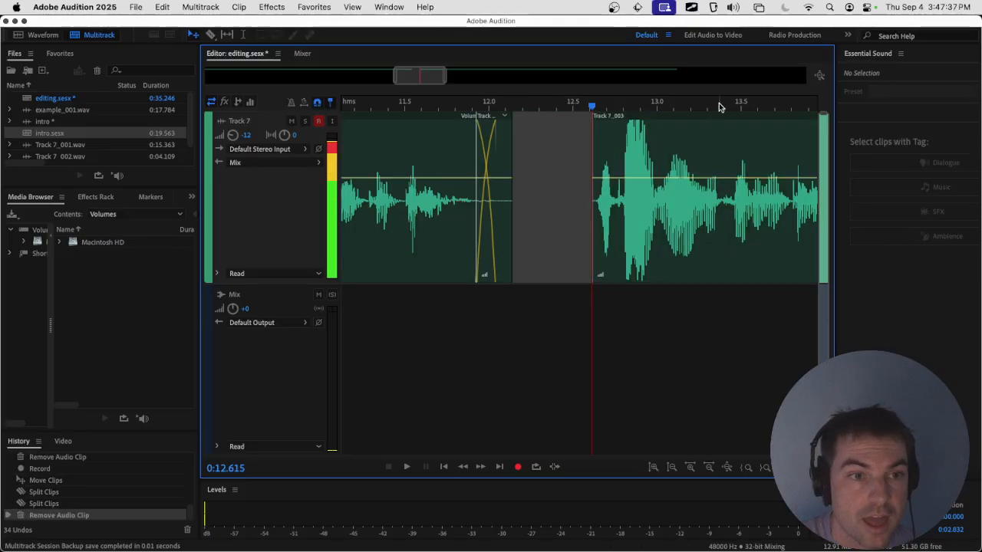
left_click_drag(679, 150, 602, 150)
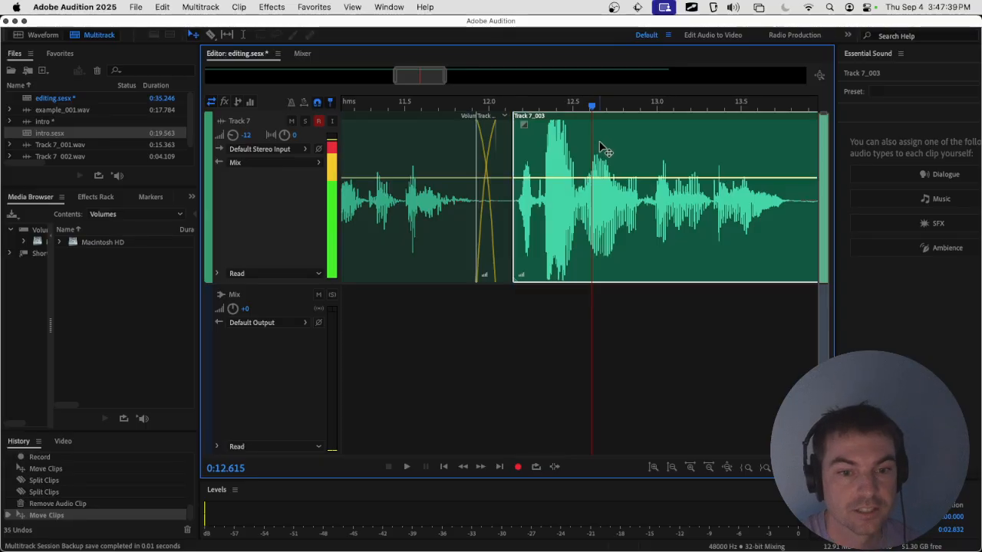
Step: Undo the gap closing, the deletion of the silent piece and both splits in the new recording
key("super+z")
key("super+z")
key("super+z")
key("super+z")
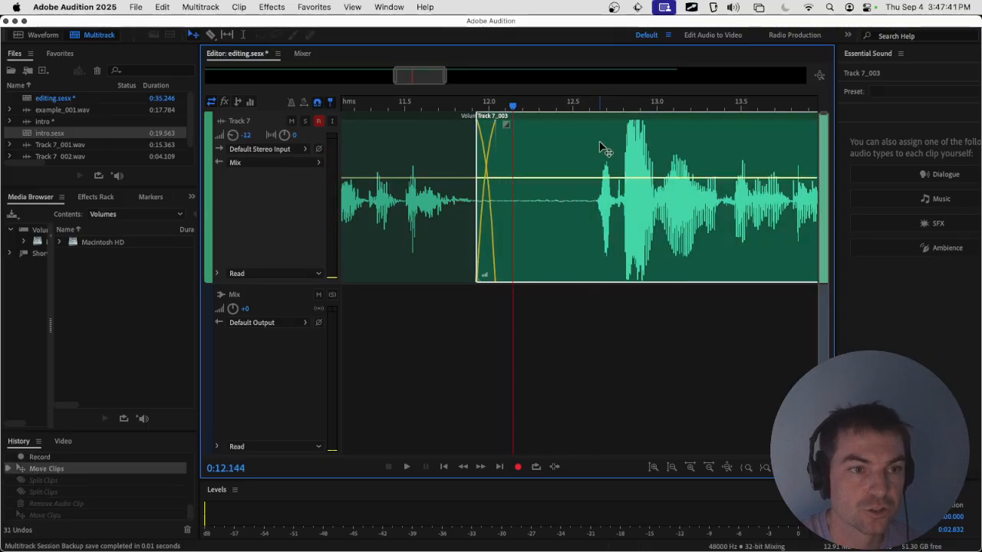
scroll(597, 147, "up", 2)
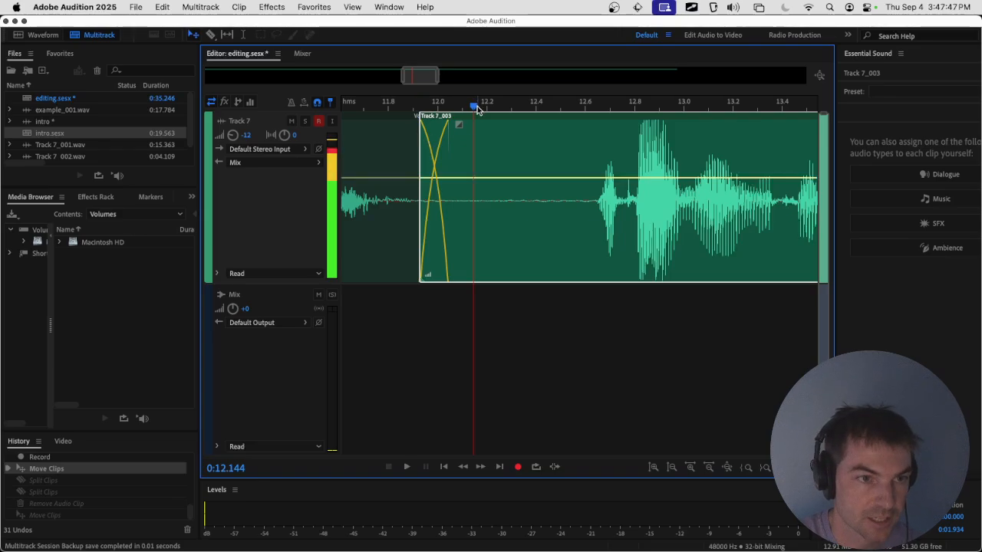
Step: Split the new recording at about 12.14 s and 12.62 s and ripple delete the silent middle piece
key("super+k")
left_click_drag(477, 107, 591, 107)
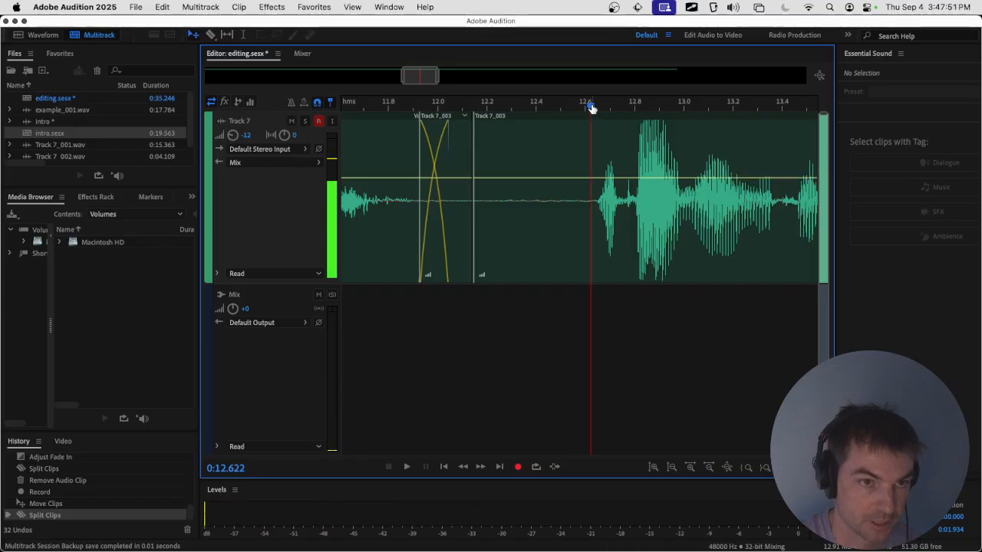
left_click(564, 160)
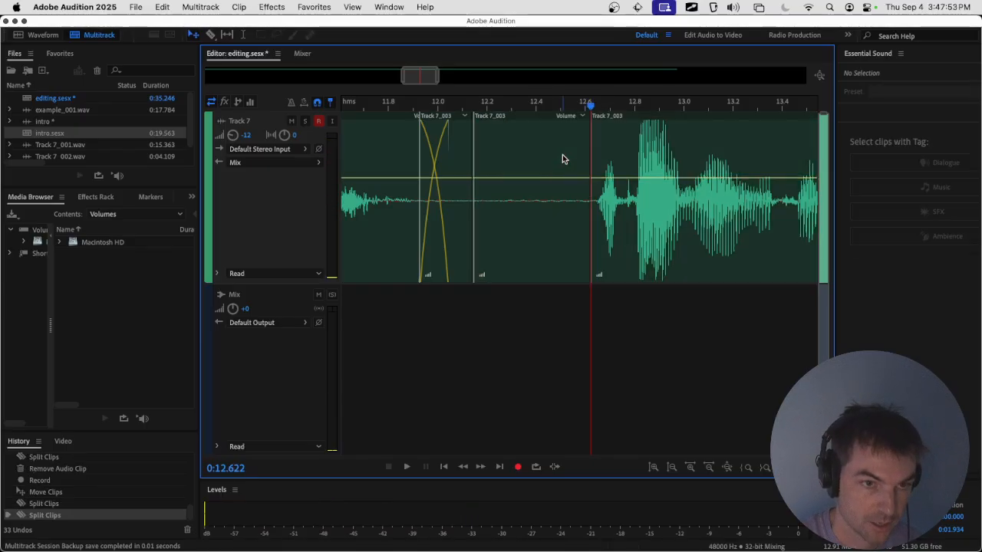
key("super+k")
left_click(515, 162)
right_click(514, 156)
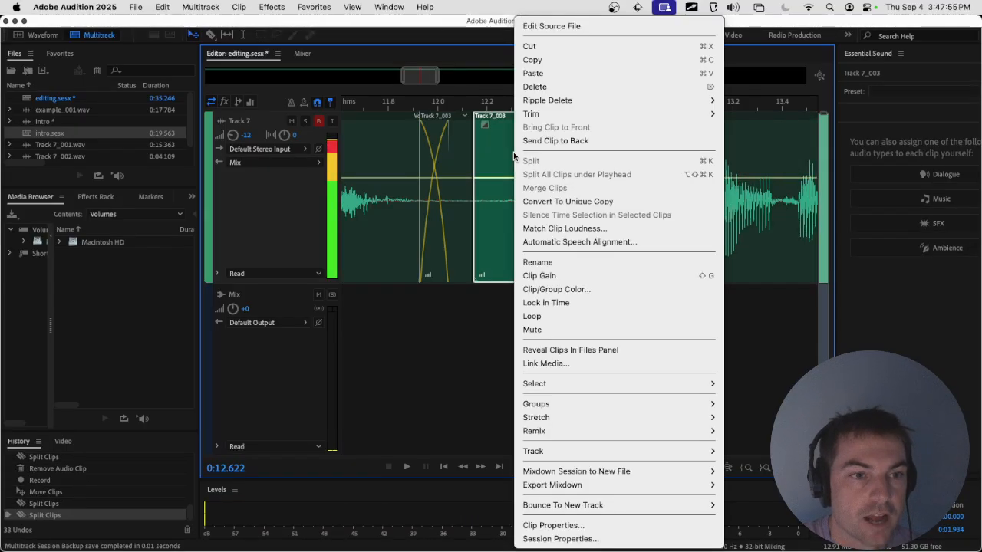
mouse_move(555, 98)
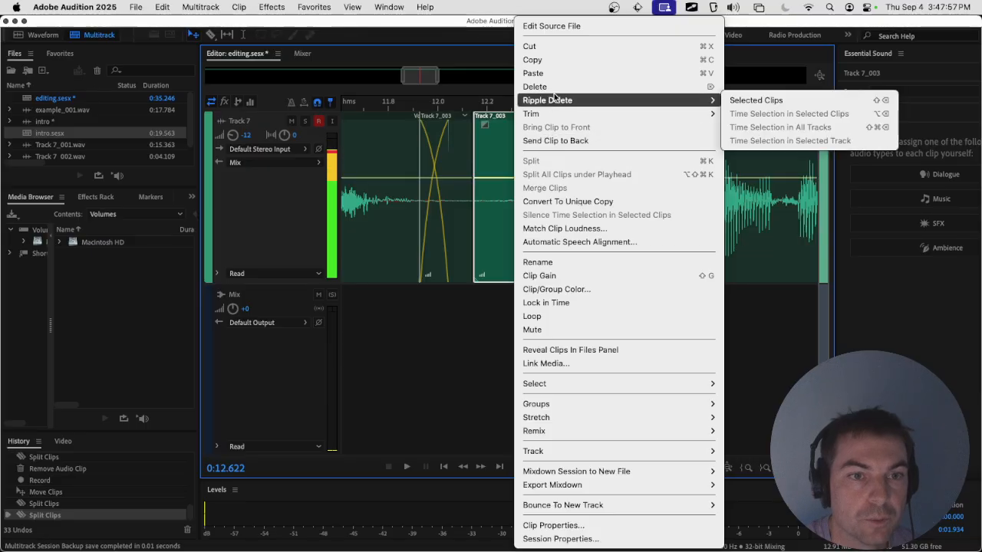
left_click(780, 103)
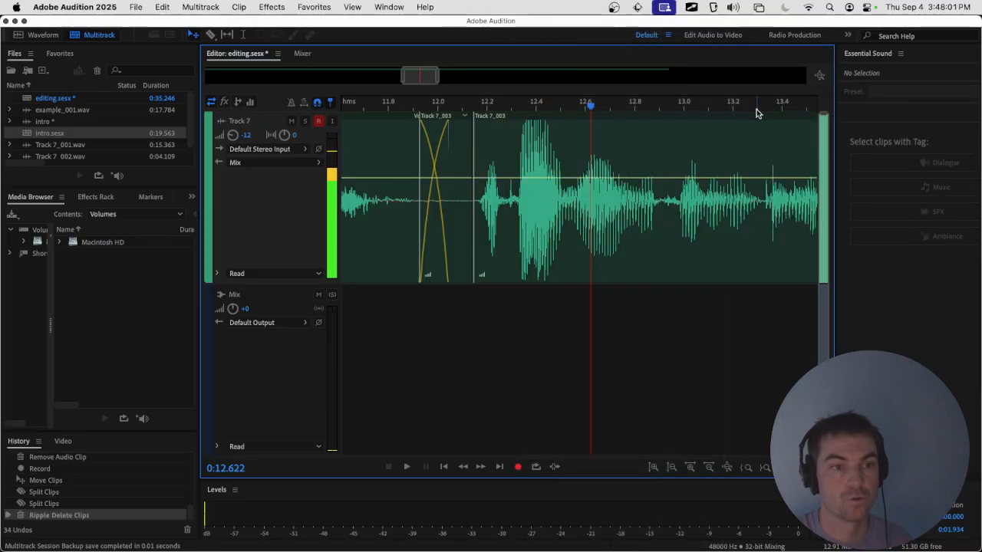
Step: Undo the ripple deletion and the second split, and redo both to show the gap closing again
key("super+z")
key("super+z")
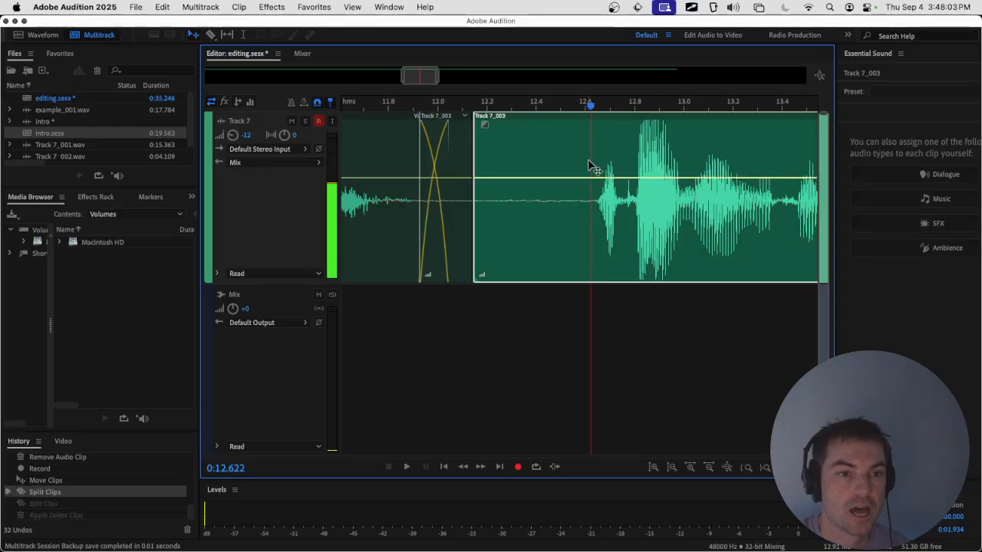
key("super+shift+z")
left_click(566, 151)
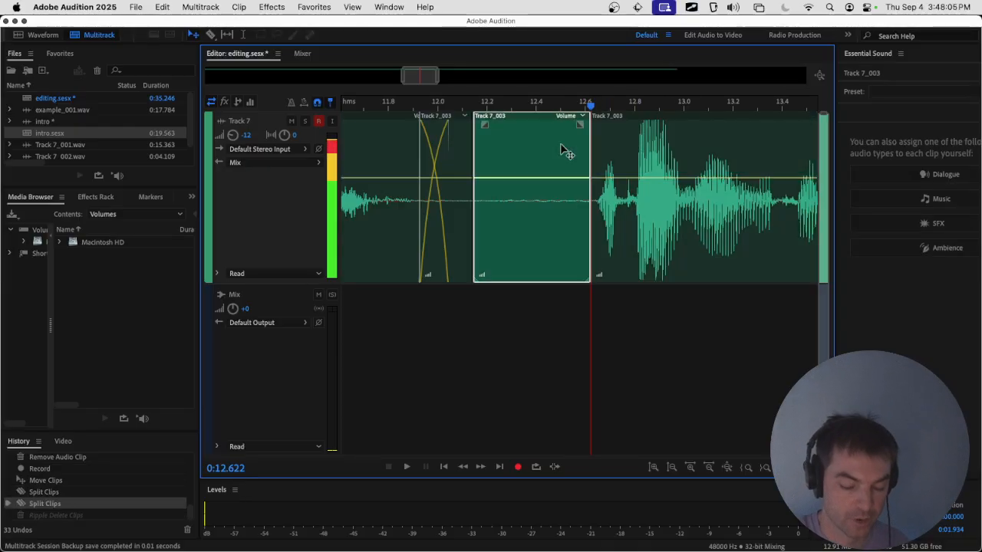
key("super+shift+z")
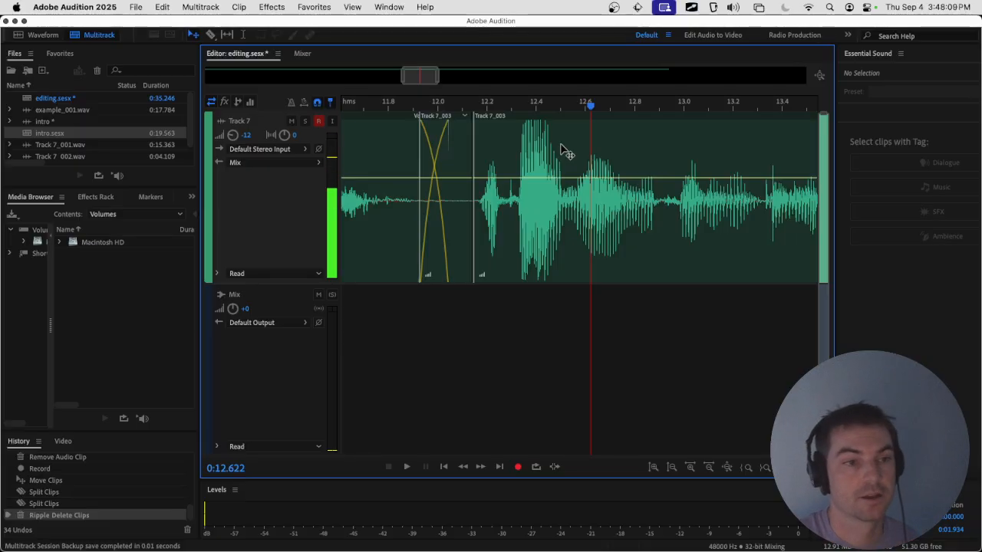
Step: Move the piece after the cut about 0.02 s earlier so it crossfades, and play across the join from about 12.03 s
left_click_drag(486, 153, 480, 132)
left_click(445, 103)
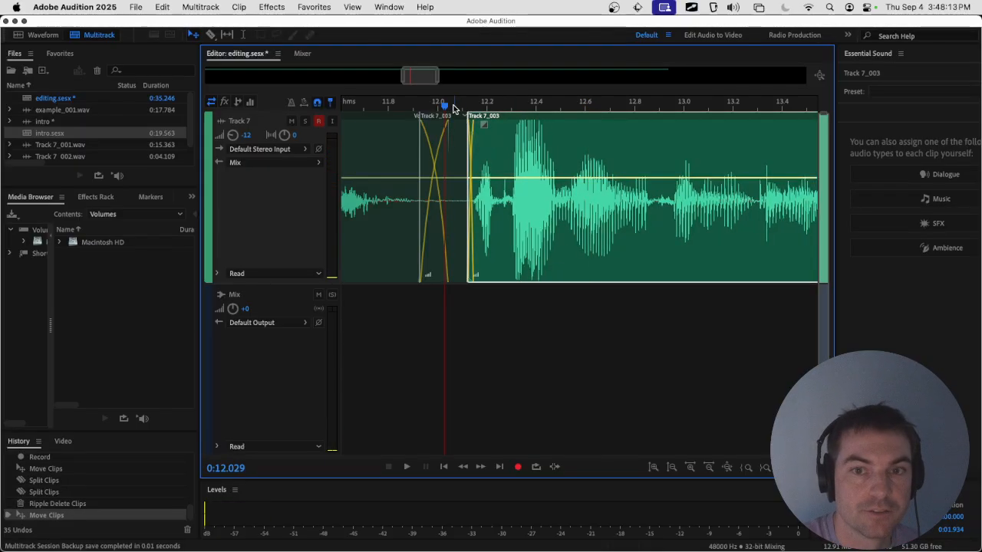
key("space")
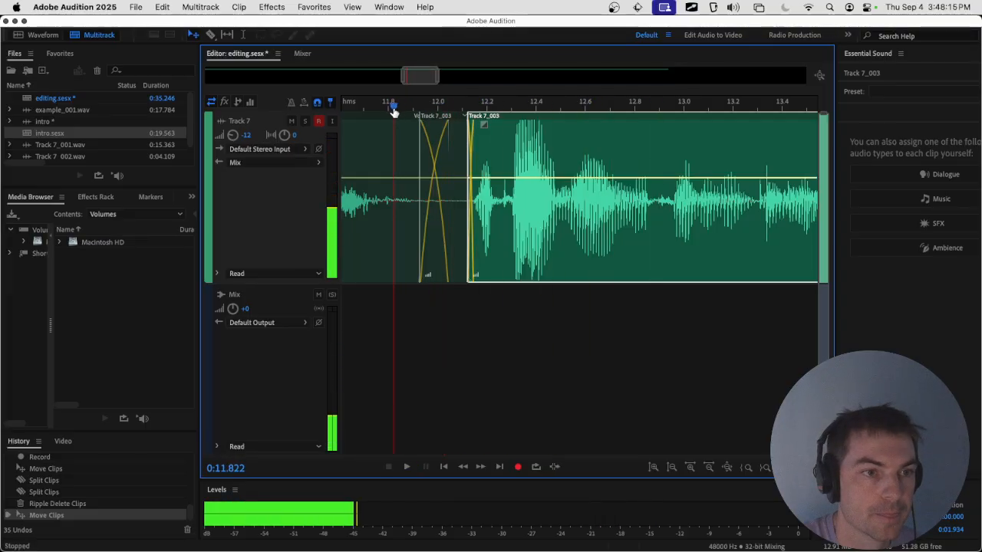
left_click(385, 103)
key("space")
Step: Undo the last clip move, the ripple deletion and both splits in the new recording
key("super+z")
key("super+z")
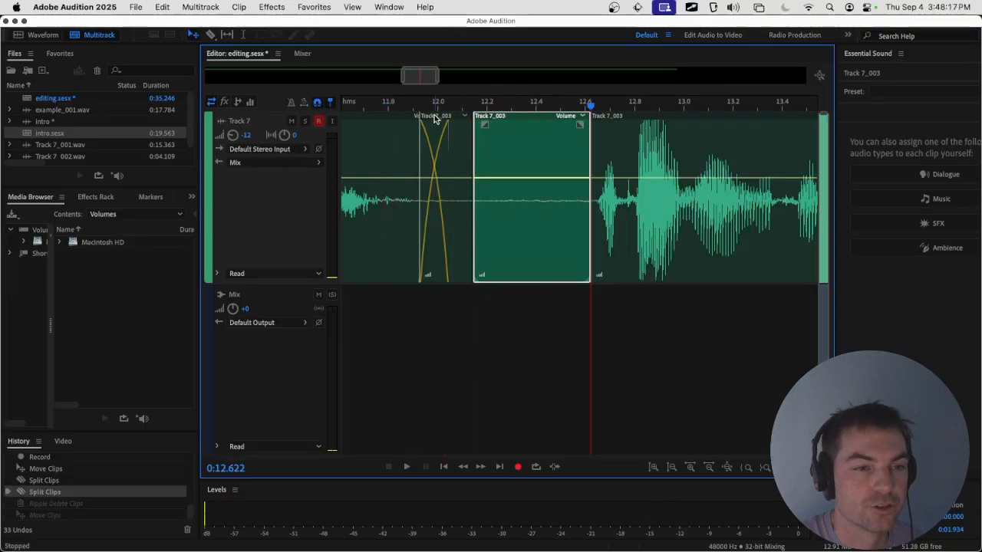
key("super+z")
key("super+z")
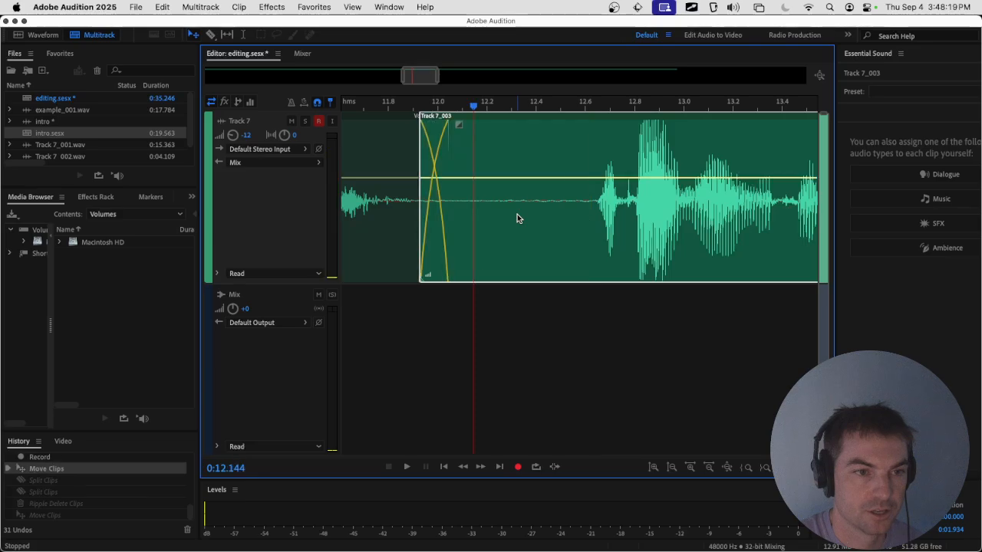
Step: Save the session, and cut the silence from about 12.14 to 12.64 s by splitting at a time selection and ripple deleting the piece
key("super+s")
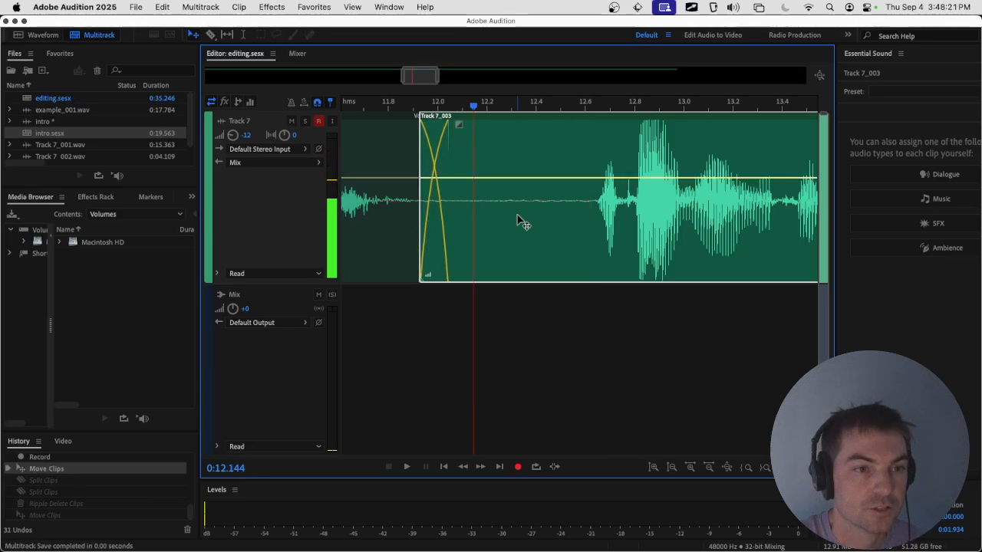
left_click(242, 35)
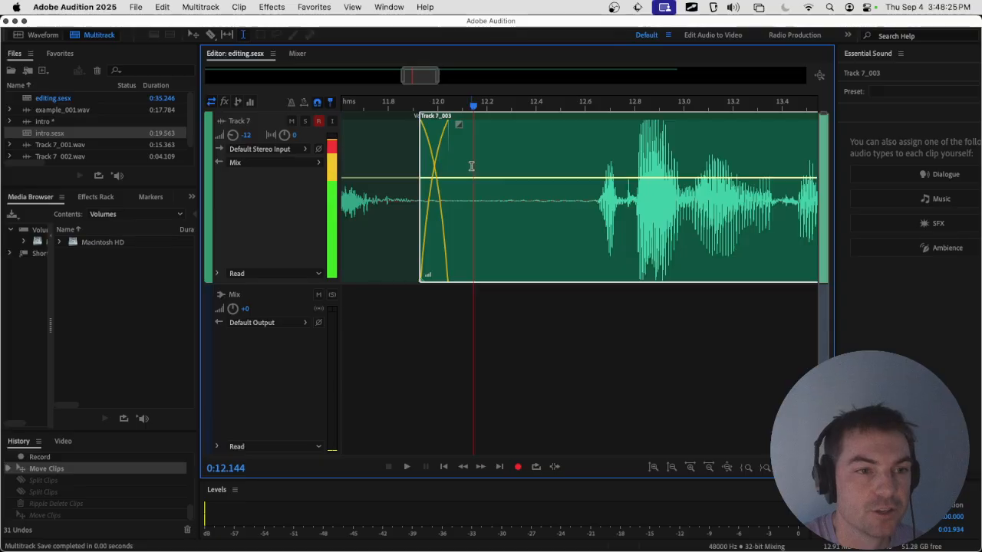
left_click_drag(472, 166, 593, 172)
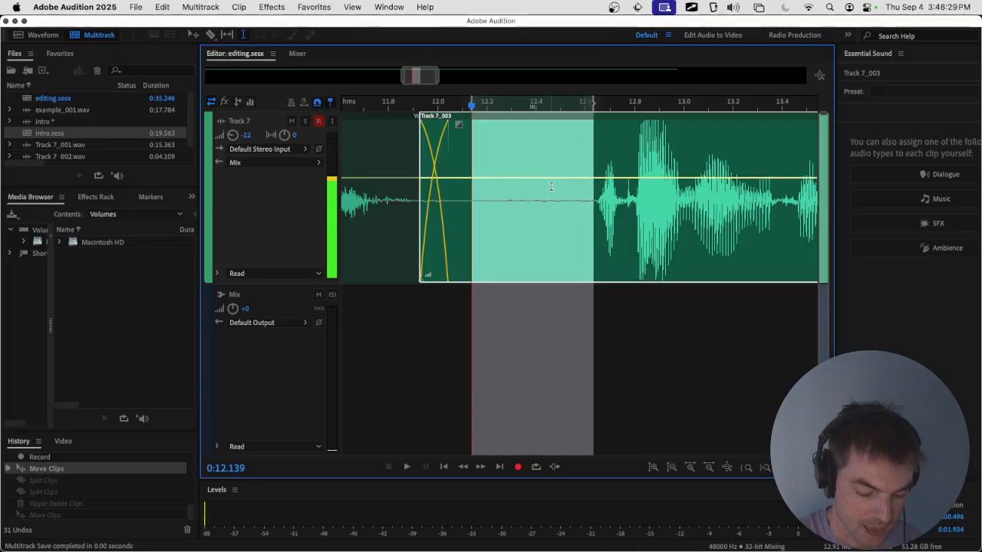
key("super+k")
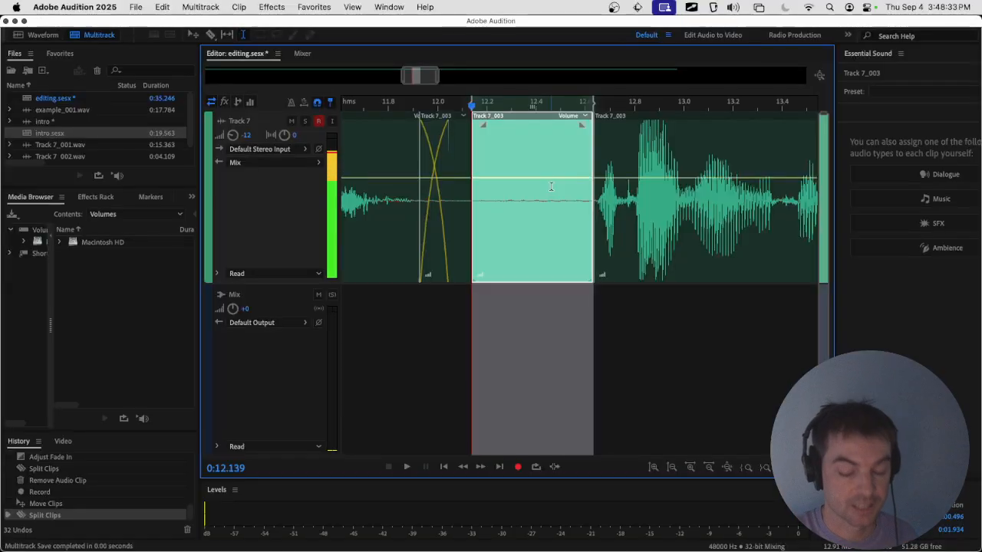
key("shift+Delete")
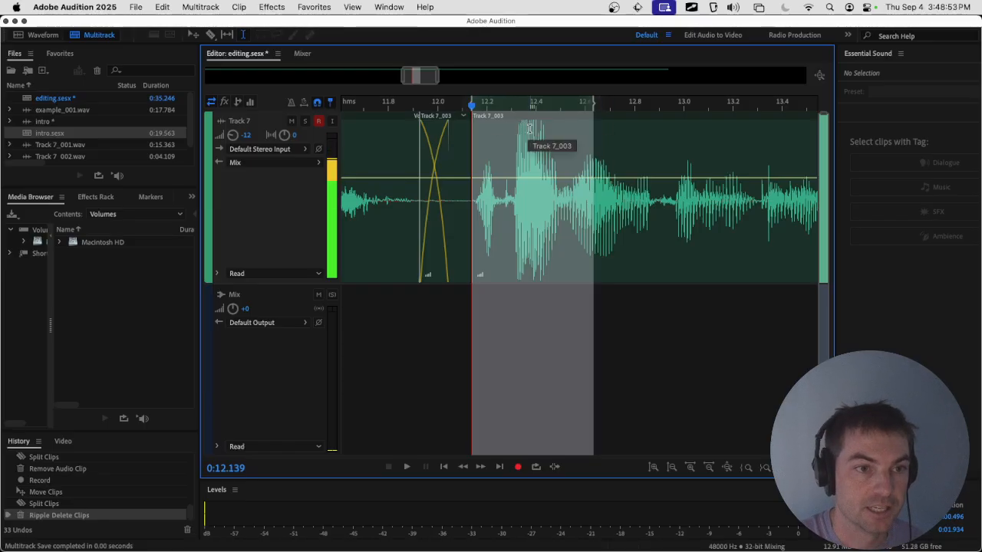
key("g")
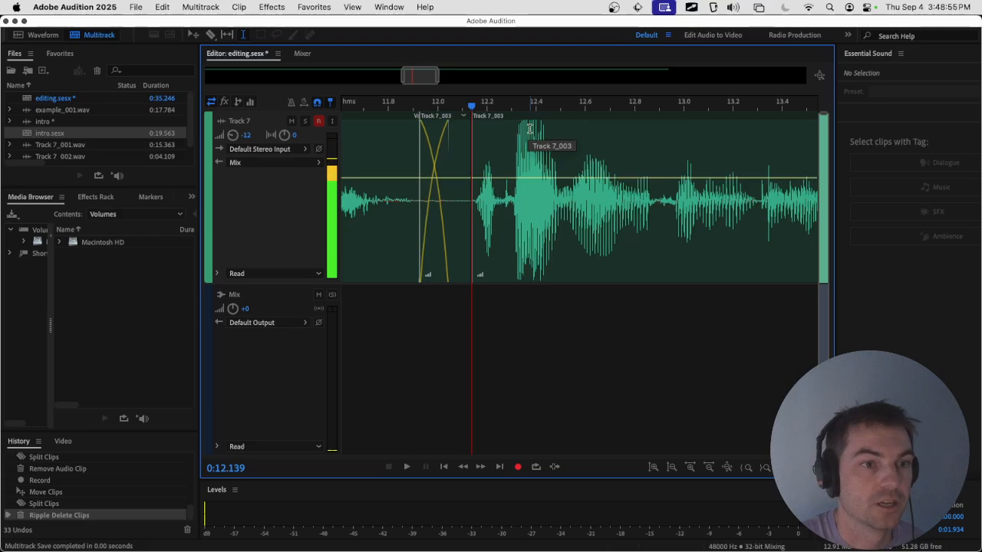
Step: Undo and redo the ripple deletion of the silent piece, and clear the time selection
key("super+z")
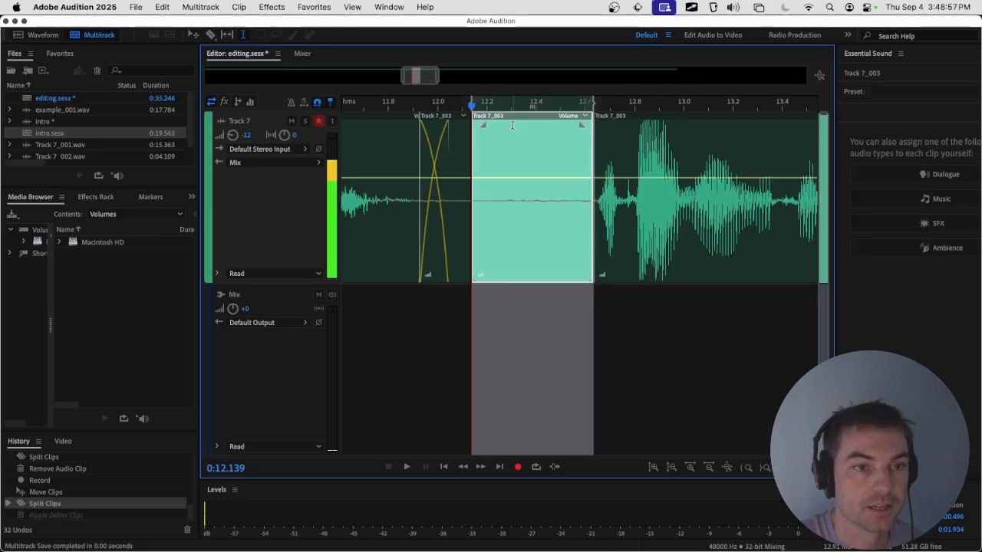
key("super+shift+z")
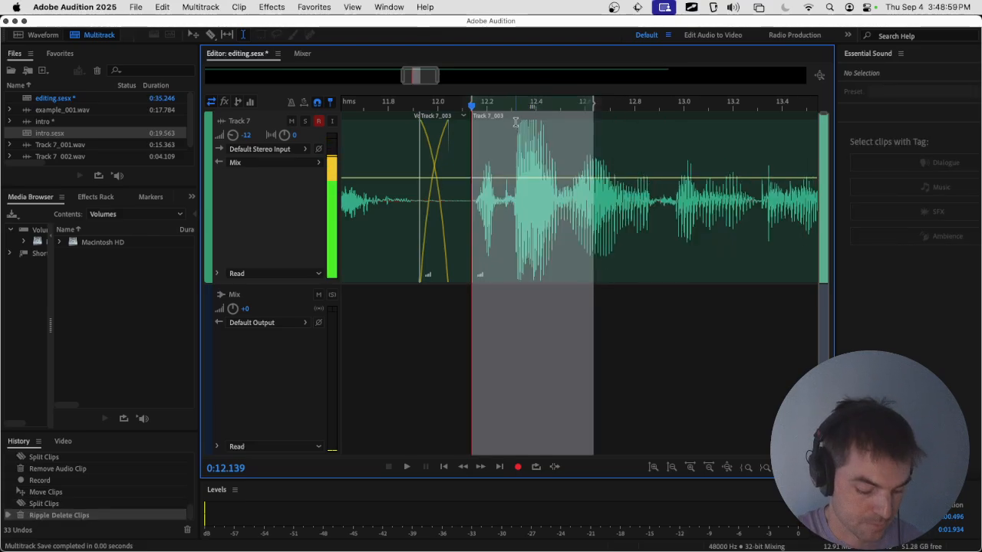
key("g")
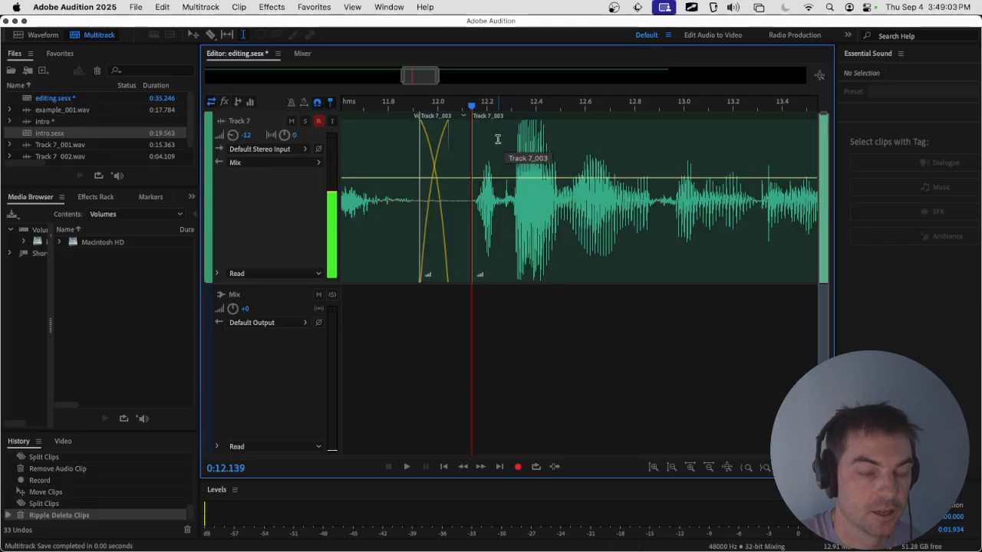
Step: Move the piece after the cut about 0.03 s earlier with the Move tool to crossfade it, and play from about 12.03 s
key("v")
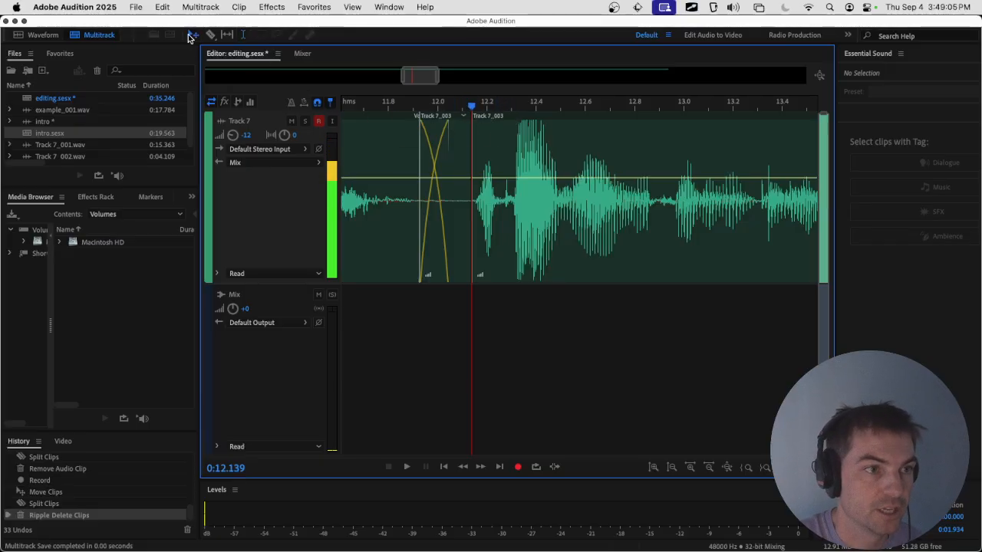
left_click_drag(490, 142, 478, 125)
left_click(445, 105)
key("space")
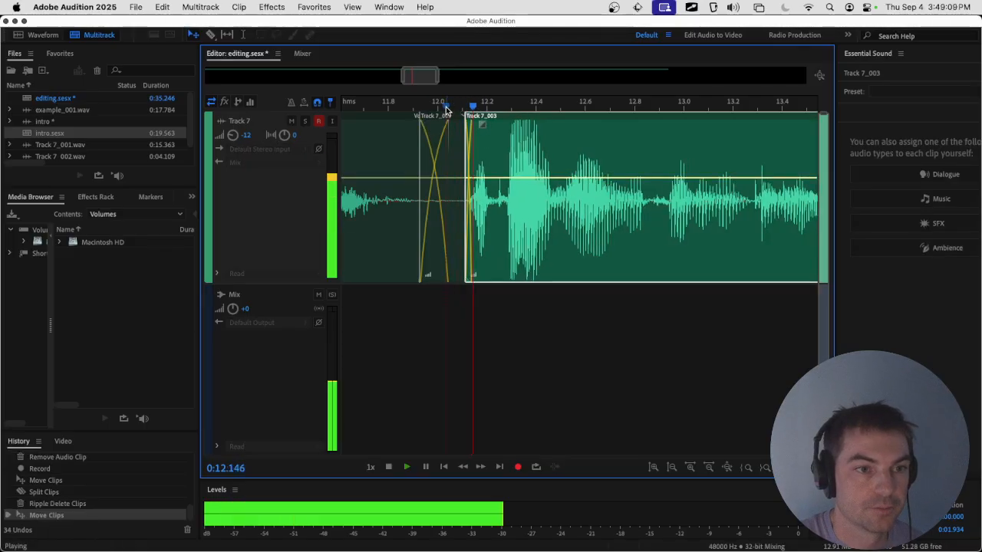
key("space")
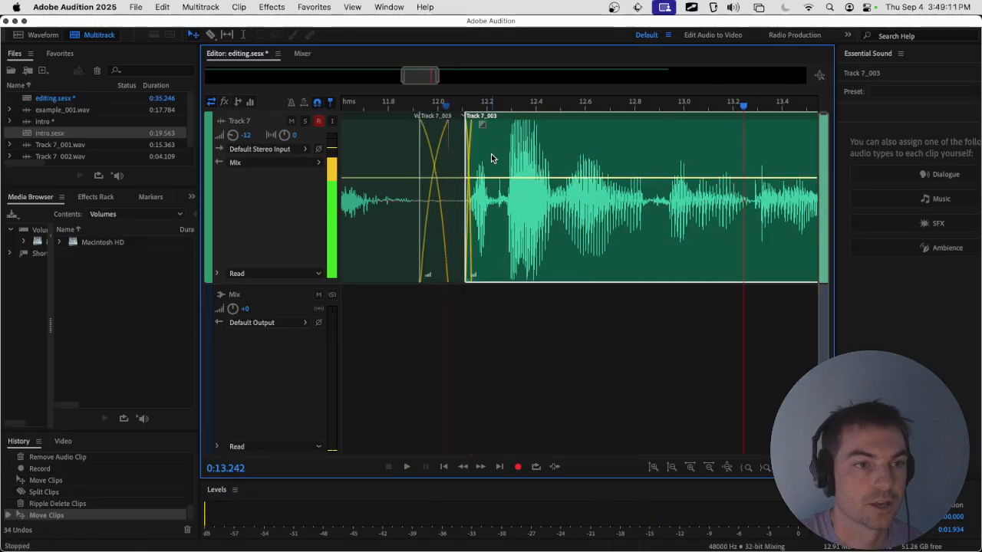
Step: Play the new recording from about 13.47 s to check the isolated sound between the pauses
scroll(491, 155, "down", 2)
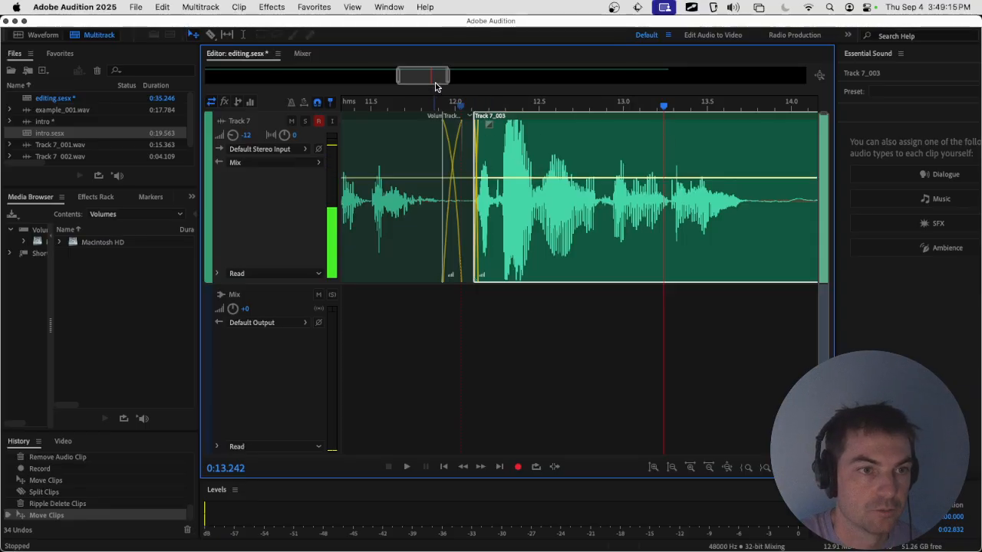
left_click_drag(432, 81, 460, 81)
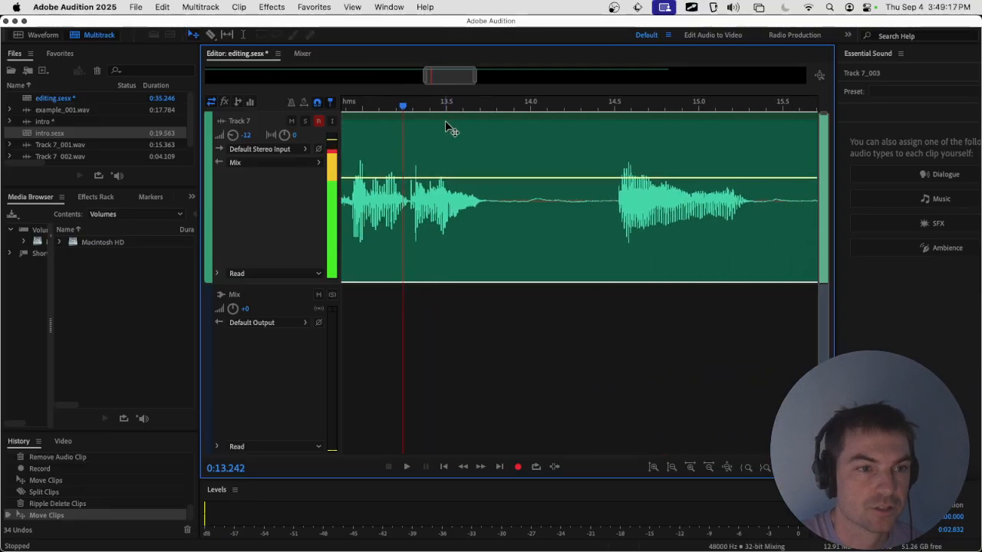
left_click(443, 108)
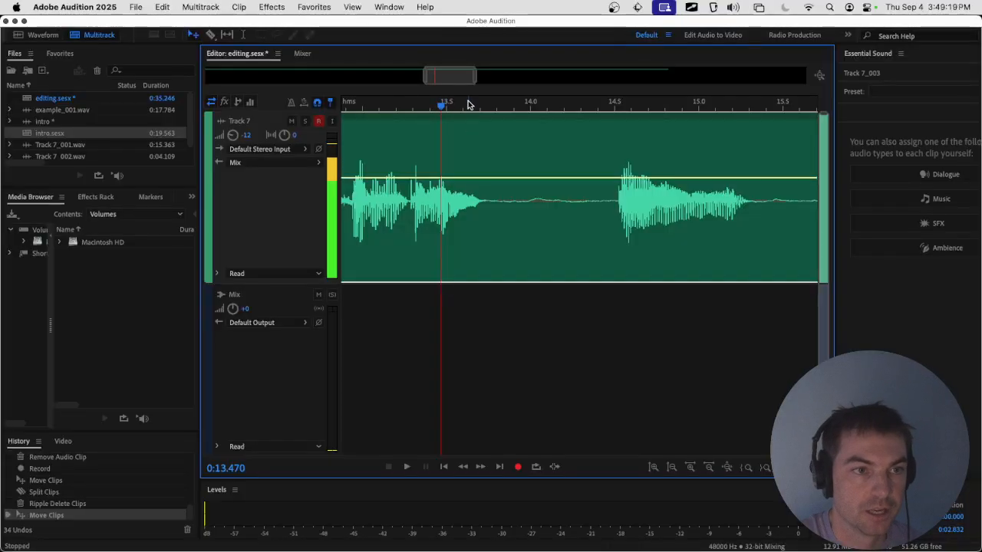
left_click_drag(475, 81, 484, 83)
key("space")
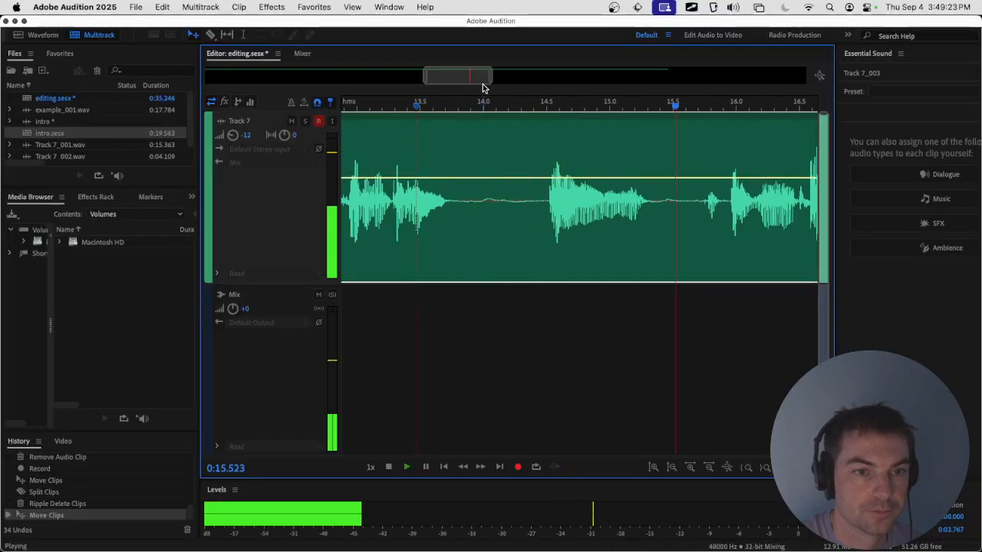
key("space")
Step: Cut the section from about 13.77 to 15.71 s by splitting the clip at a time selection and ripple deleting it
left_click_drag(563, 103, 489, 102)
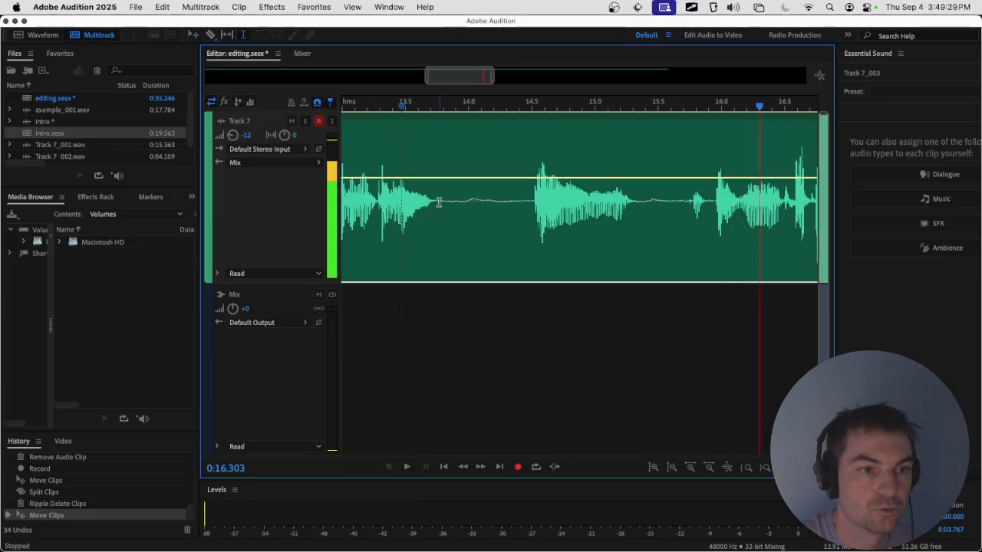
left_click_drag(439, 202, 684, 217)
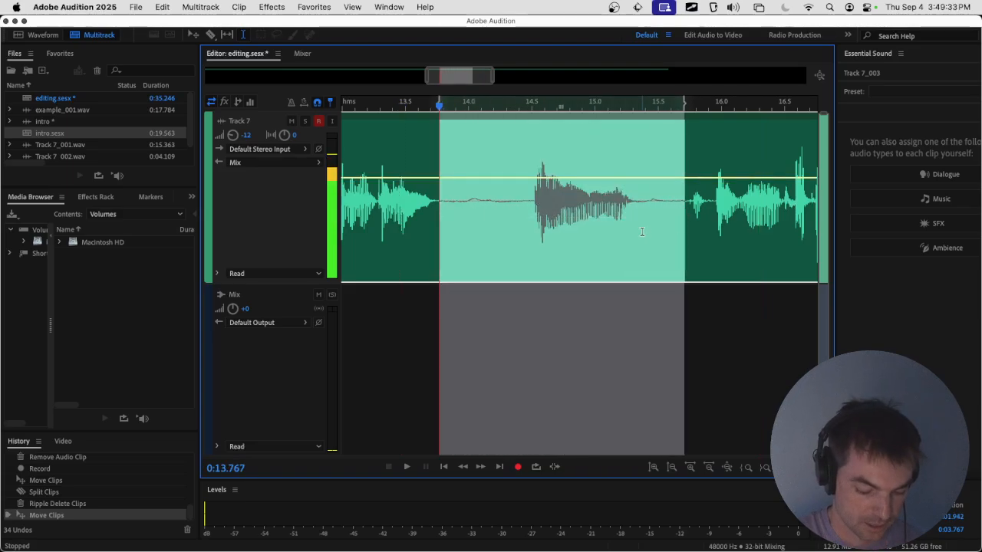
key("super+k")
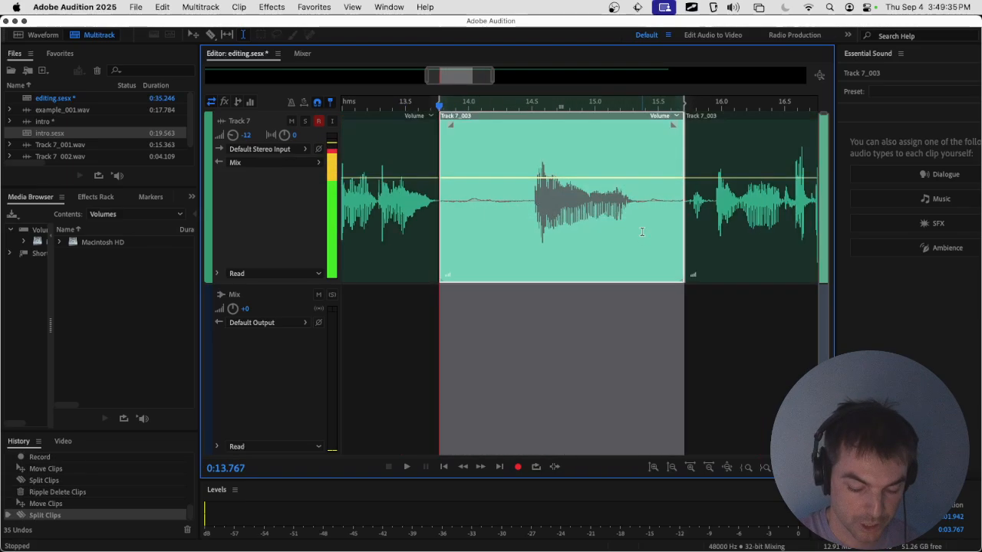
key("shift+Delete")
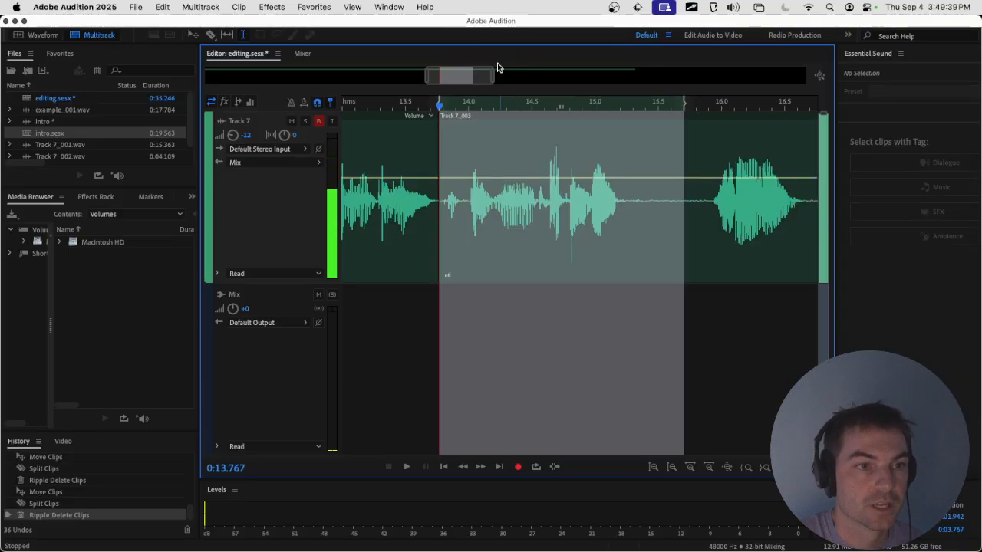
Step: Move the piece after the second cut about 0.04 s earlier to crossfade it, and play across the join from about 13.3 s
left_click(473, 129)
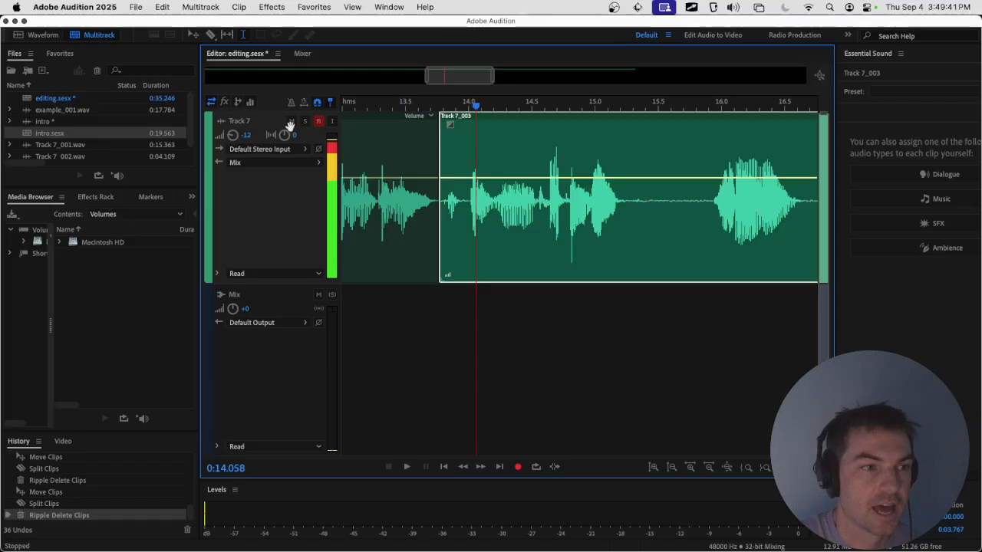
left_click(193, 34)
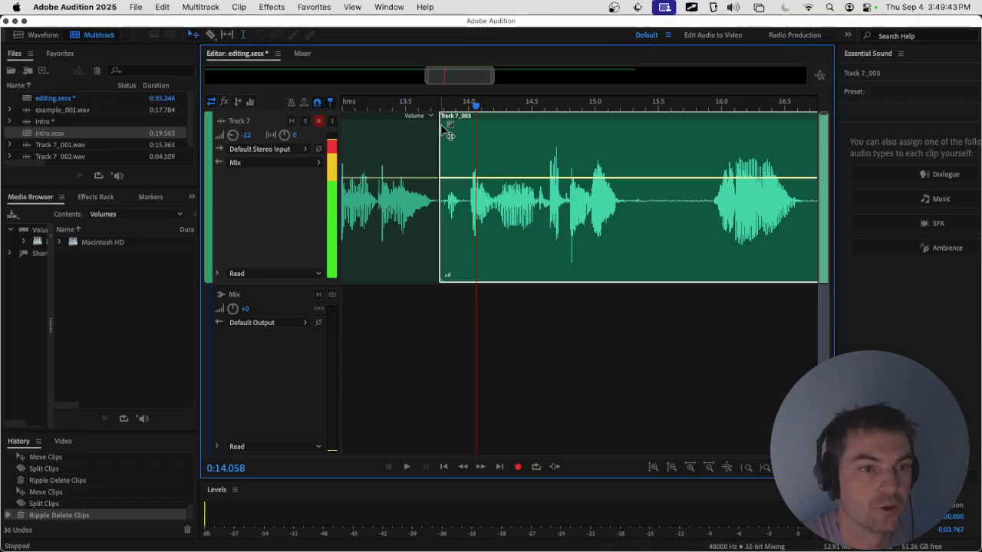
left_click_drag(458, 135, 379, 108)
key("space")
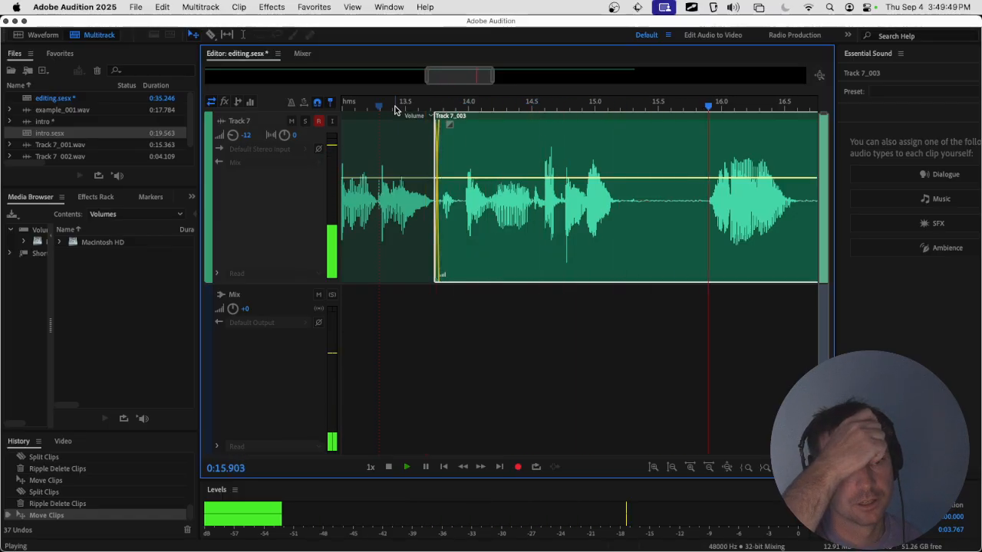
Step: Stop playback and save the editing.sesx multitrack session
key("space")
key("super+s")
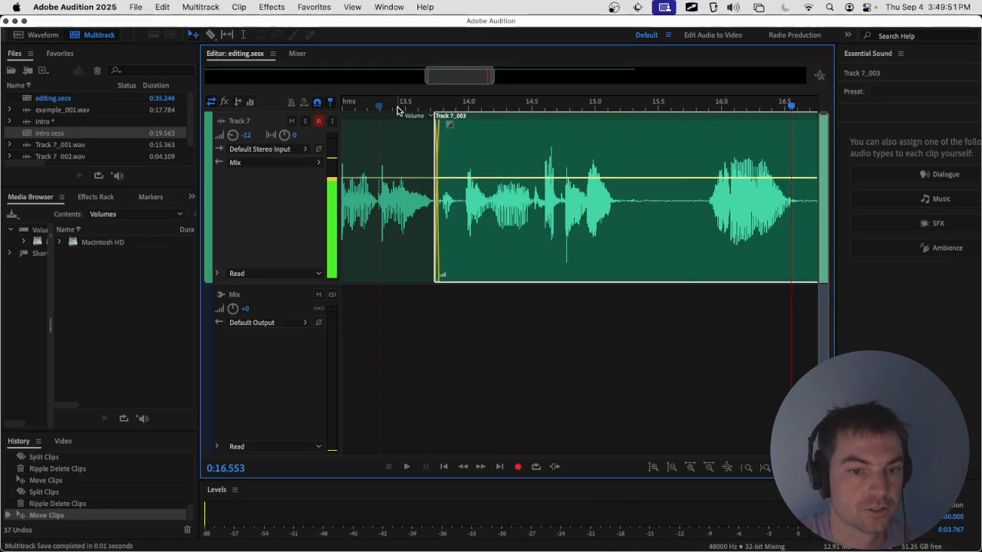
Step: Switch to the audio basics notes in TextEdit, highlight the "Recording level" topic, and return to Audition
key("super+Tab")
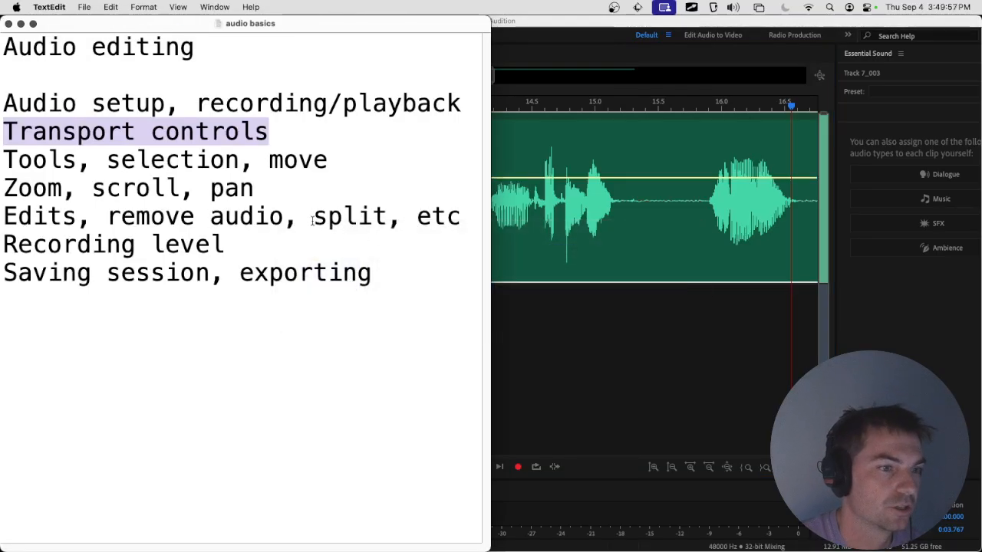
key("super+Tab")
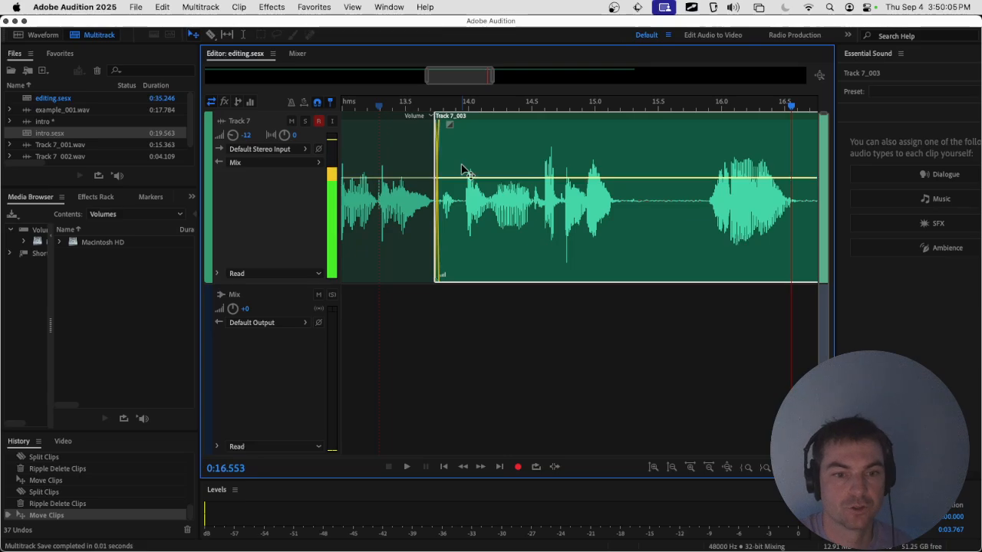
key("super+Tab")
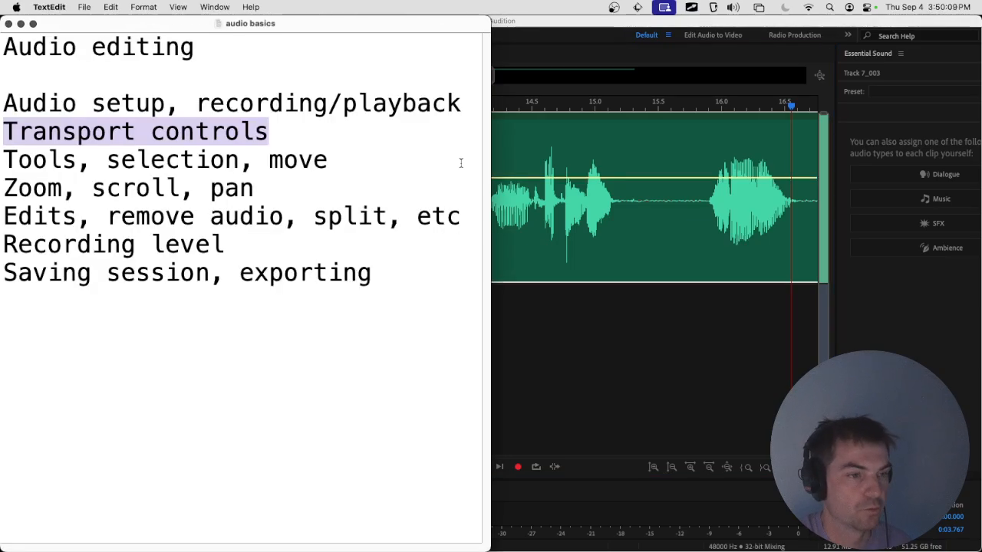
left_click_drag(240, 243, 13, 246)
key("super+Tab")
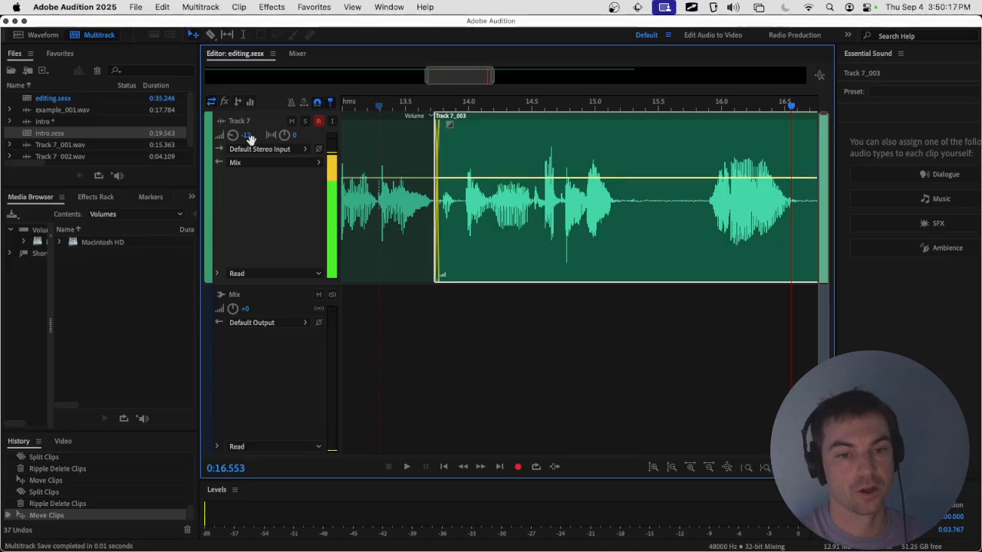
Step: Enlarge the file list and expand the recorded Track 7 WAV files to inspect their channels
left_click(819, 75)
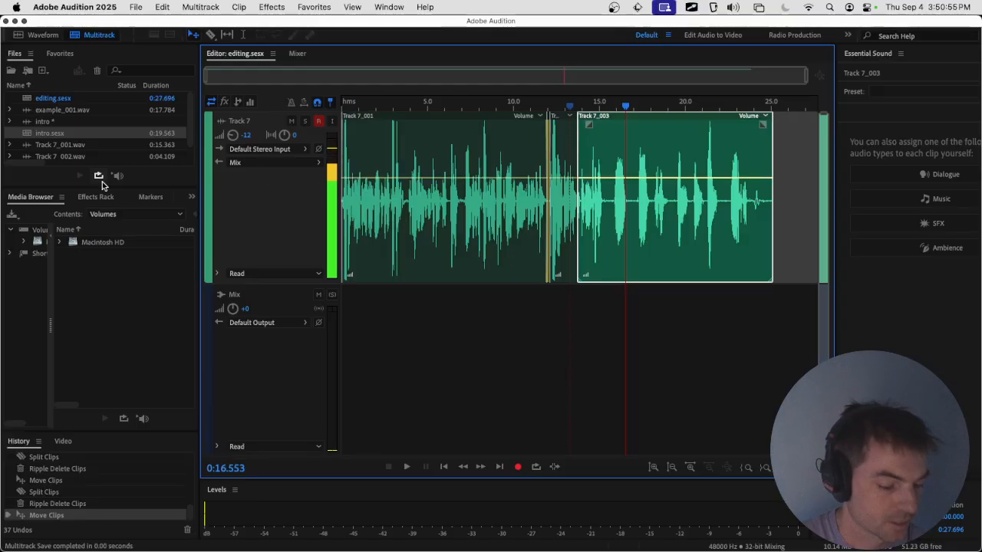
left_click_drag(72, 191, 65, 303)
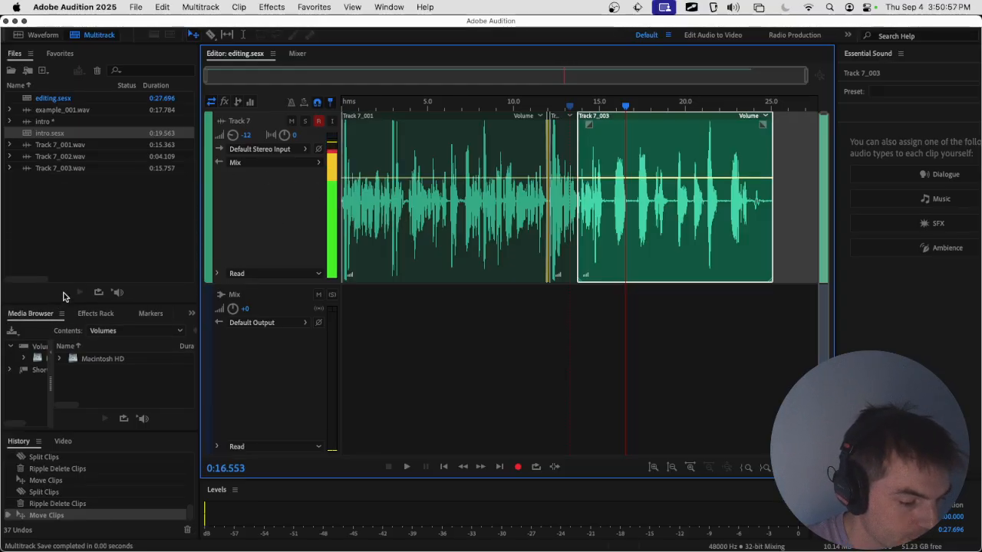
left_click(66, 147)
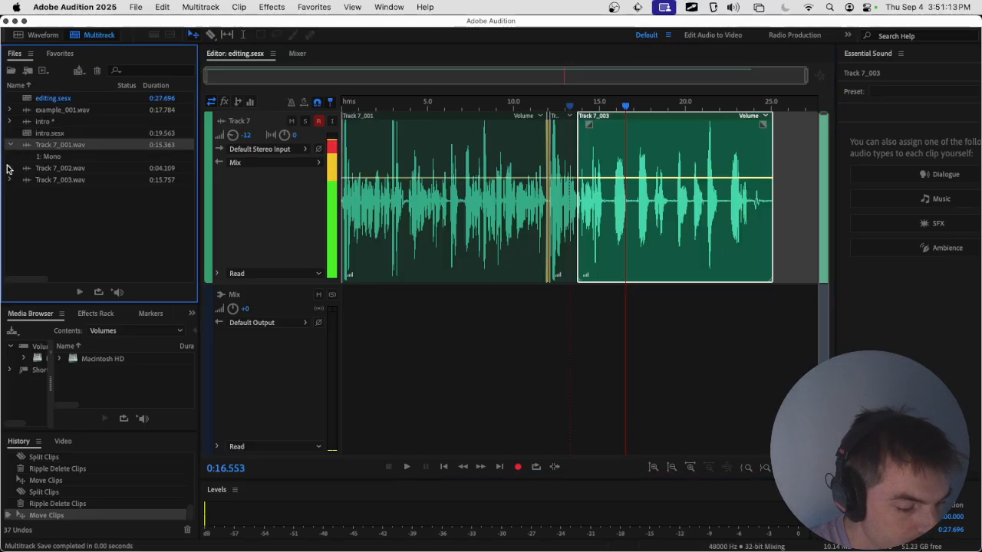
left_click(10, 168)
left_click(9, 168)
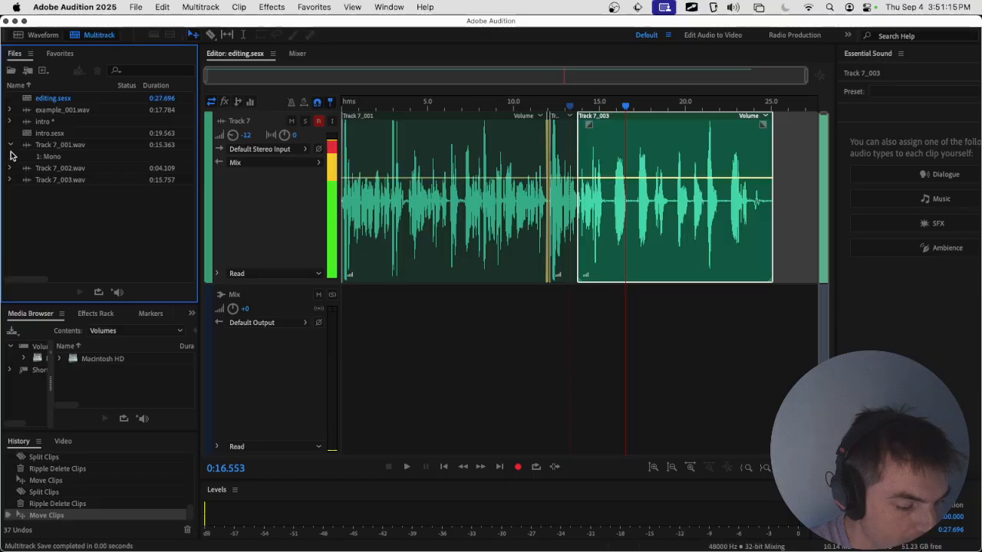
left_click(9, 144)
left_click(10, 168)
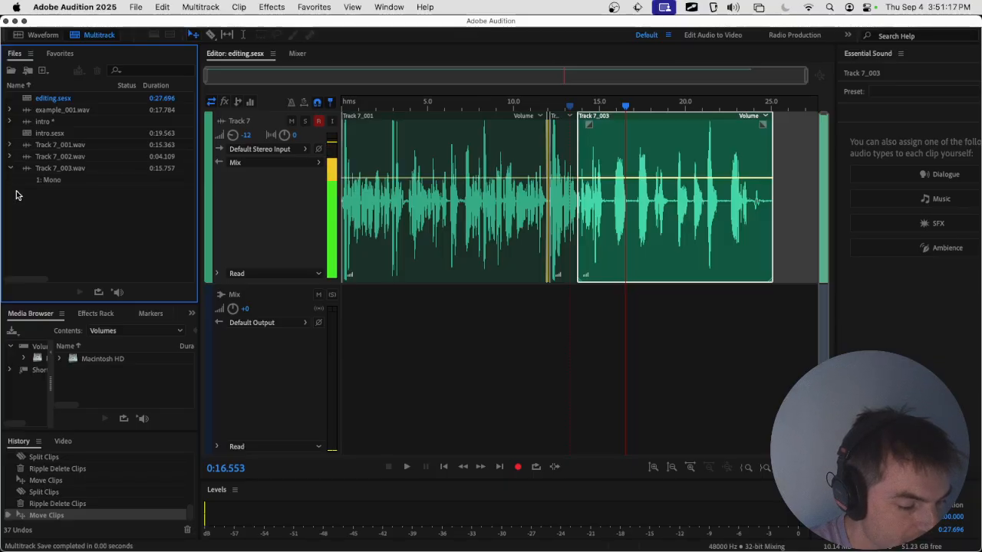
left_click(10, 168)
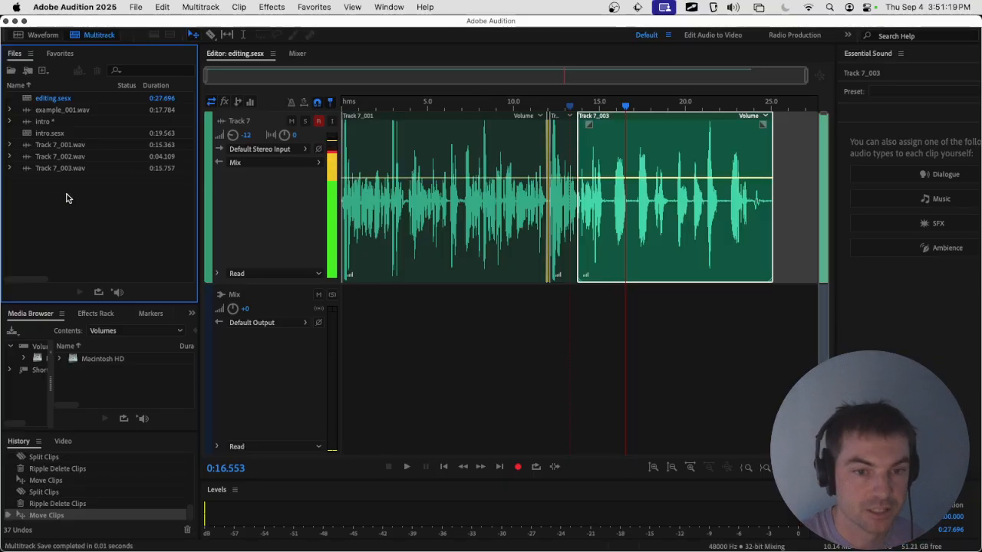
Step: Switch to Finder and show the contents of the editing session folder inside MMP 100's Audio folder
key("super+Tab")
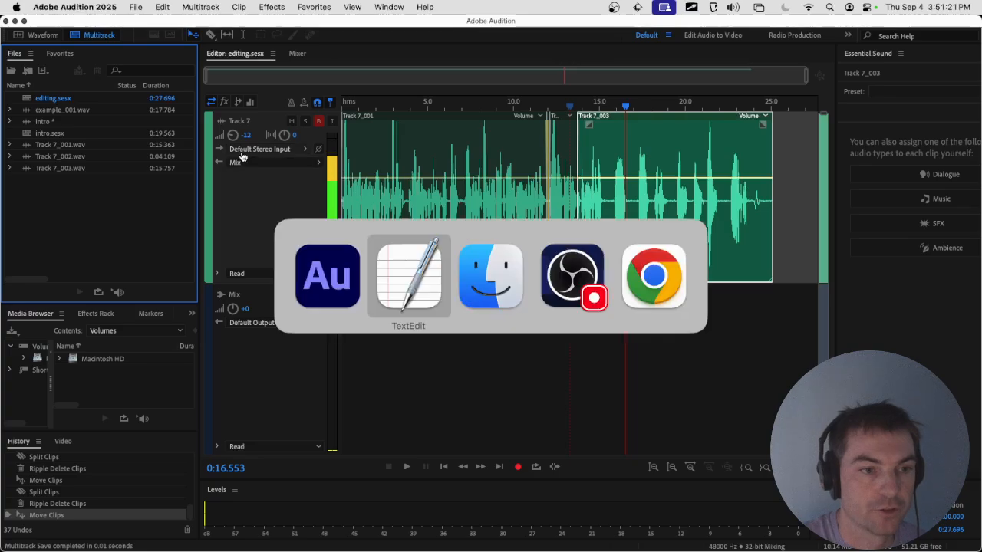
left_click(490, 271)
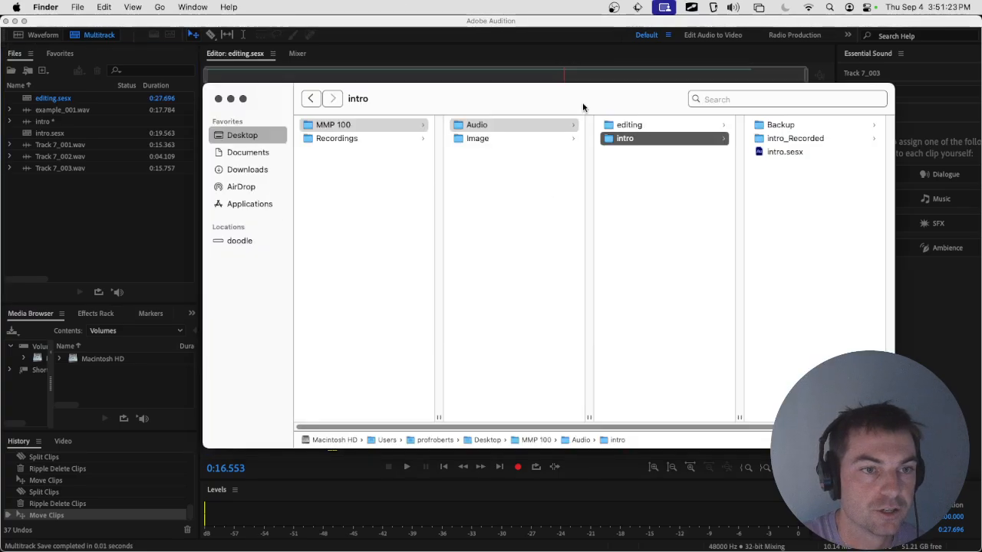
left_click_drag(583, 105, 395, 100)
left_click(435, 119)
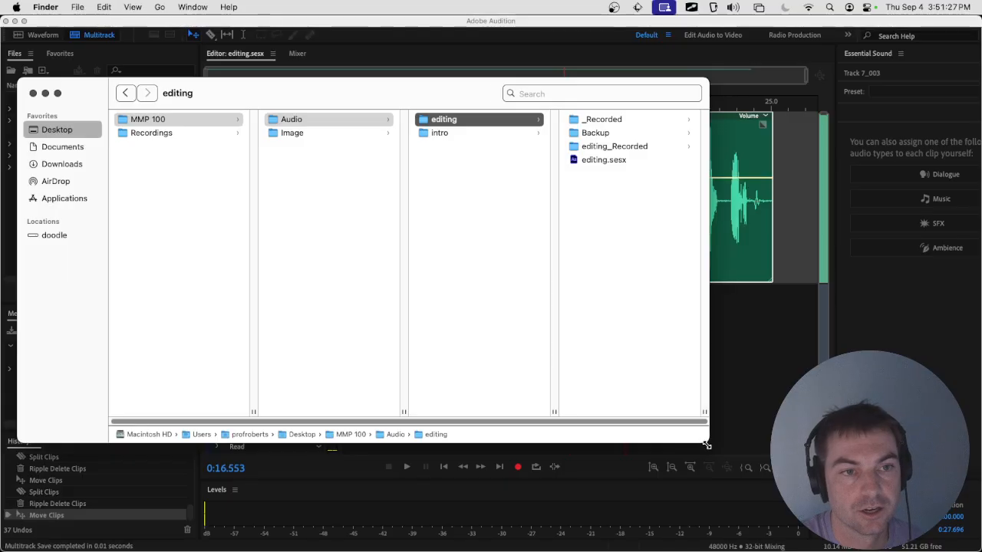
left_click_drag(707, 444, 666, 517)
left_click_drag(582, 496, 611, 496)
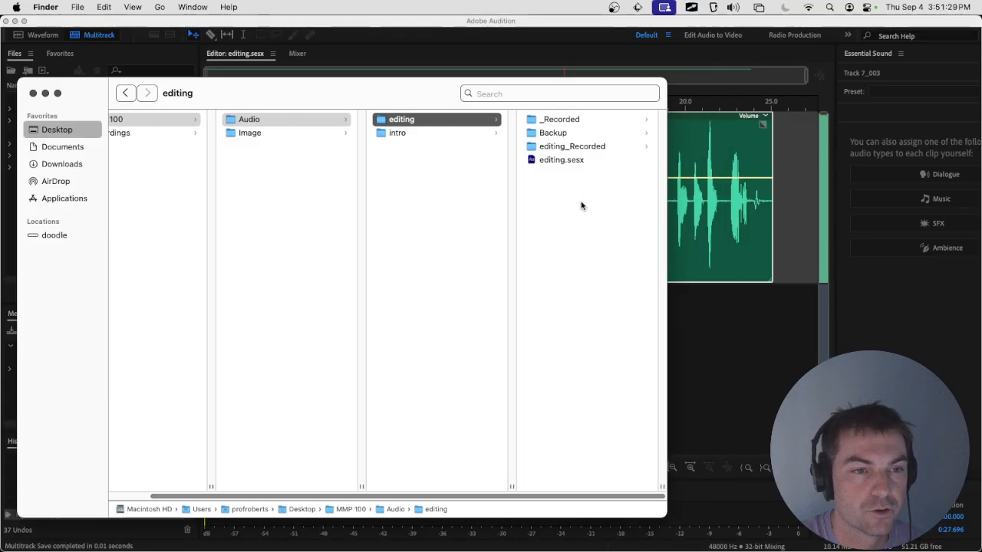
Step: Inspect the editing.sesx session file and the Track 7_003 WAV and PKF files in the editing_Recorded folder
left_click(585, 160)
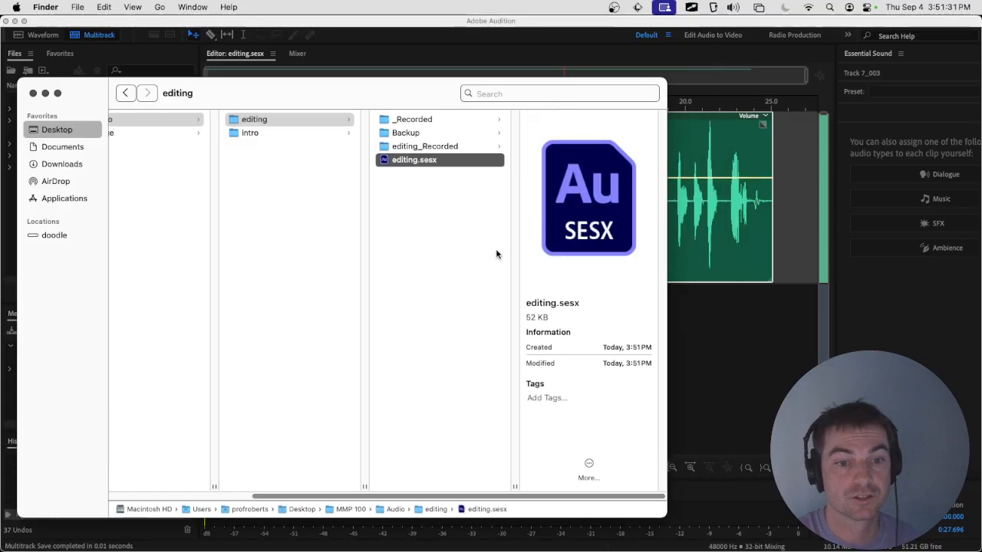
left_click(438, 146)
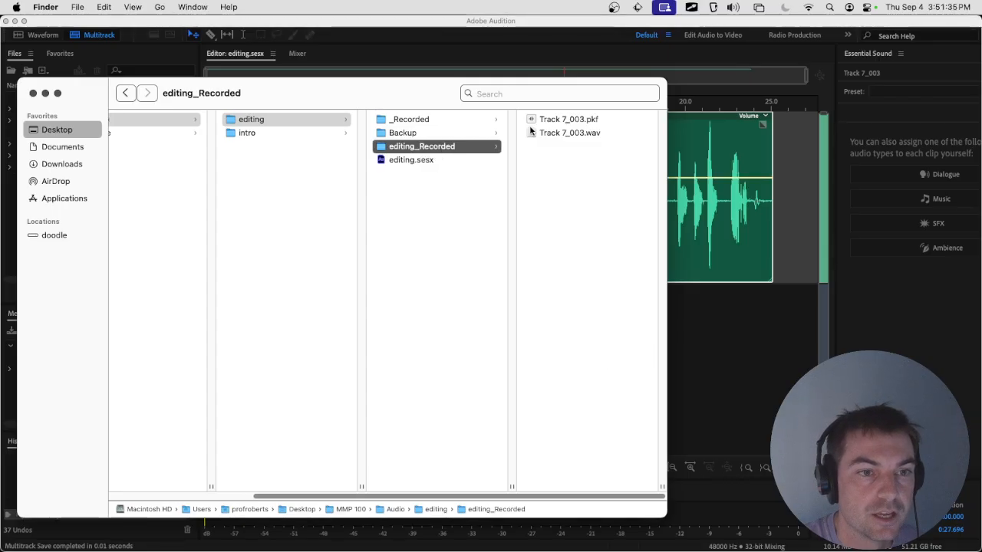
left_click(551, 136)
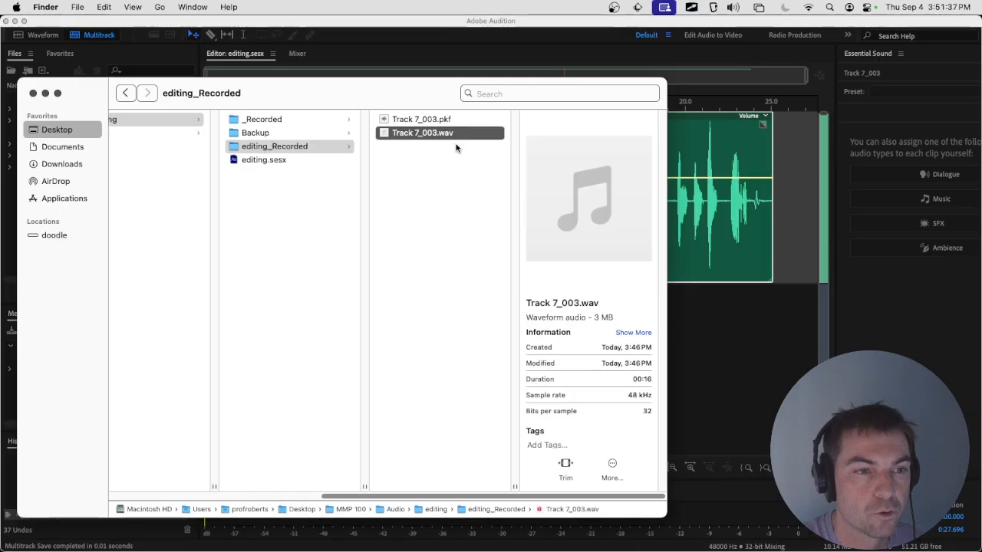
left_click(446, 121)
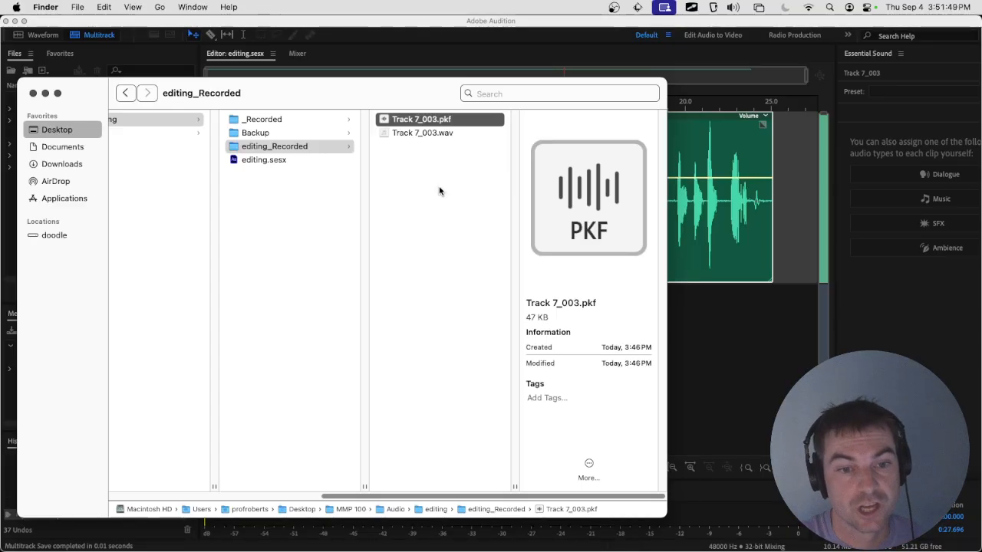
Step: Examine the session's Backup and _Recorded folders and compare them with the Track 7_003 files in editing_Recorded
left_click(309, 134)
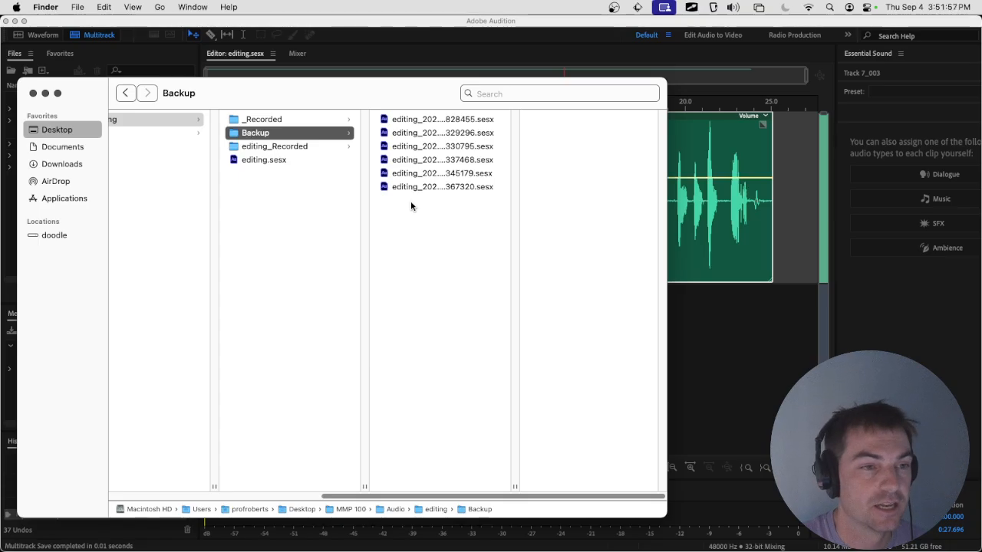
left_click(330, 120)
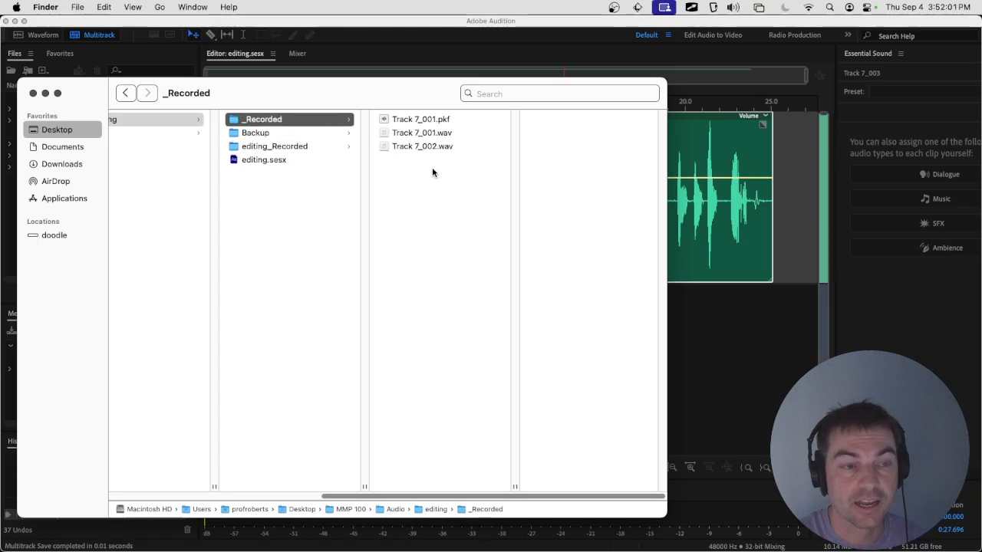
left_click(342, 148)
left_click(434, 121)
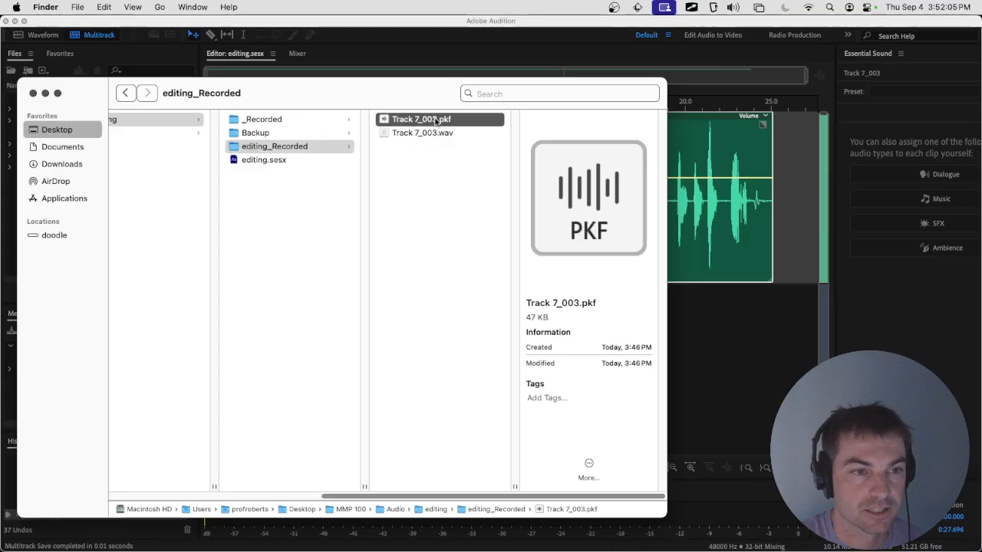
left_click(406, 134)
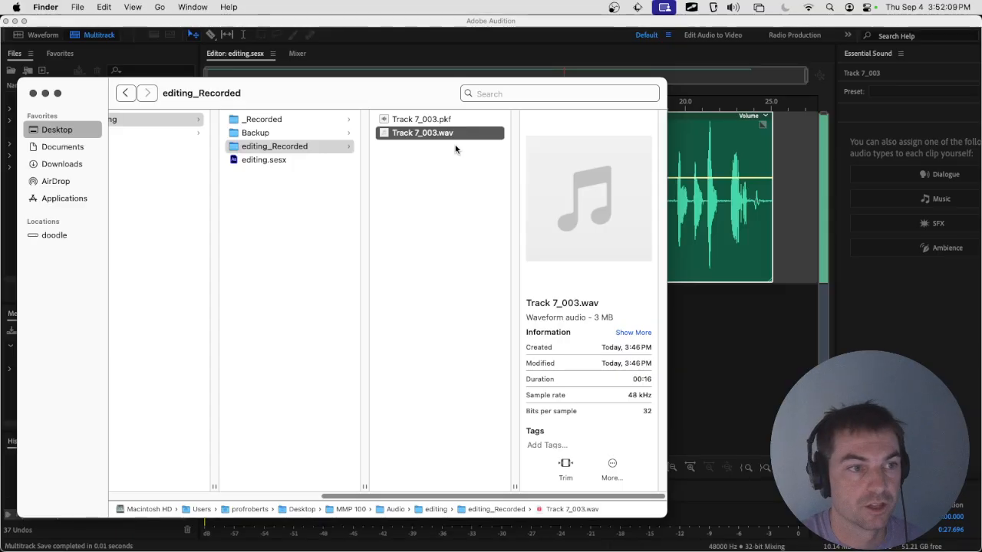
left_click(325, 120)
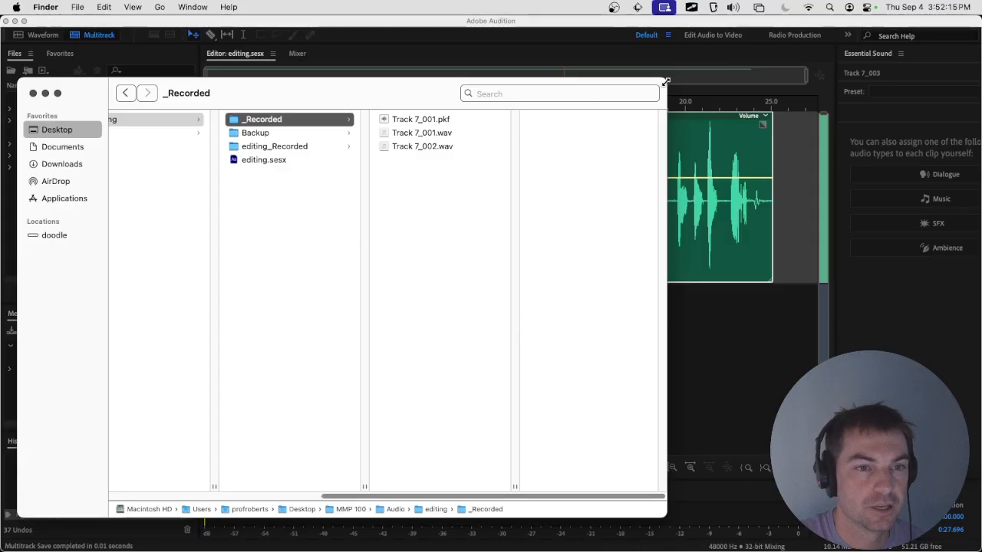
Step: Check the editing folder's size in its file information, close it, and switch back to Audition
left_click_drag(665, 81, 768, 80)
left_click(250, 170)
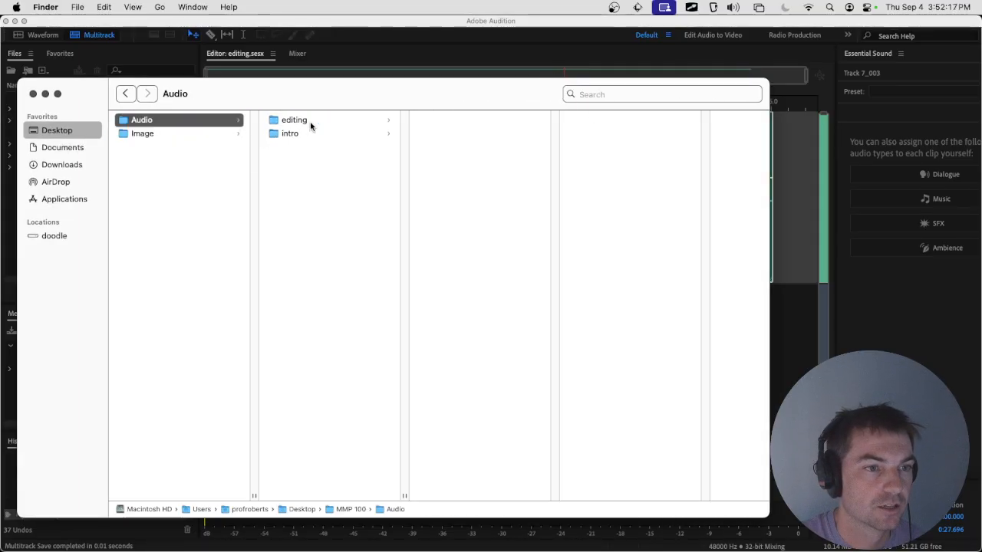
left_click(299, 120)
key("super+i")
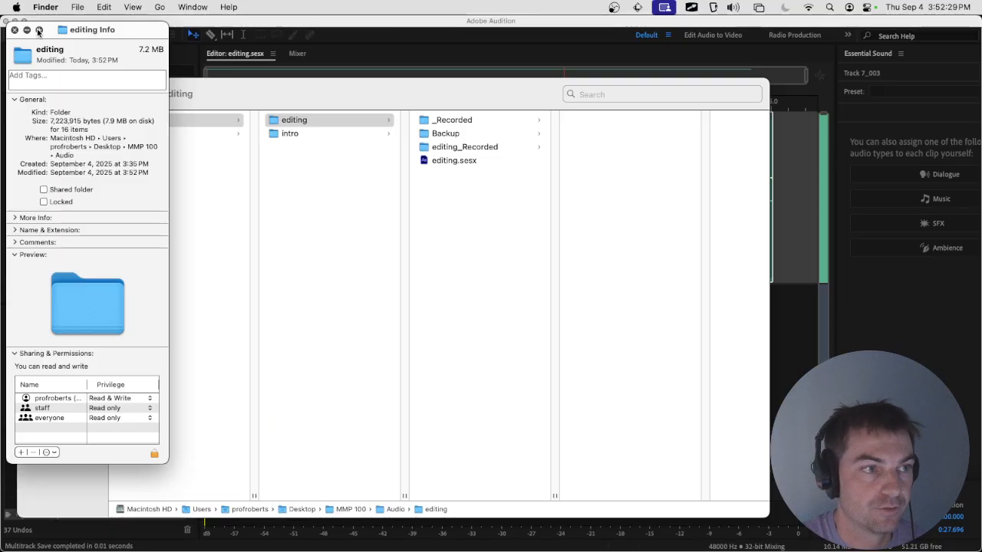
left_click(15, 30)
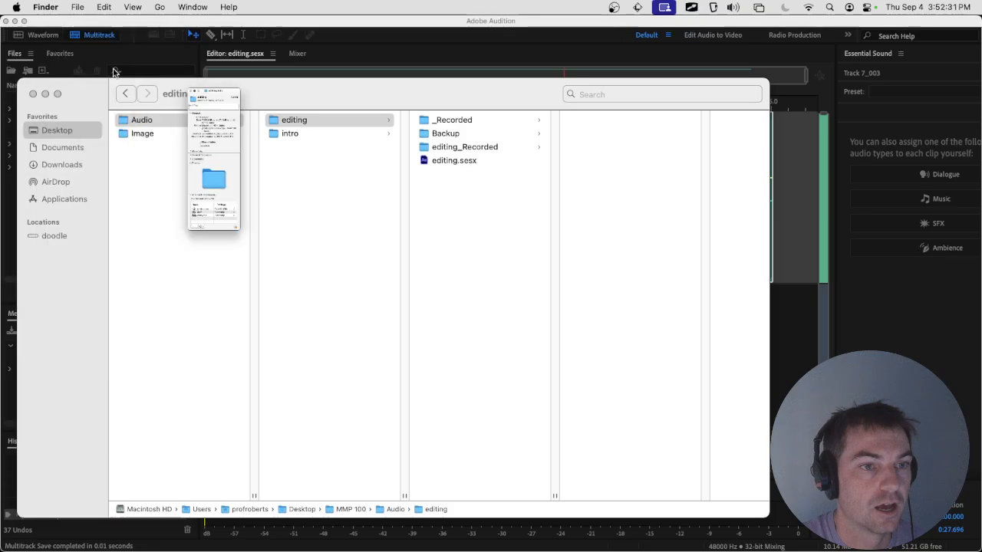
key("super+Tab")
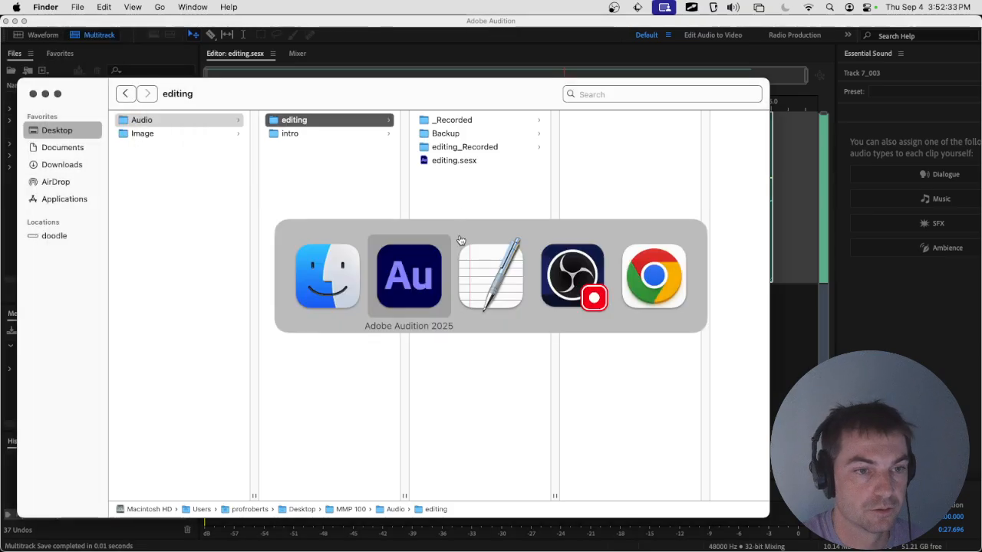